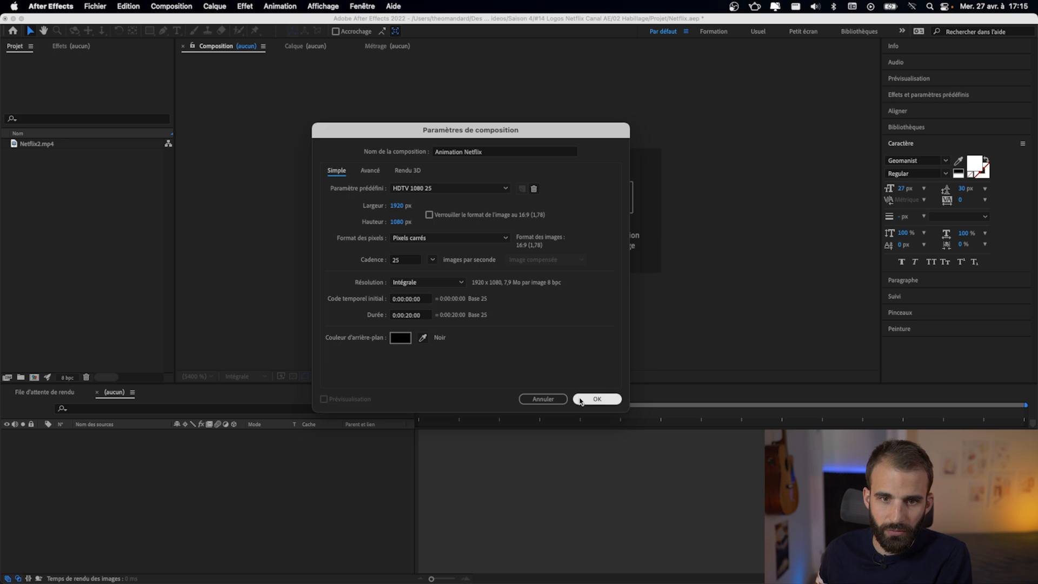
- Add Netflix2.mp4 as a layer in the Animation Netflix composition
click(105, 282)
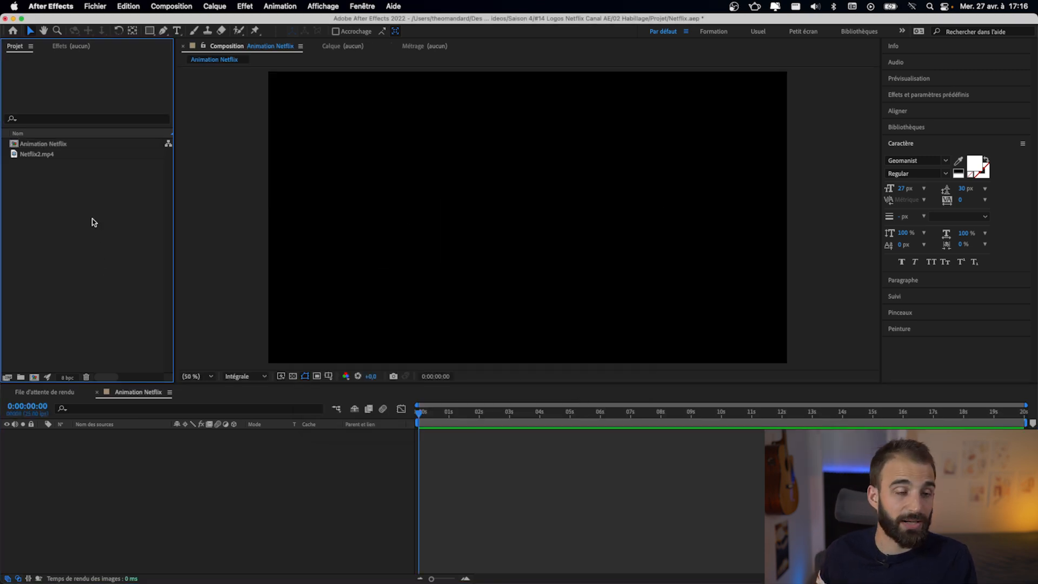
drag(50, 155, 186, 491)
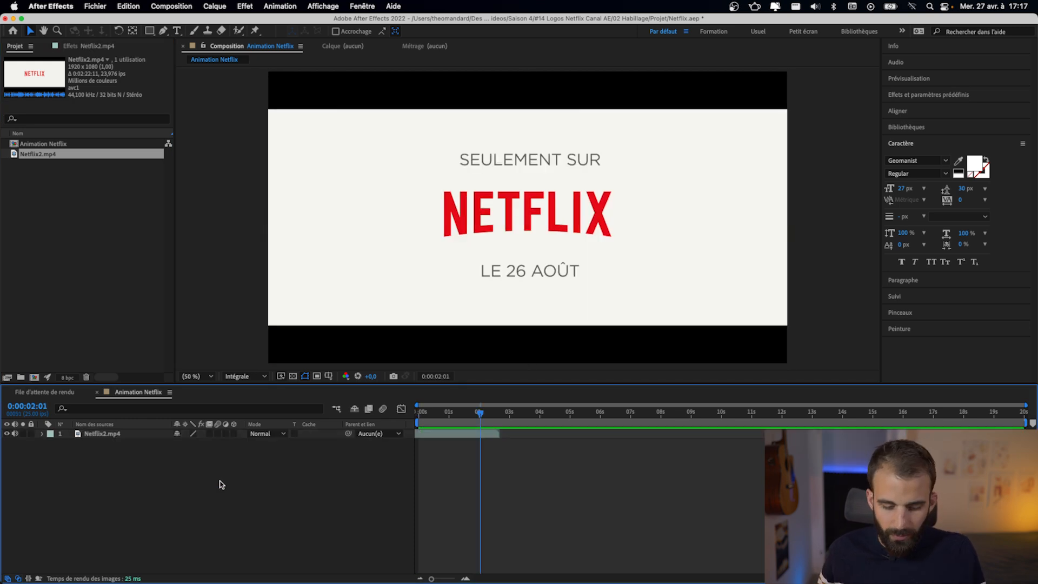
- Create a white (FFFFFF) solid layer of 1920 × 1080 px
click(207, 5)
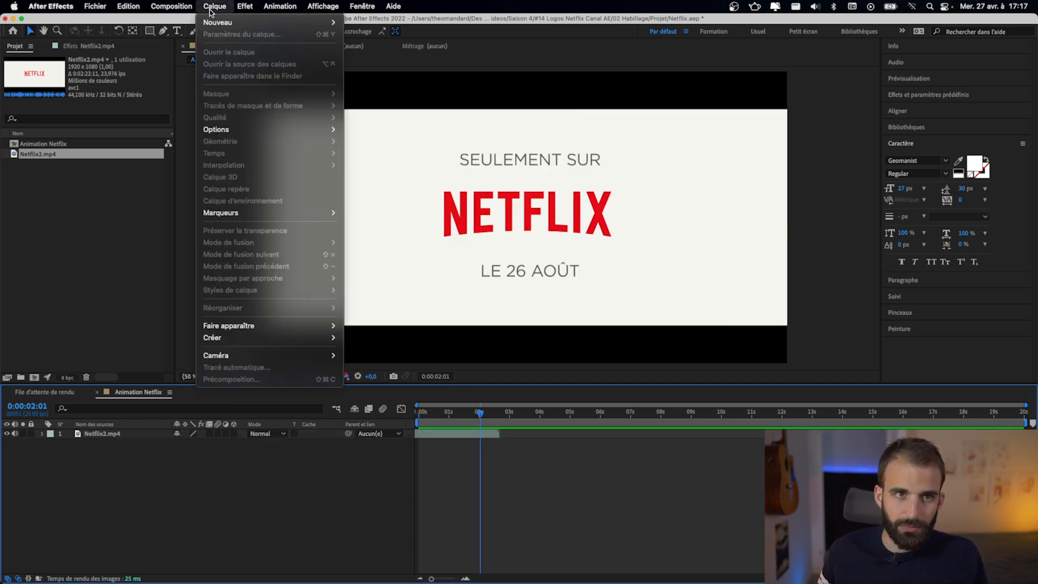
mouse_move(228, 22)
click(395, 38)
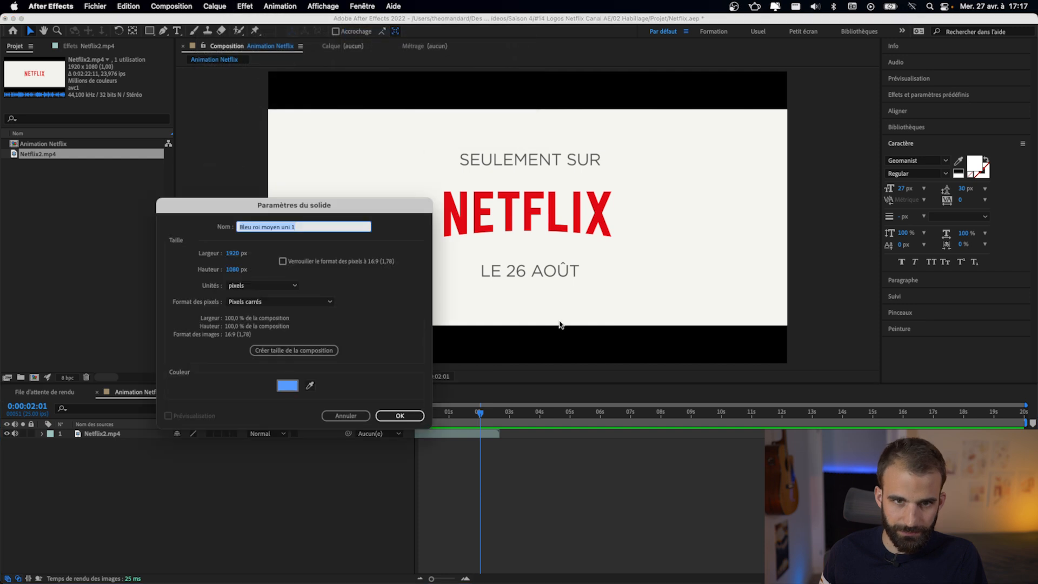
click(294, 385)
drag(81, 400, 2, 334)
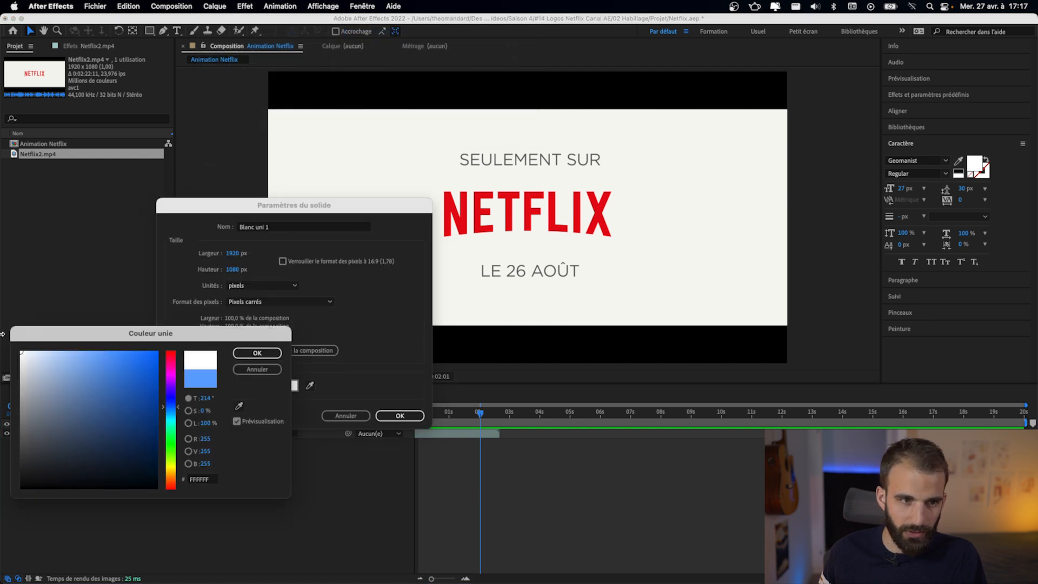
click(257, 353)
click(399, 416)
- Place the white solid beneath the Netflix2.mp4 layer and lock it
drag(107, 439, 103, 449)
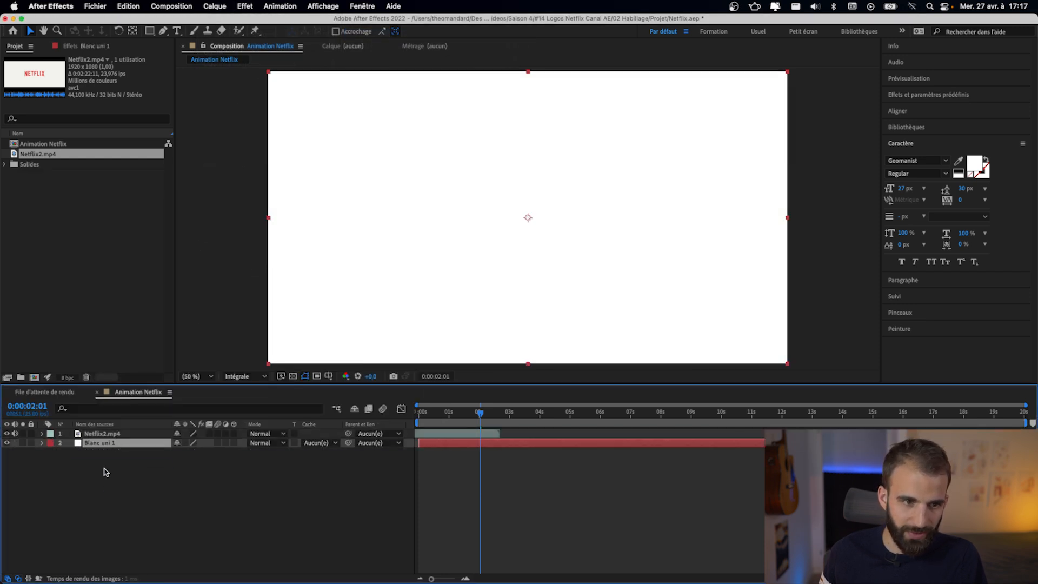
click(31, 443)
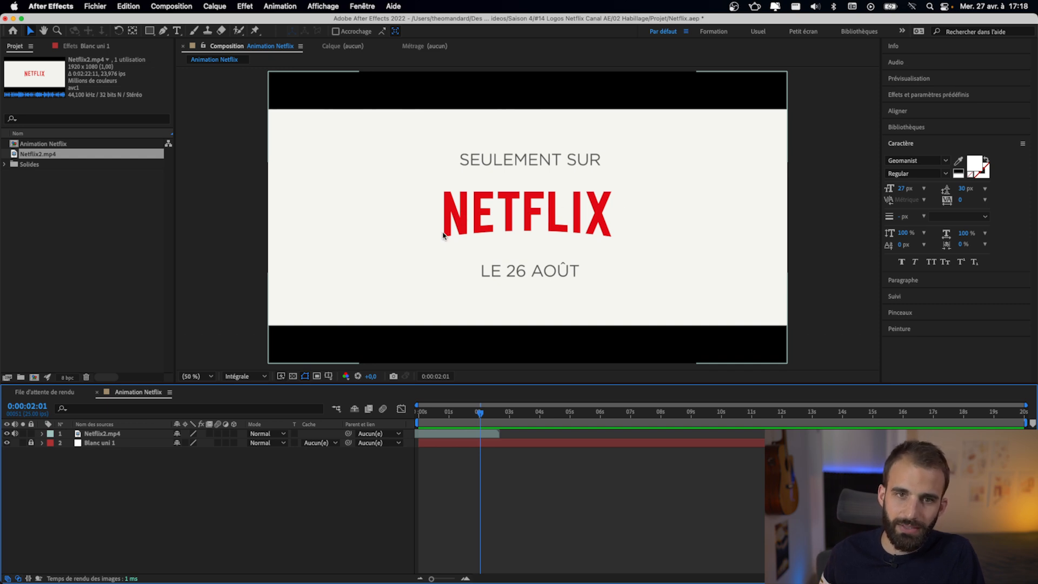
- Examine close up how the folded letter strokes build up in the reference video, around 0:00:00:22
scroll(568, 216, up, 2)
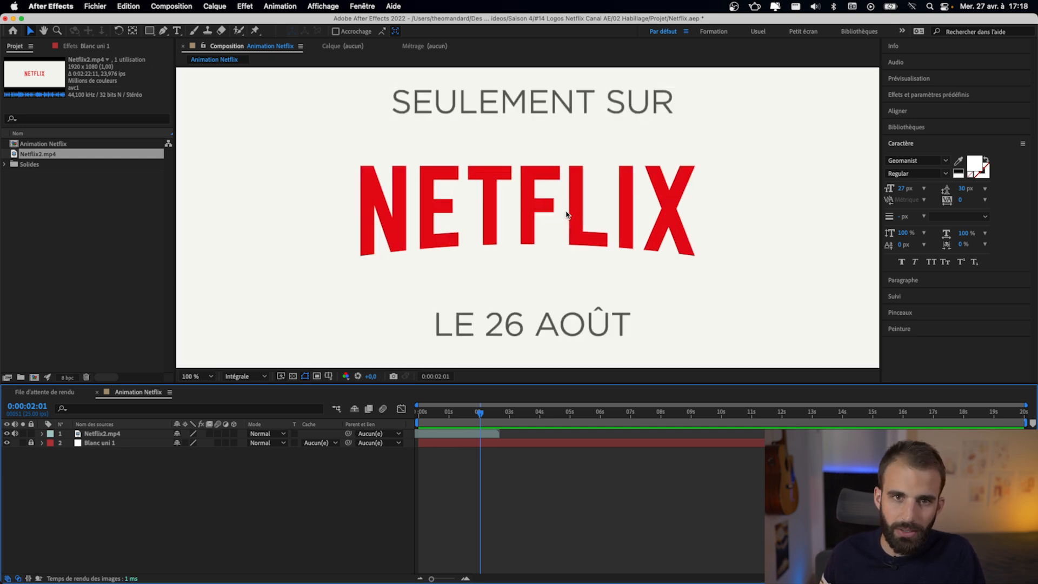
scroll(565, 262, down, 1)
drag(478, 417, 446, 422)
key(period)
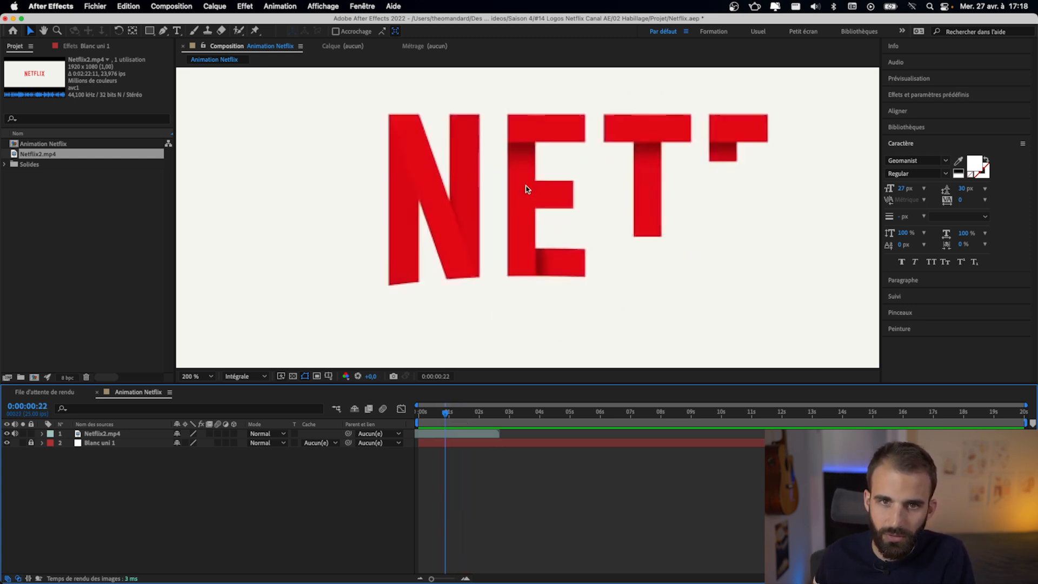
drag(446, 416, 452, 417)
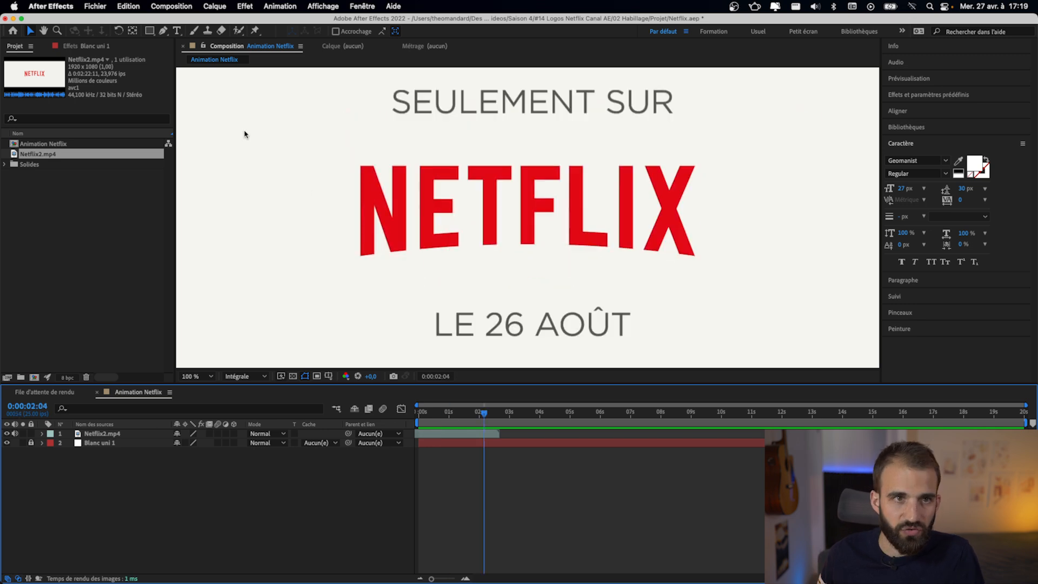
- Trace the left vertical stem of the N with the Pen tool as a closed four-point filled shape at 0:00:02:04
click(163, 31)
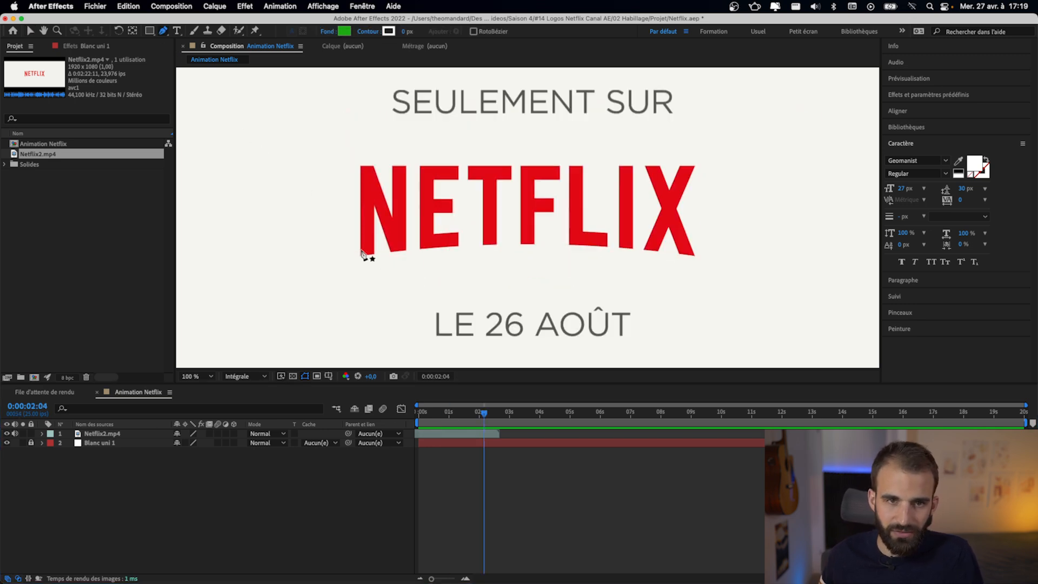
key(period)
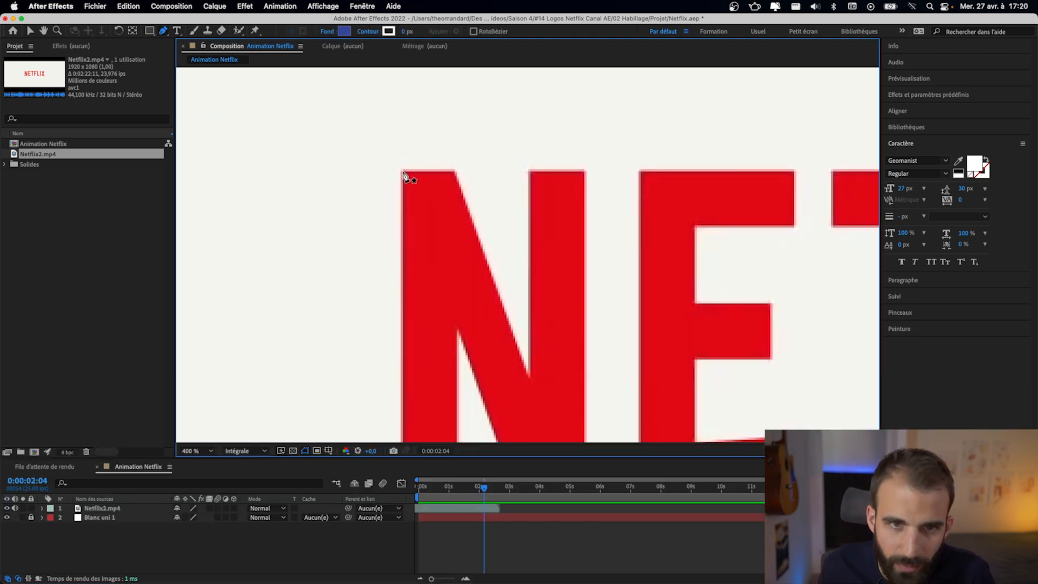
click(403, 176)
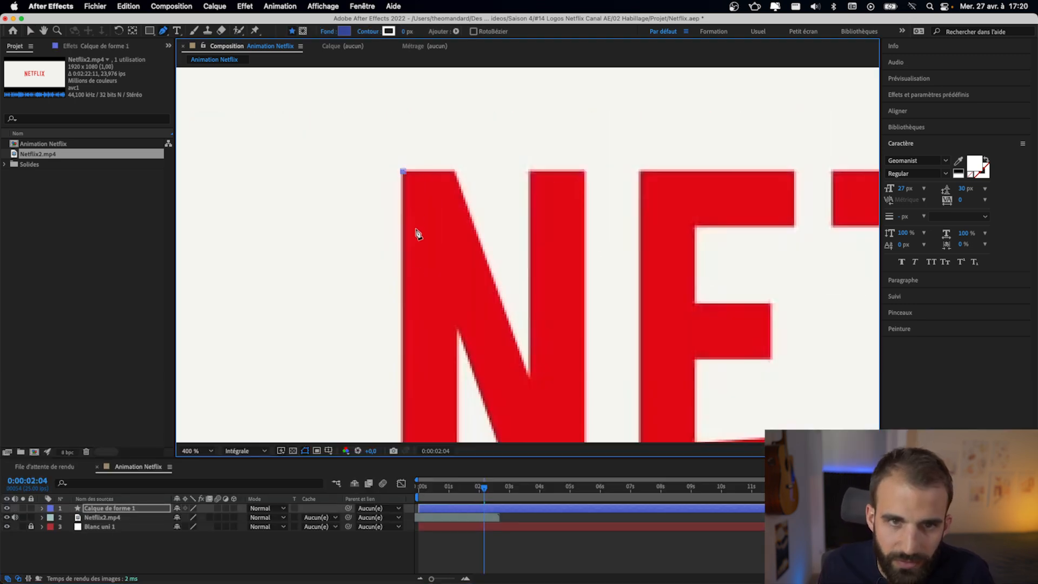
scroll(407, 170, down, 3)
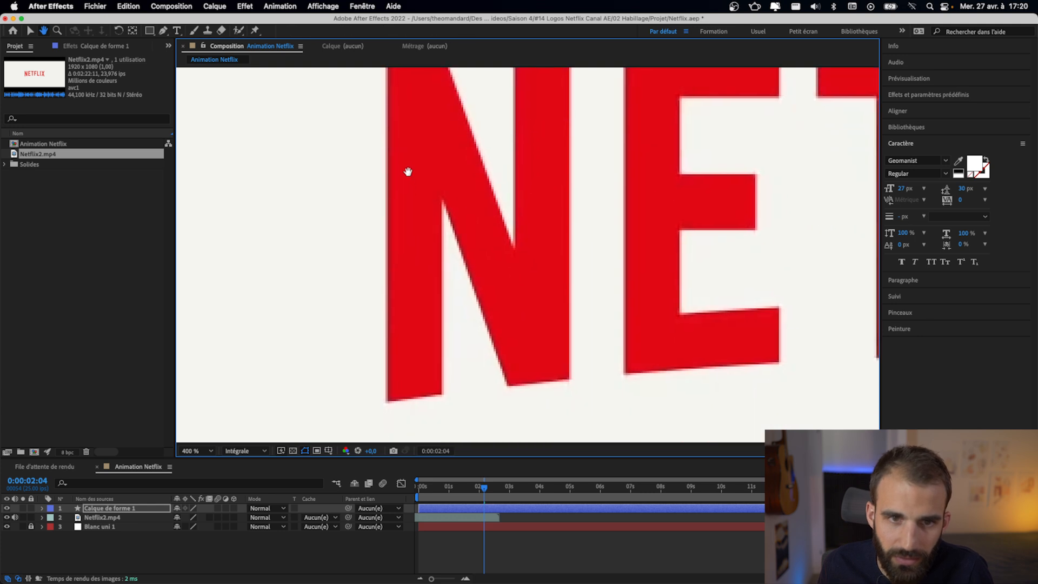
click(382, 401)
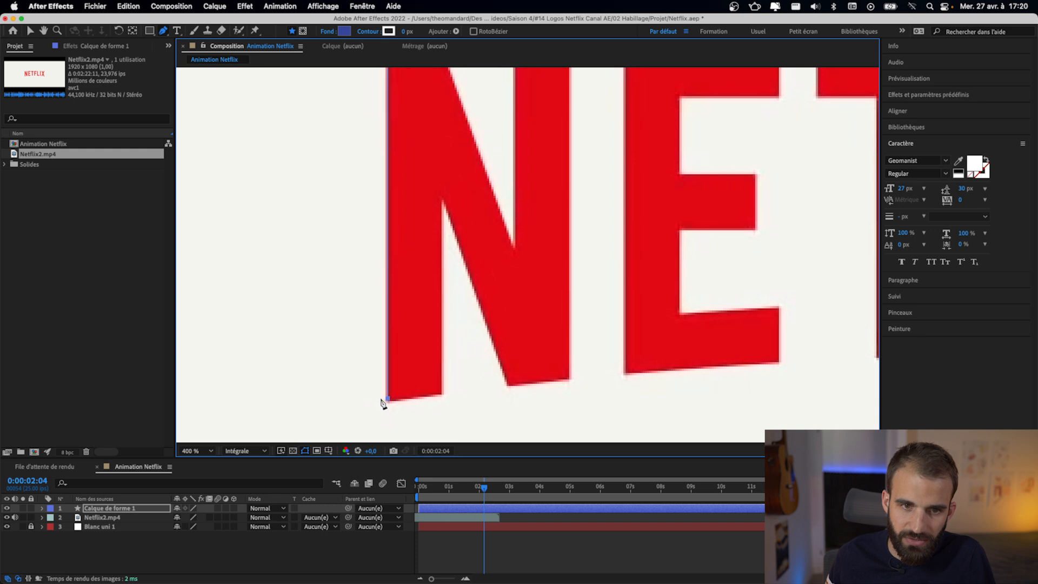
key(super+z)
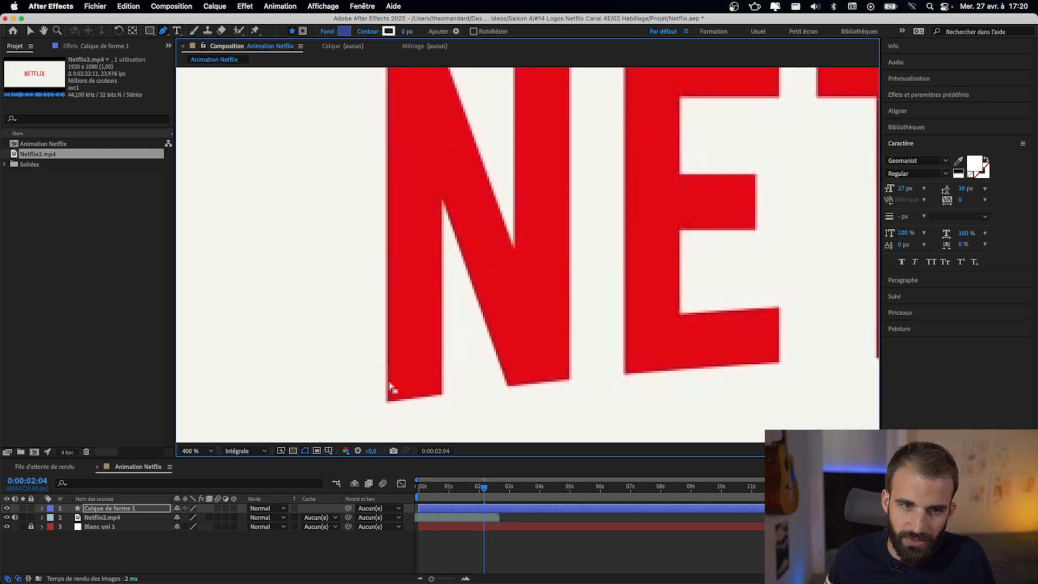
click(387, 401)
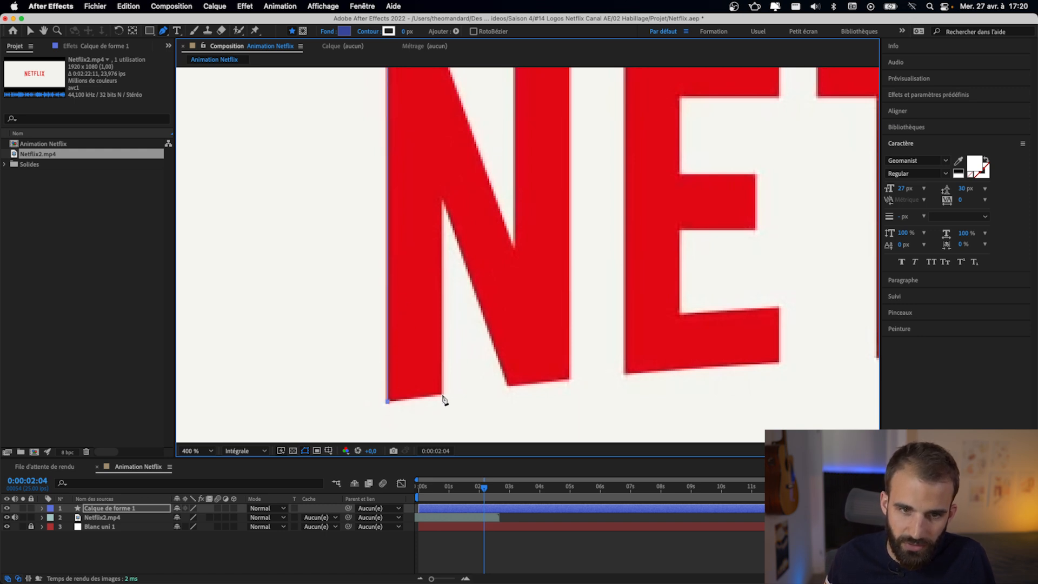
click(441, 394)
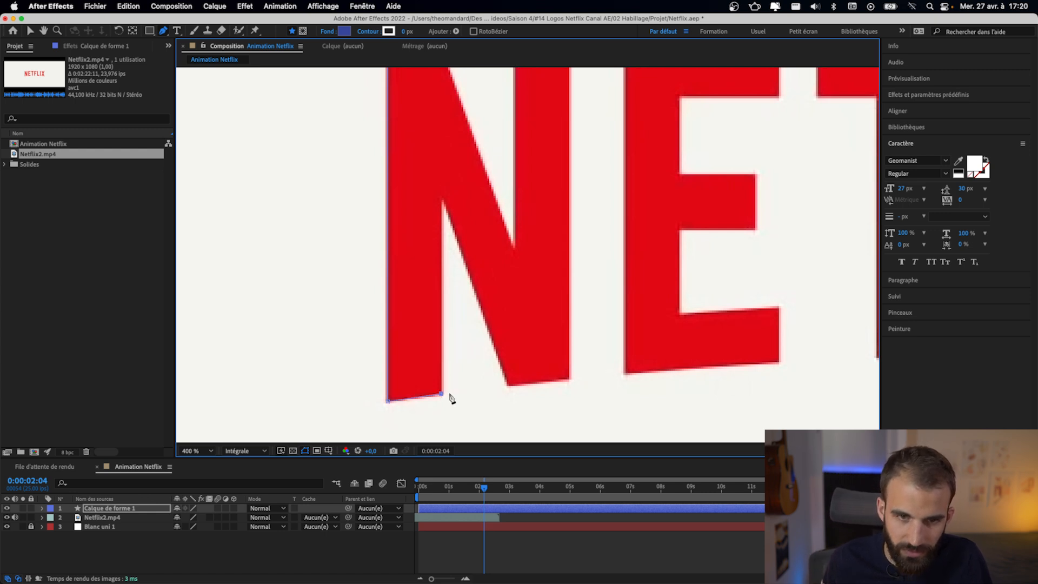
scroll(475, 259, up, 10)
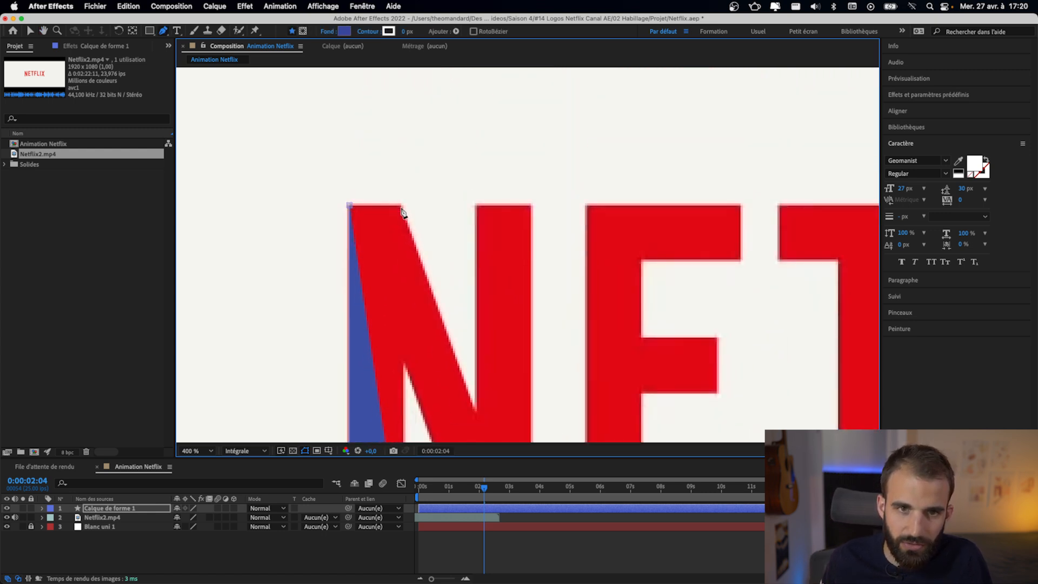
click(402, 207)
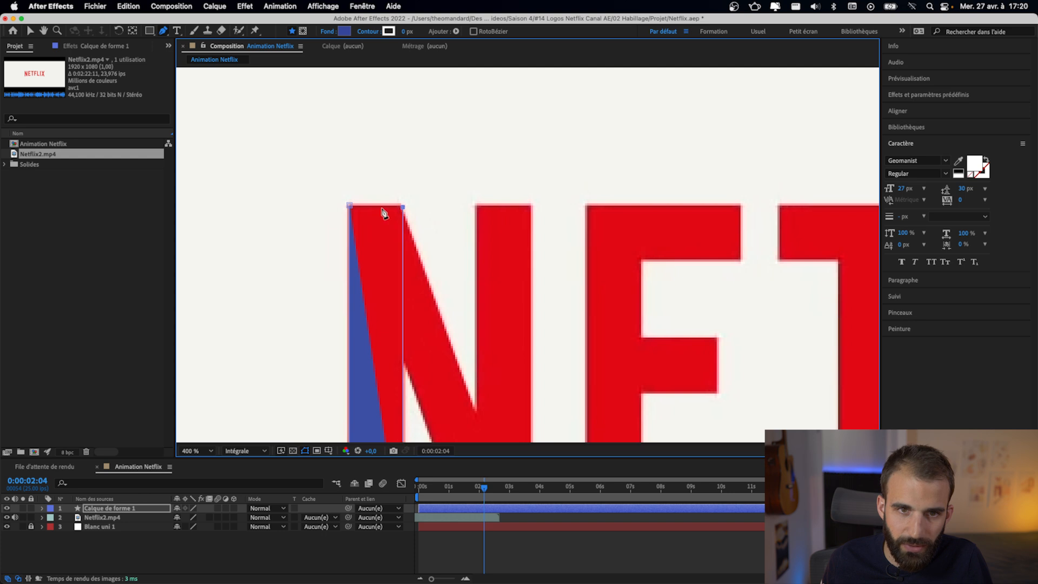
scroll(382, 212, up, 2)
drag(532, 260, 532, 254)
click(317, 252)
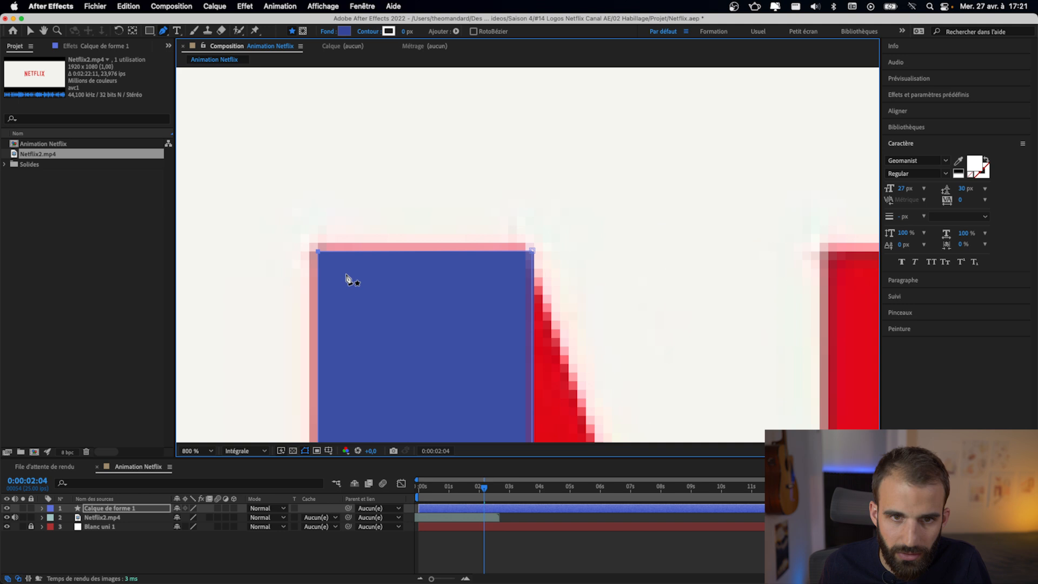
- Trace the diagonal stroke of the N as a closed shape on its own shape layer
scroll(347, 278, down, 4)
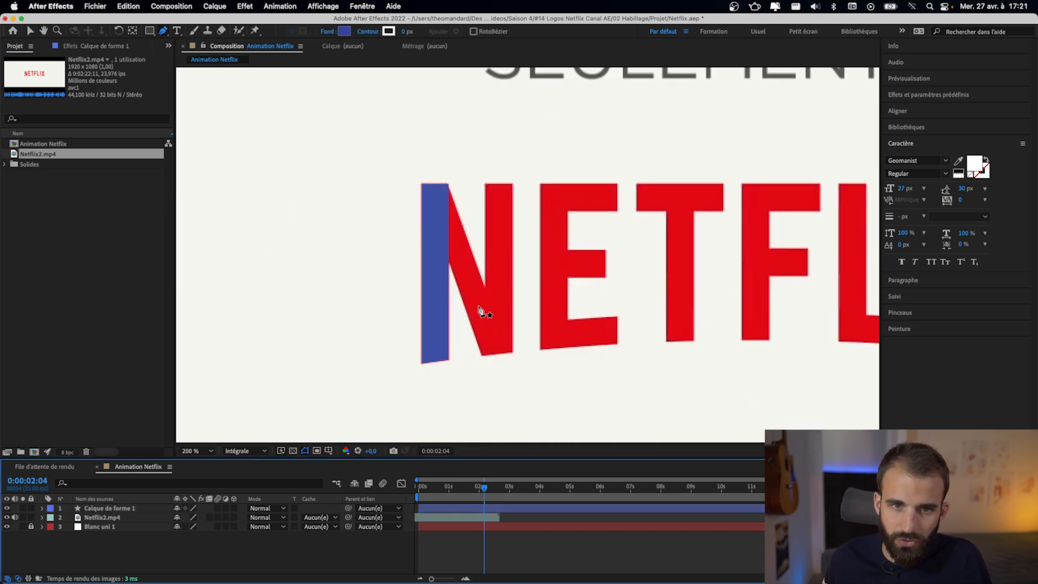
scroll(481, 312, up, 2)
scroll(378, 227, up, 2)
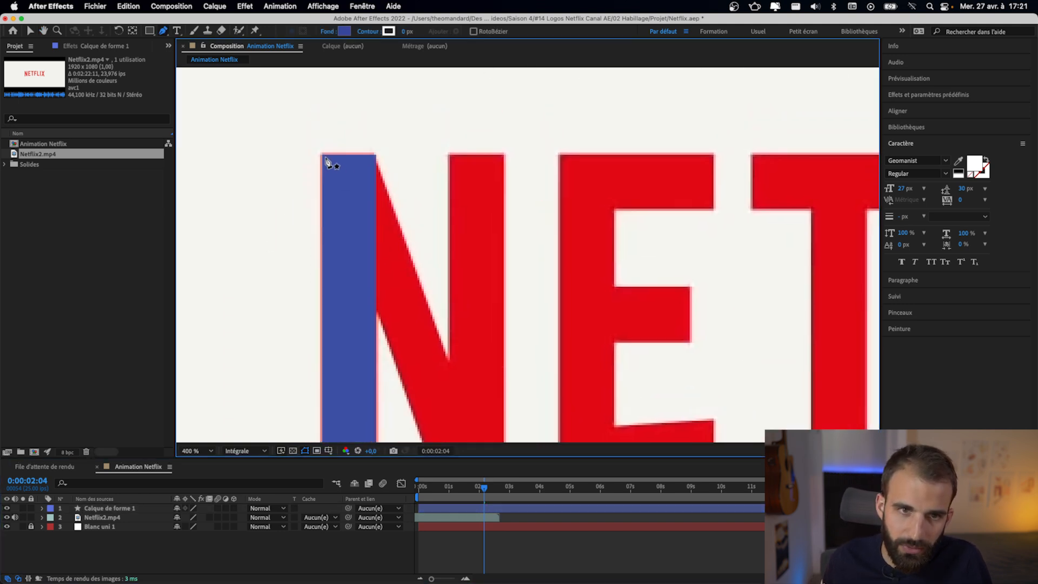
click(326, 160)
scroll(401, 271, down, 3)
click(348, 340)
click(398, 335)
scroll(378, 260, up, 3)
click(346, 184)
- Trace the right vertical stem of the N on a separate shape layer
scroll(427, 265, down, 4)
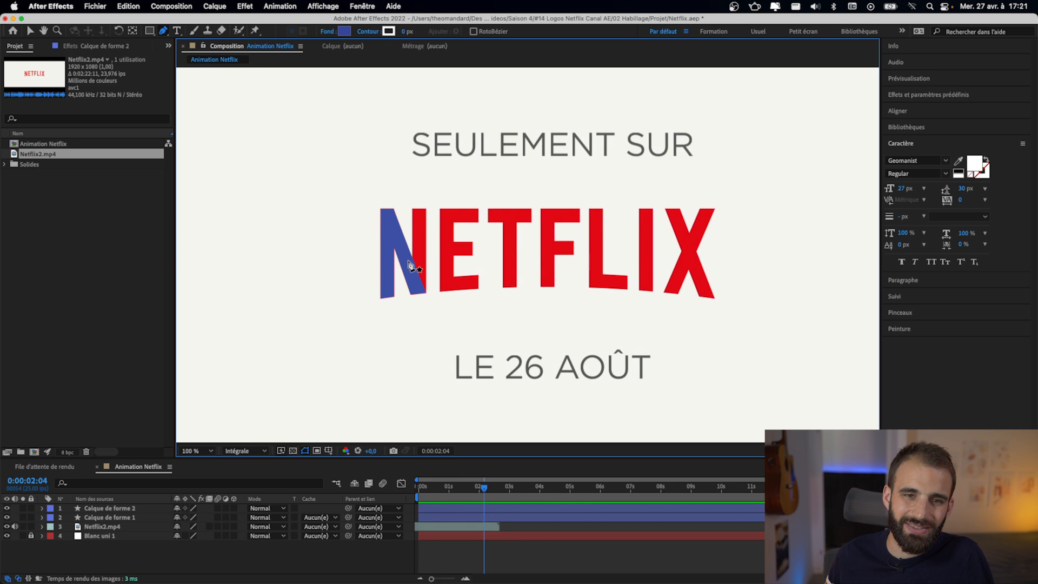
scroll(424, 272, up, 2)
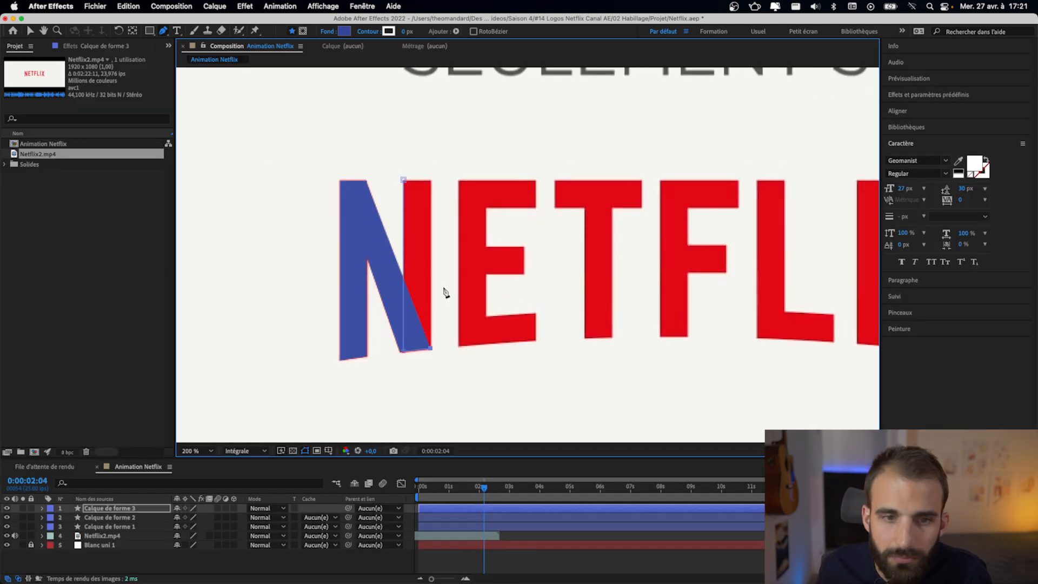
scroll(445, 292, up, 3)
- Trace the lower edge of the E's bottom bar on a new shape layer using curved points
scroll(440, 225, down, 3)
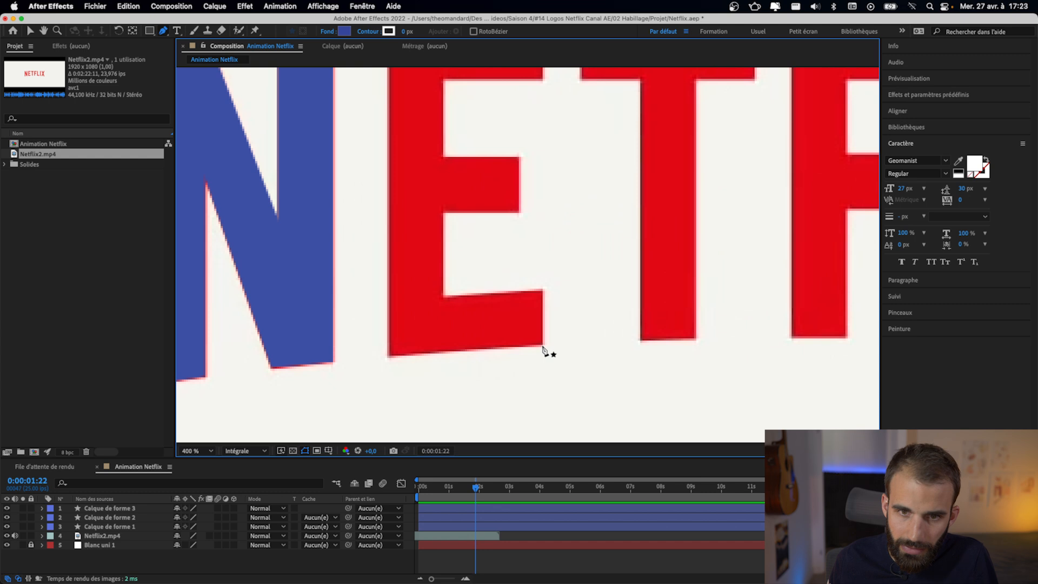
click(541, 344)
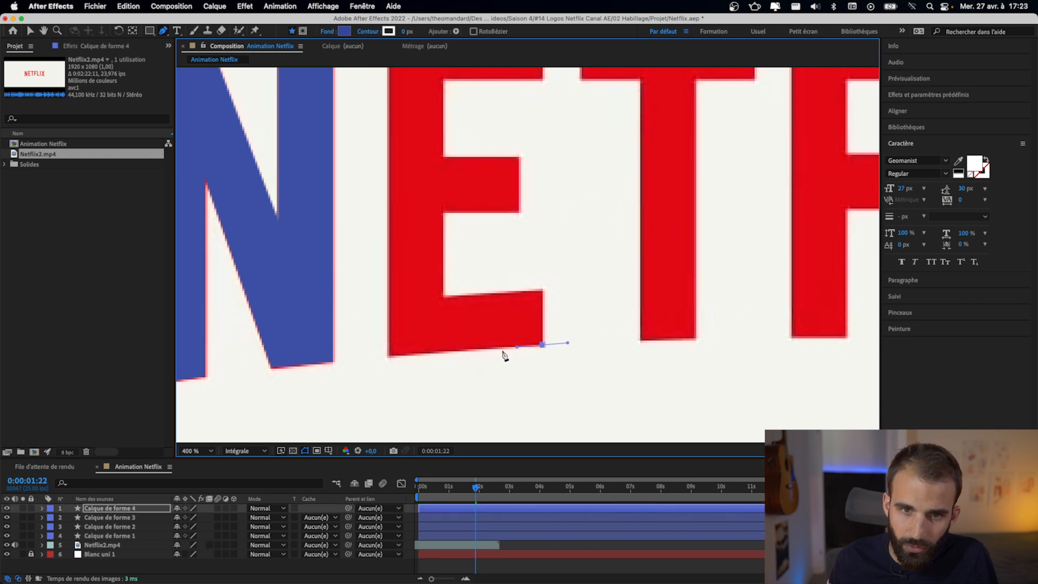
drag(389, 355, 351, 361)
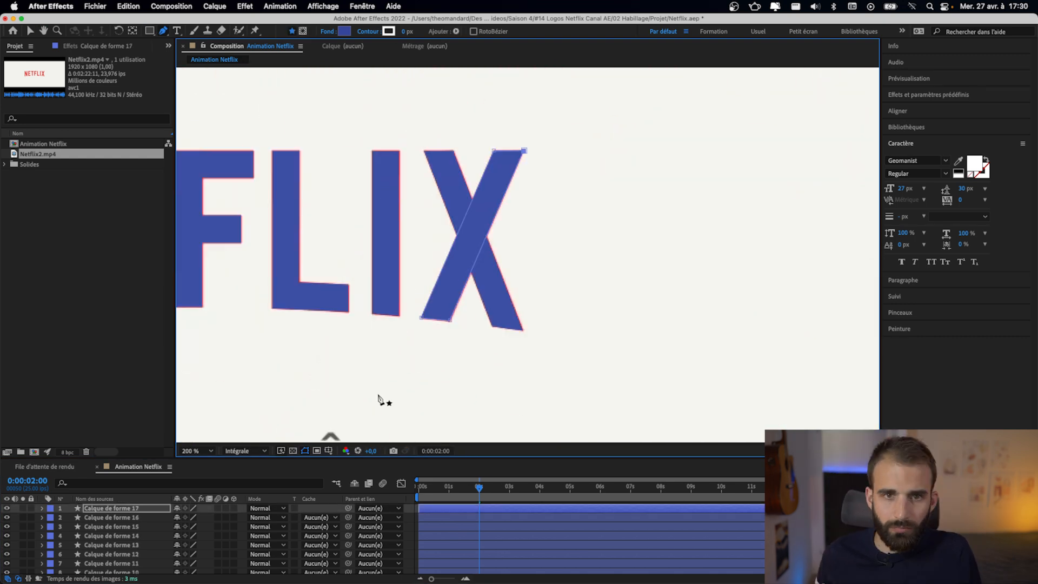
- Curve the base of the X's front diagonal stroke by adjusting the direction handles of its bottom corner
key(comma)
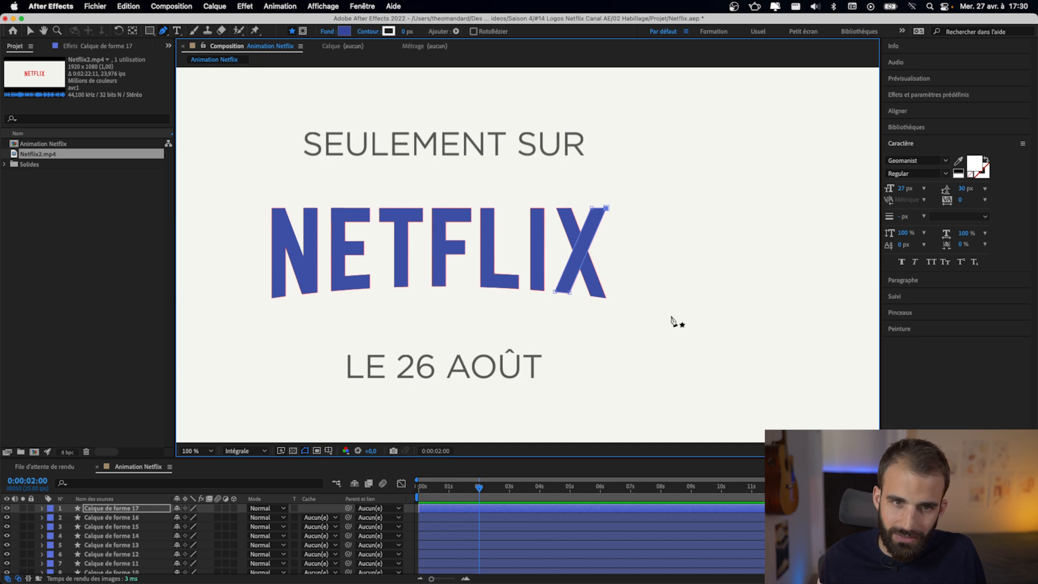
scroll(610, 312, up, 3)
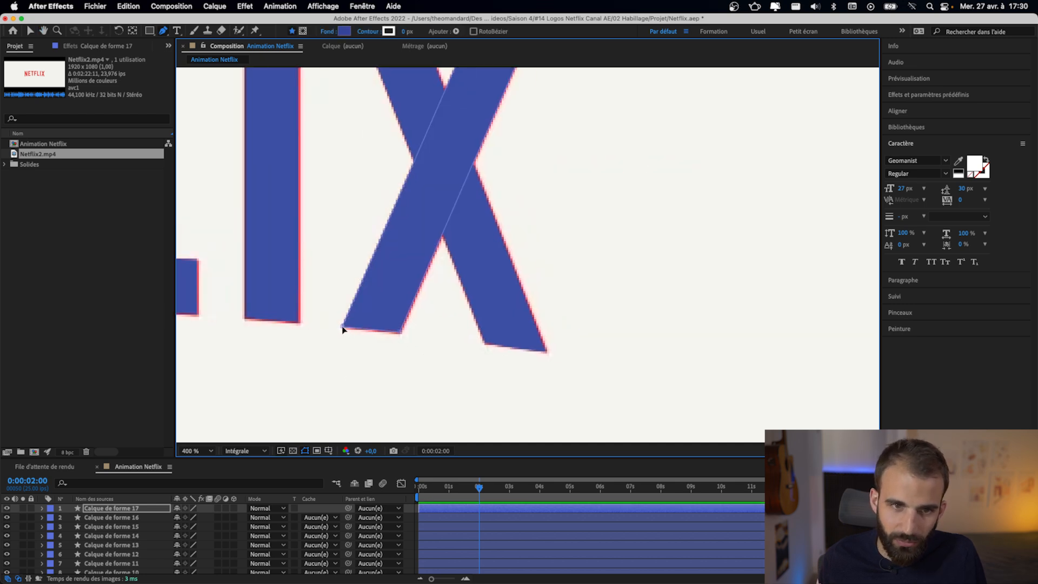
scroll(381, 339, down, 1)
scroll(365, 342, up, 1)
drag(362, 339, 460, 358)
scroll(472, 329, up, 1)
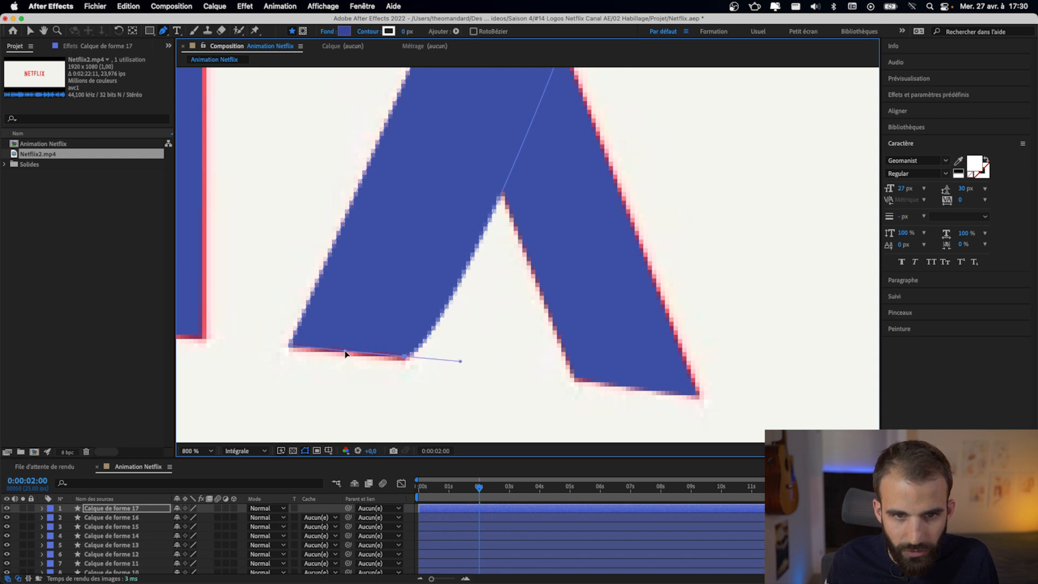
drag(461, 363, 447, 260)
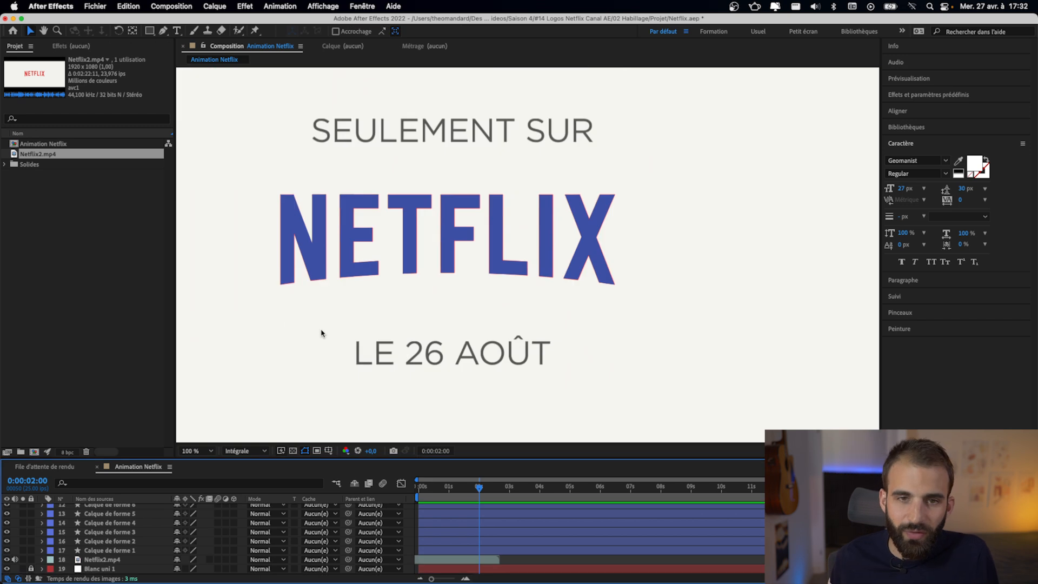
- Set the fill of all 17 letter shape layers to the logo's red, sampled from the image
click(128, 551)
scroll(129, 540, up, 4)
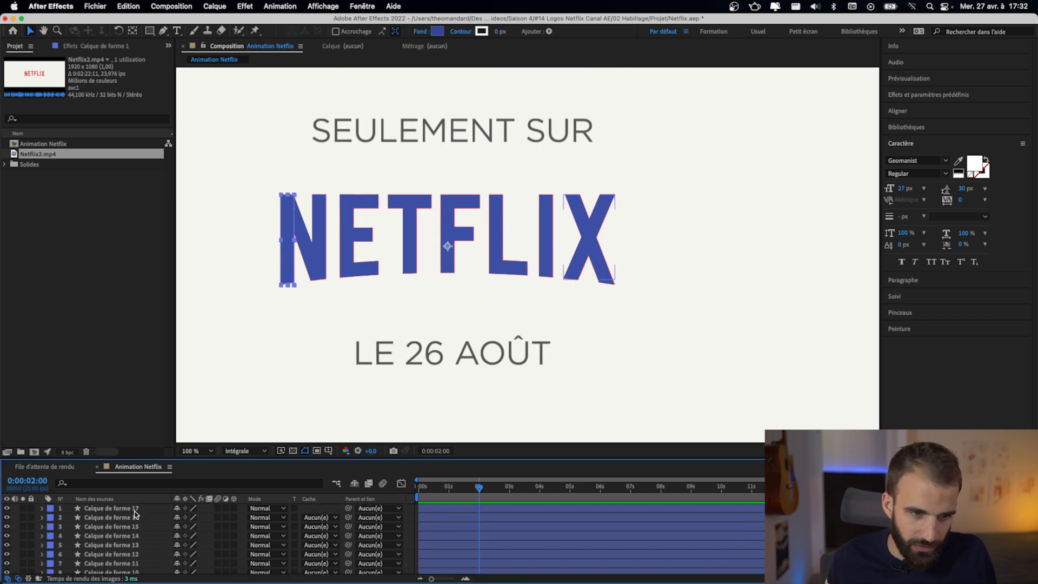
shift+click(136, 508)
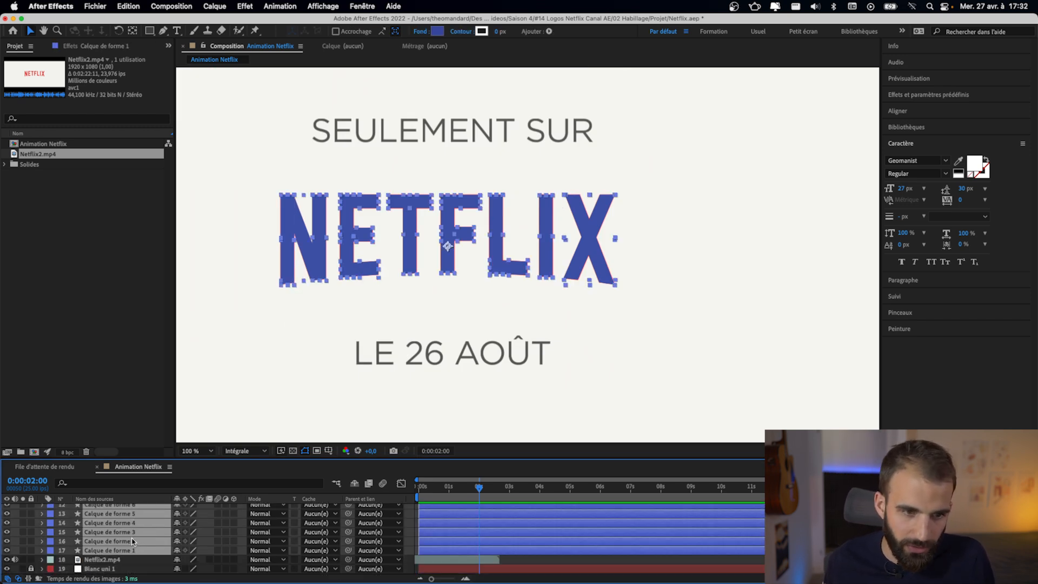
click(437, 31)
click(239, 407)
click(372, 296)
click(257, 353)
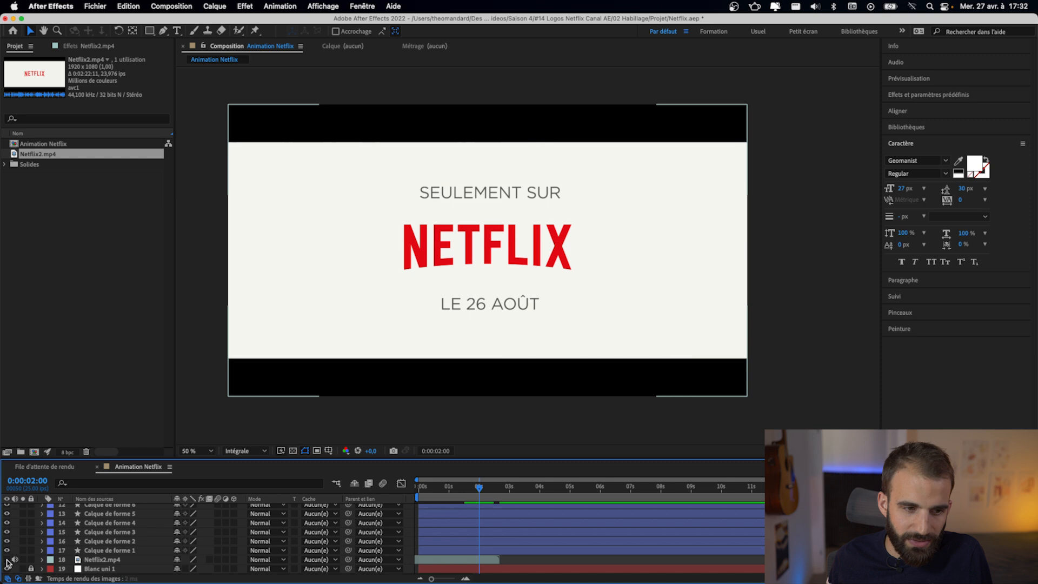
- Hide the Netflix2.mp4 reference layer and nudge the F's middle bar to the right to align it with the letter
click(7, 560)
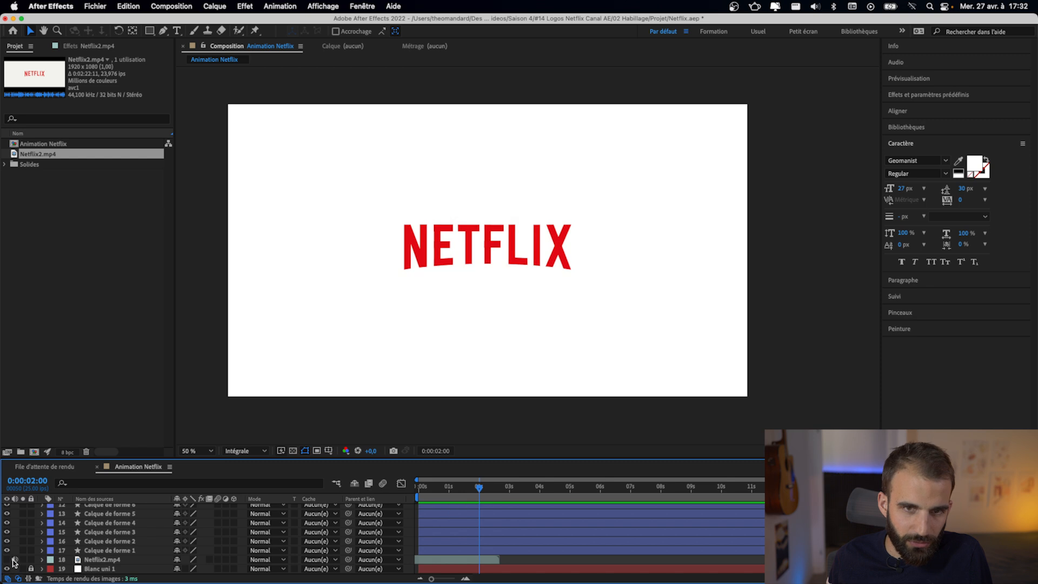
key(slash)
key(period)
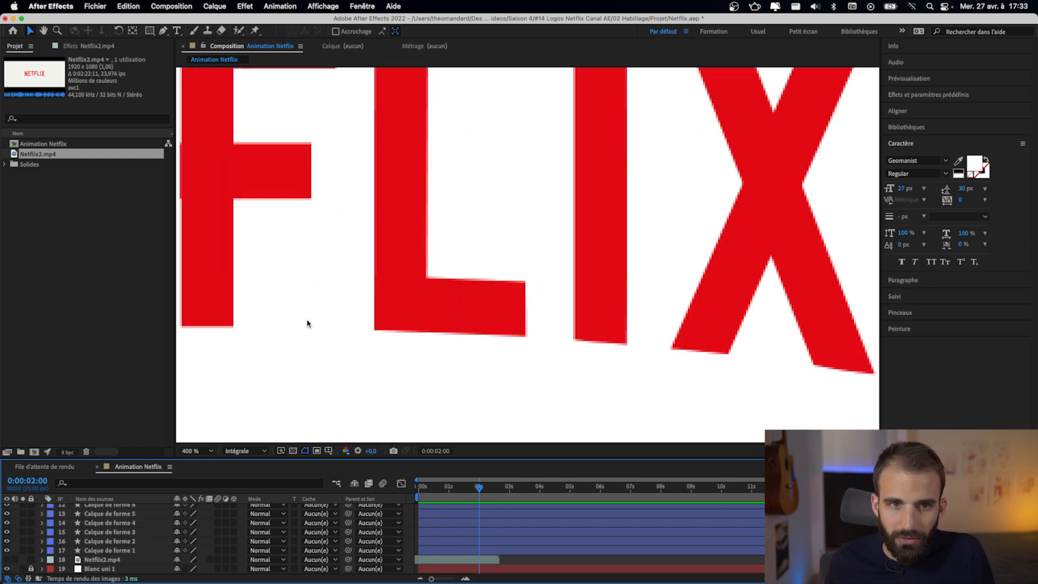
key(period)
drag(316, 260, 411, 364)
click(382, 303)
key(Right)
click(366, 345)
click(384, 302)
key(Right)
click(384, 357)
click(380, 297)
key(Right)
click(383, 342)
- Nudge the E's middle and top bars horizontally into alignment, and check the edges of the whole logo
drag(314, 368, 552, 351)
drag(410, 350, 575, 340)
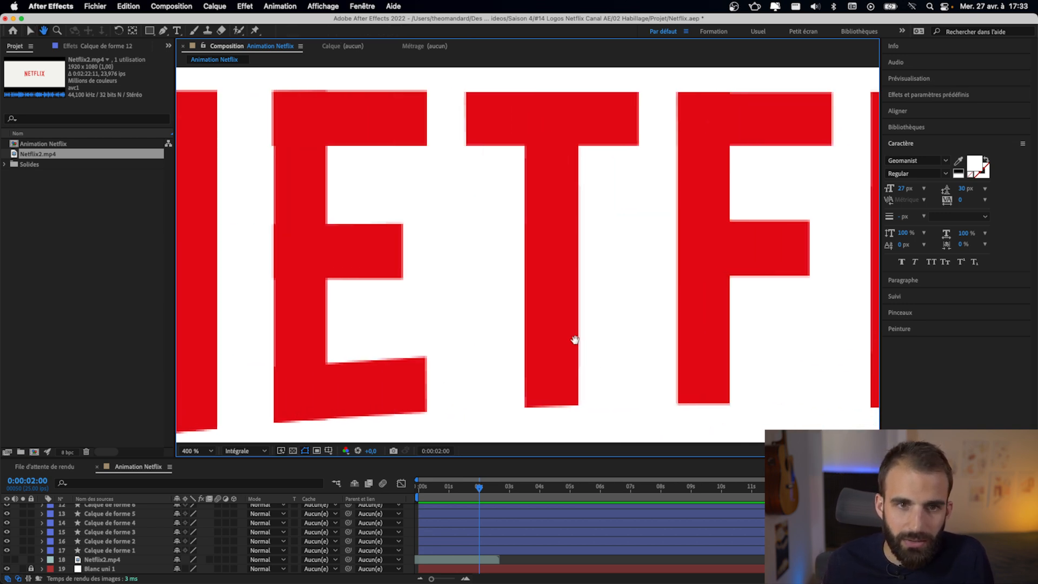
click(372, 250)
key(Right)
click(432, 273)
click(384, 255)
key(Left)
click(387, 189)
click(388, 128)
key(Right)
key(Right)
click(446, 234)
scroll(446, 234, down, 3)
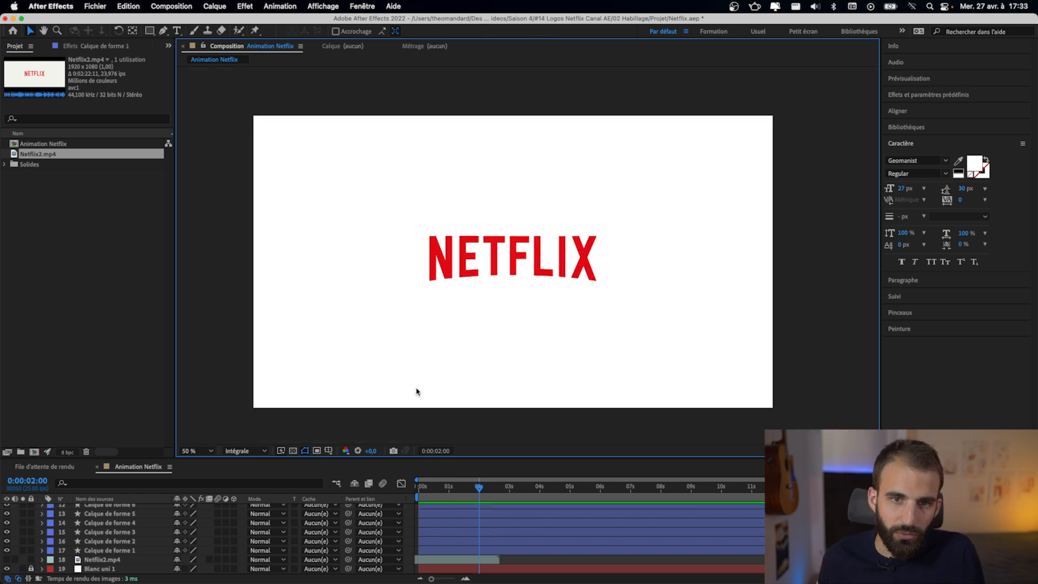
key(slash)
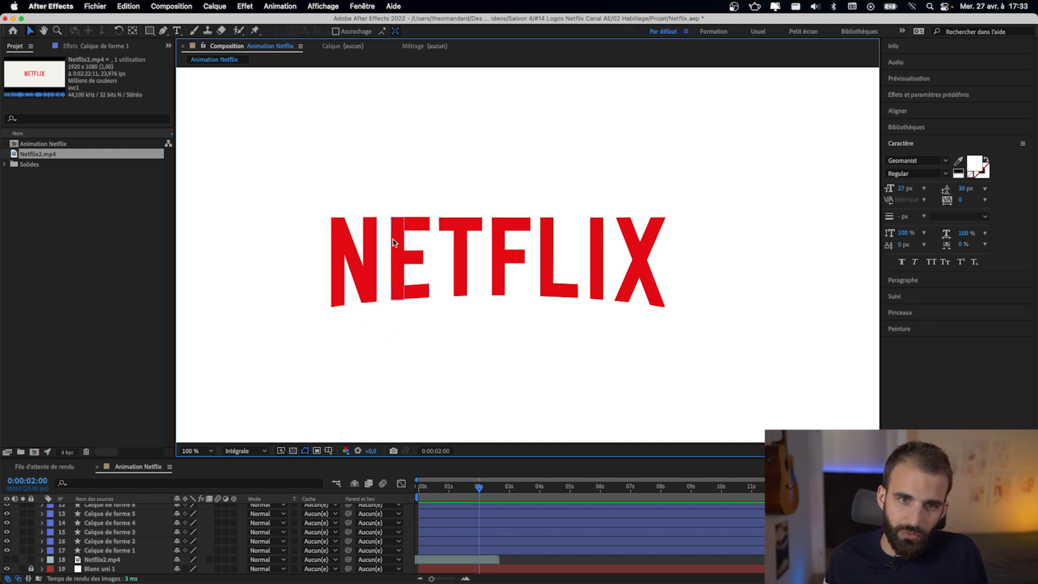
scroll(343, 317, up, 2)
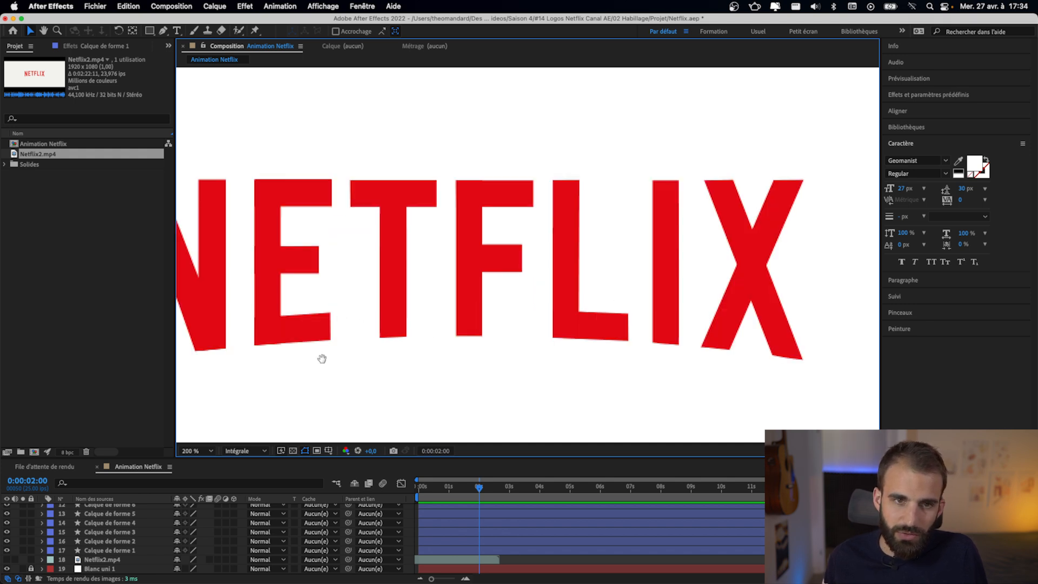
scroll(515, 420, down, 2)
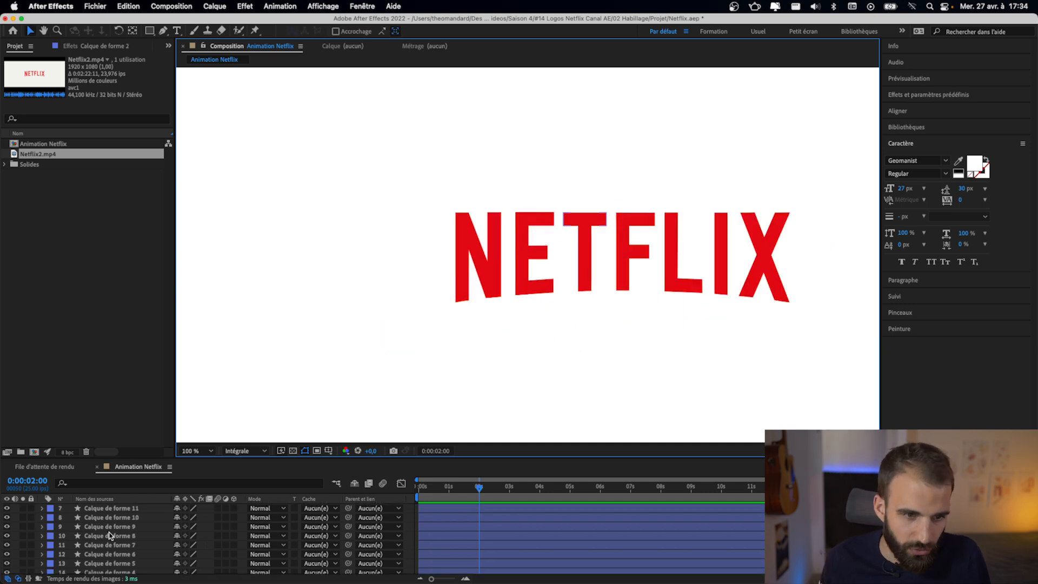
- Isolate the N's left stem, try scaling it to 98% around its default anchor point, and undo the scaling
click(108, 550)
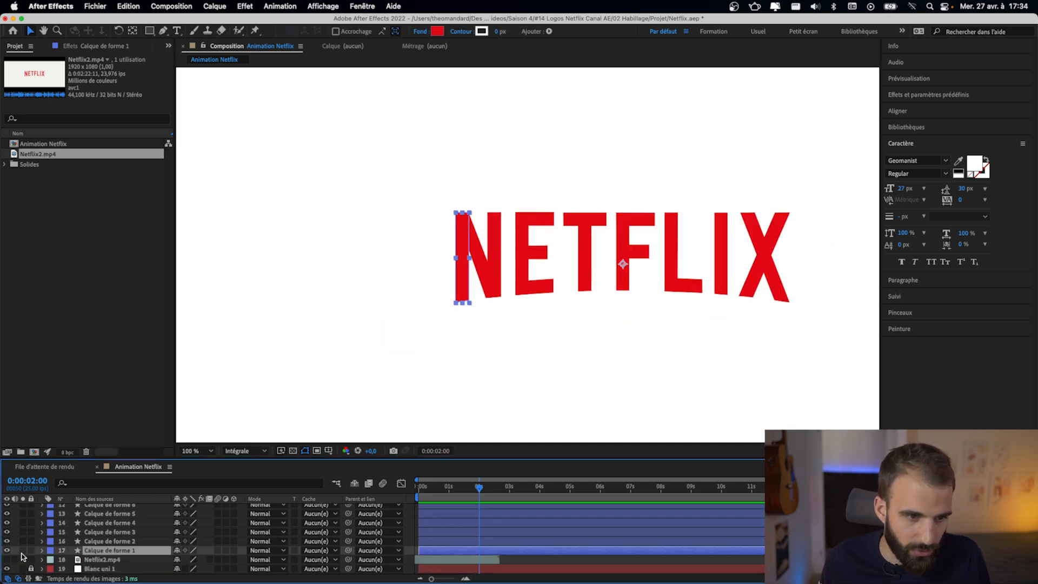
click(23, 550)
key(period)
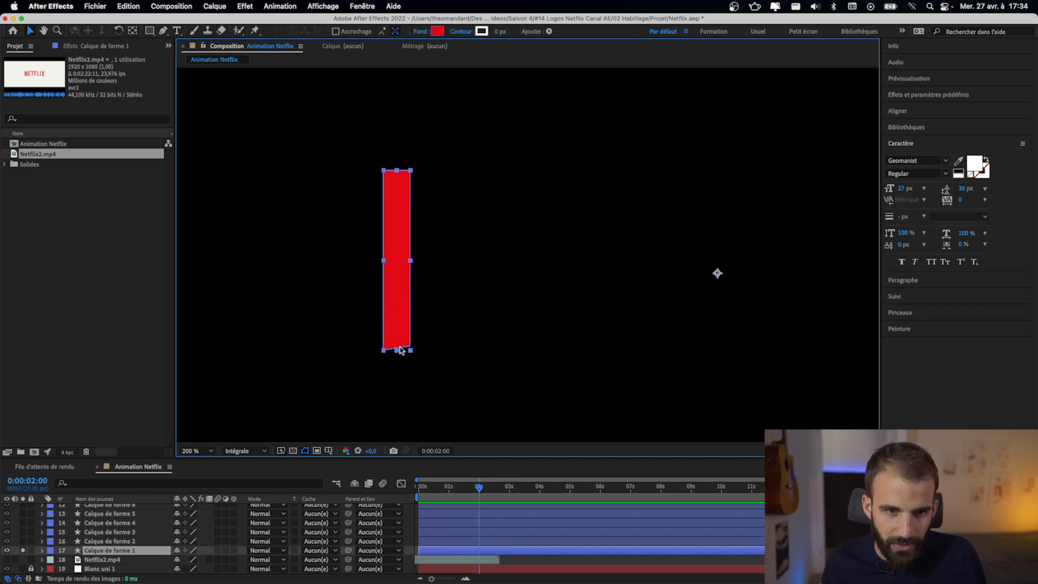
key(s)
scroll(122, 534, down, 1)
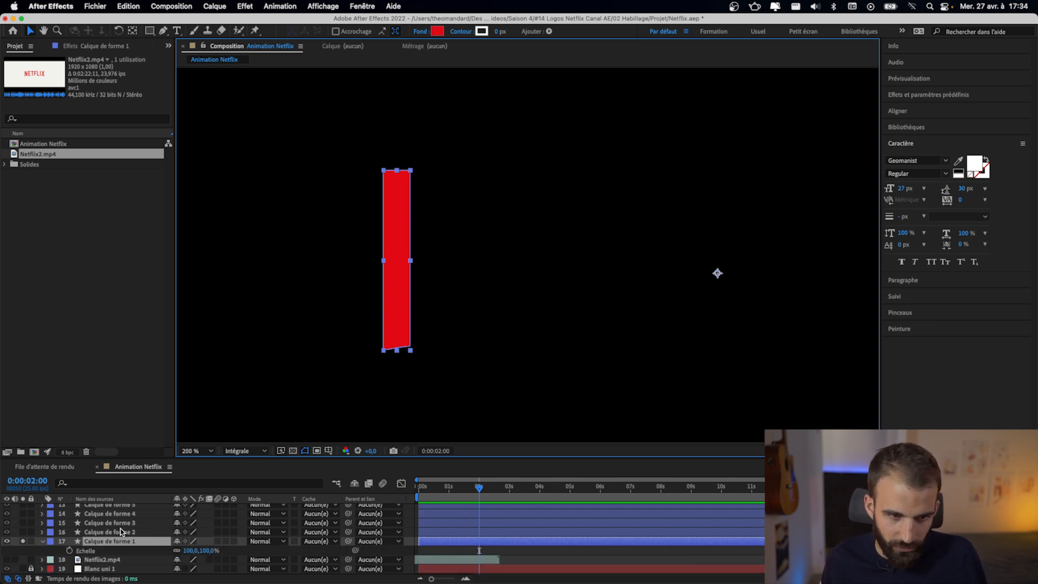
mouse_move(190, 551)
mouse_down()
mouse_move(161, 552)
mouse_move(195, 557)
mouse_up()
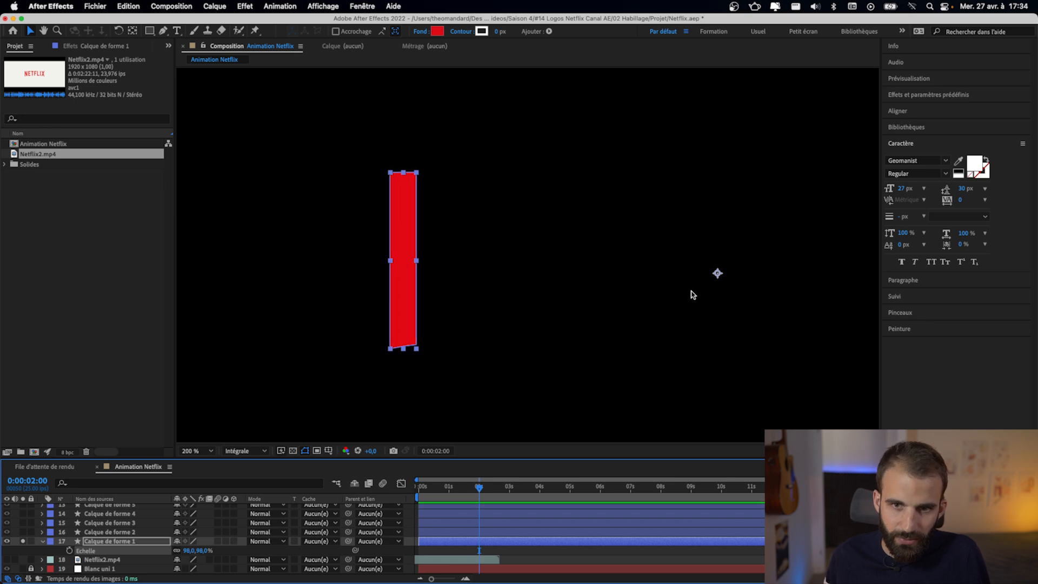
key(super+z)
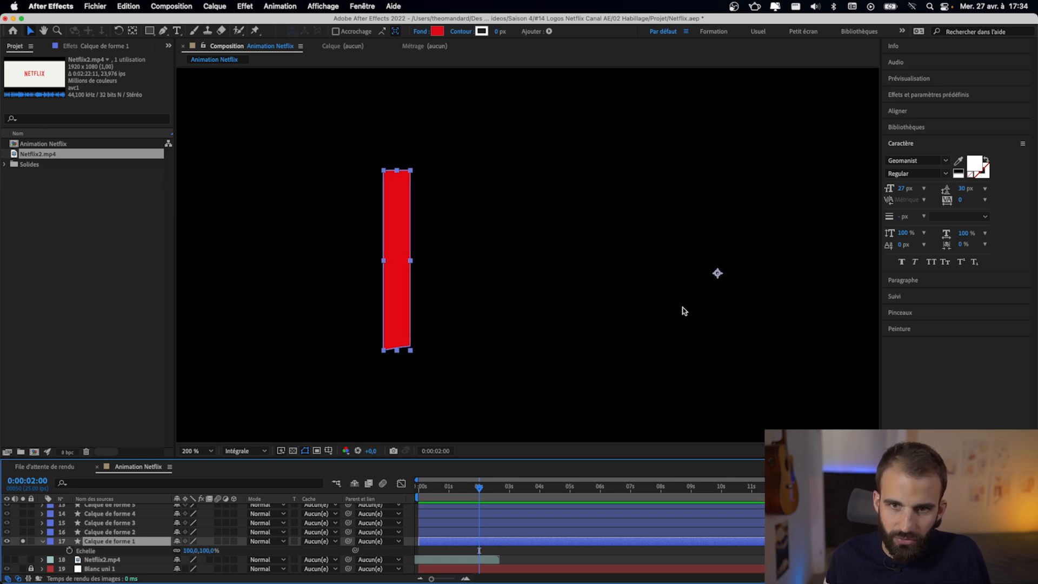
- Move the anchor point of the N's left stem to the middle of its bottom edge
key(y)
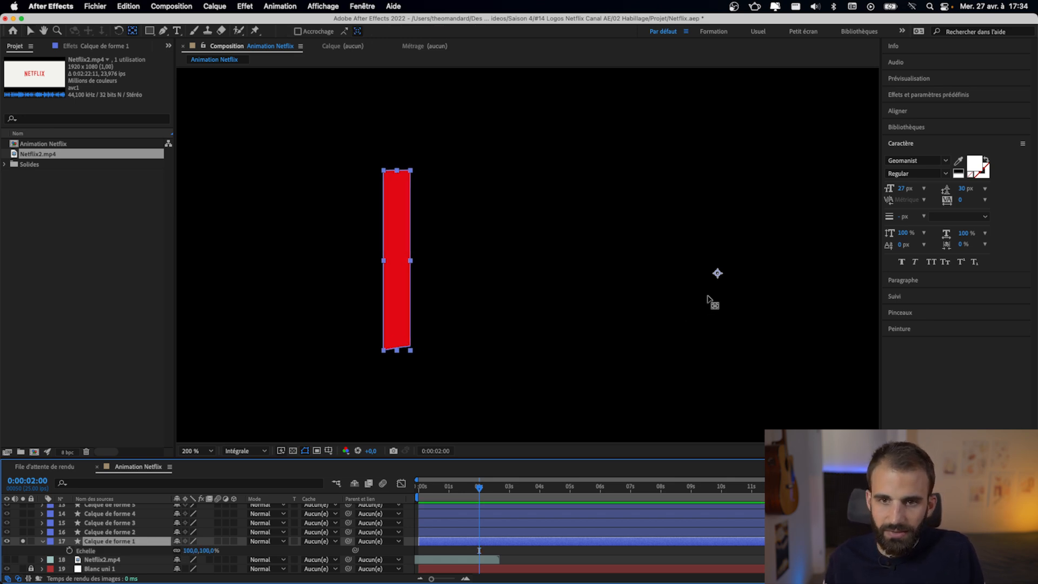
drag(717, 274, 403, 323)
scroll(402, 338, up, 1)
drag(355, 364, 468, 278)
scroll(373, 341, up, 1)
scroll(368, 341, up, 1)
drag(368, 341, 526, 252)
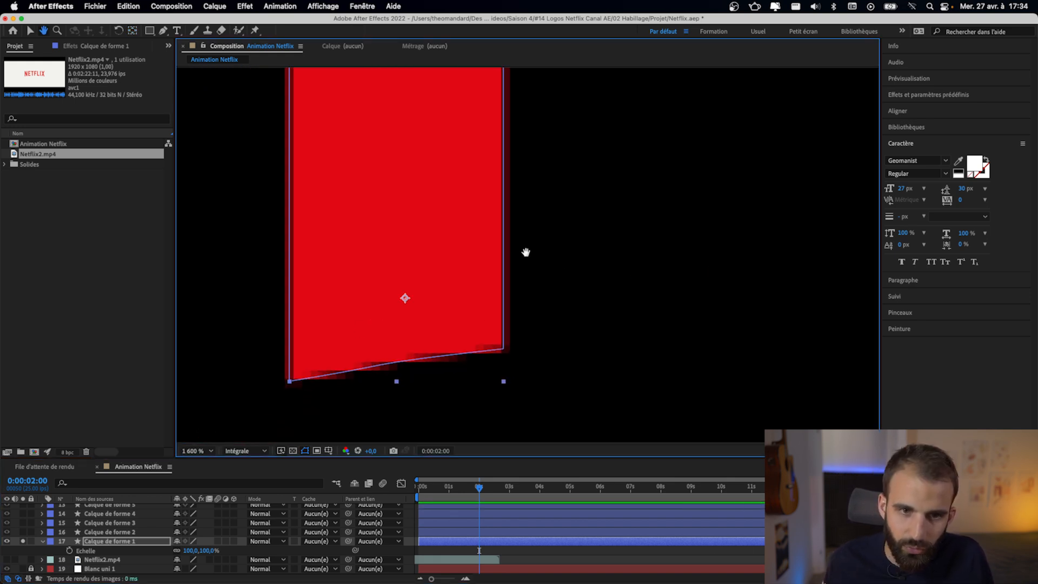
drag(405, 299, 391, 359)
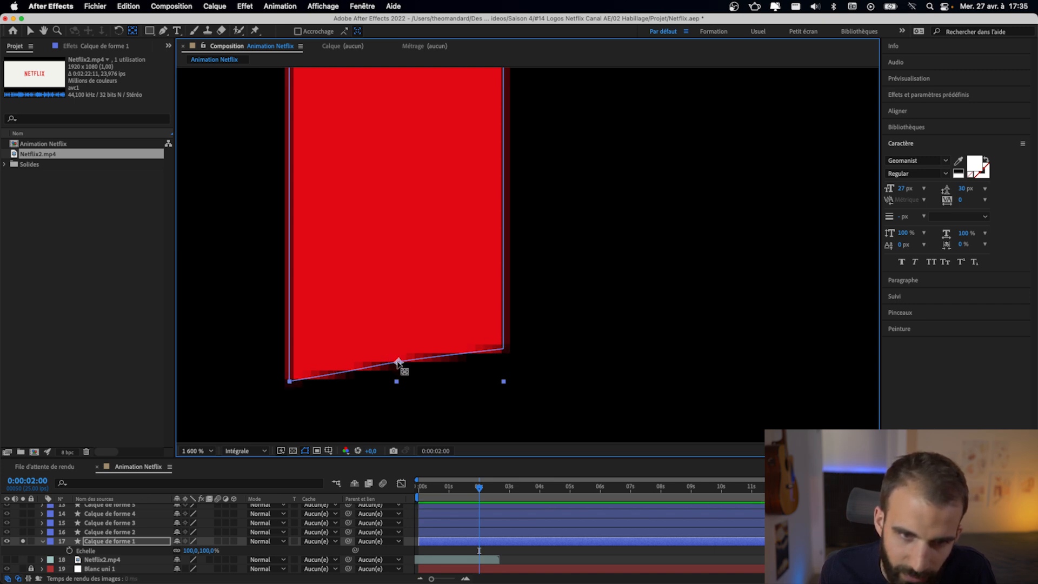
- Try scaling the N's left stem from its new anchor point, and undo the trial changes until all layers show
scroll(399, 363, down, 3)
drag(188, 554, 219, 558)
drag(527, 323, 449, 385)
scroll(452, 383, down, 1)
drag(192, 550, 216, 562)
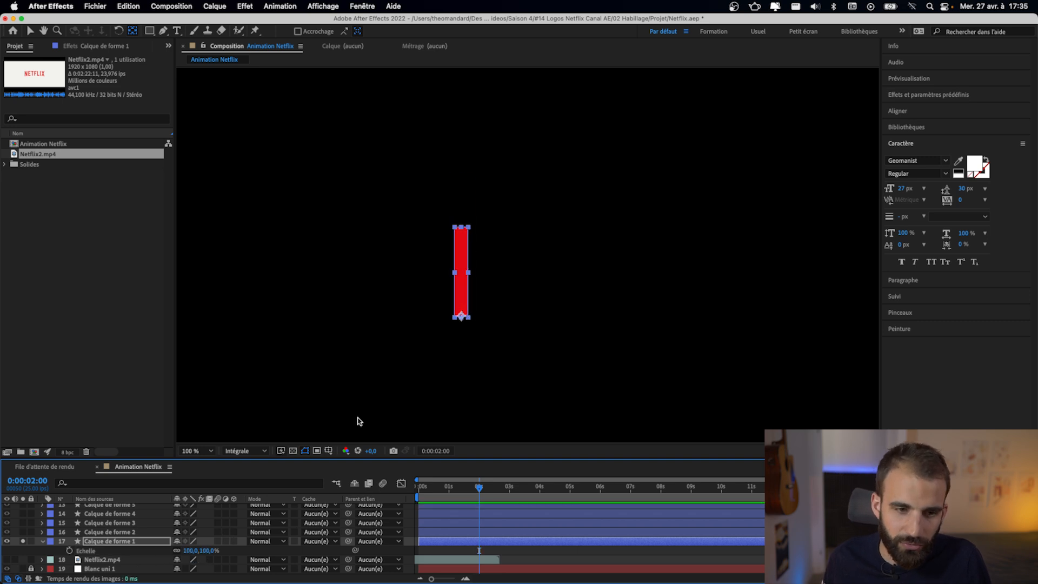
click(534, 561)
key(v)
key(period)
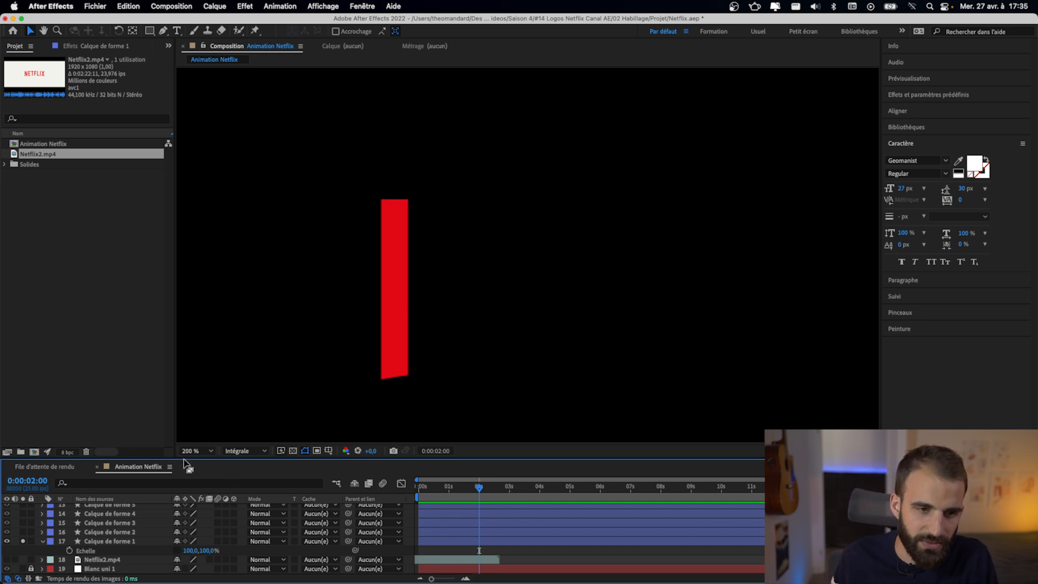
drag(190, 550, 232, 563)
key(super+z)
key(super+z)
key(super+z)
key(super+z)
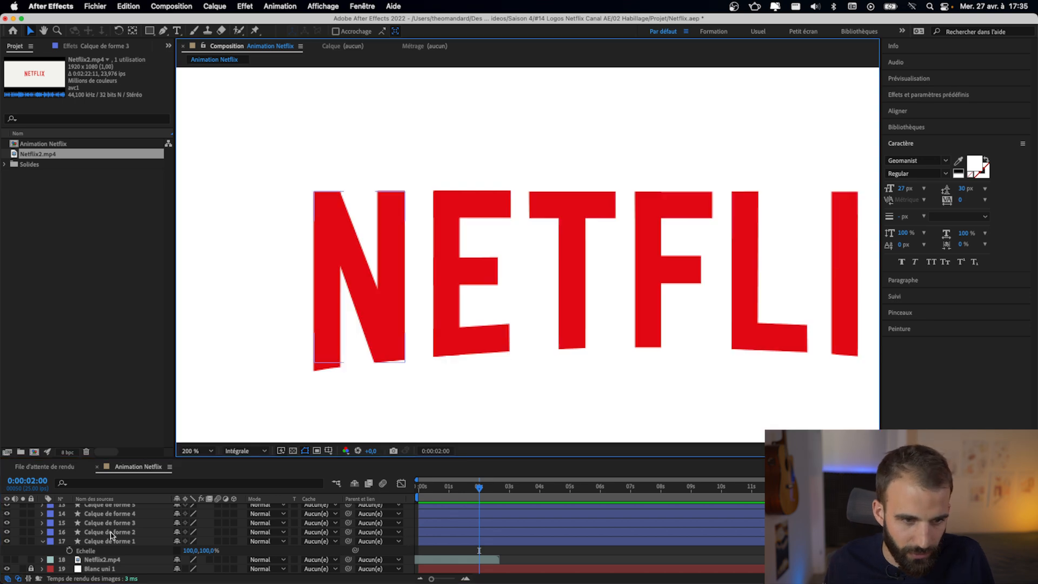
- Move the anchor point of the N's diagonal stroke to the middle of its top edge
click(108, 532)
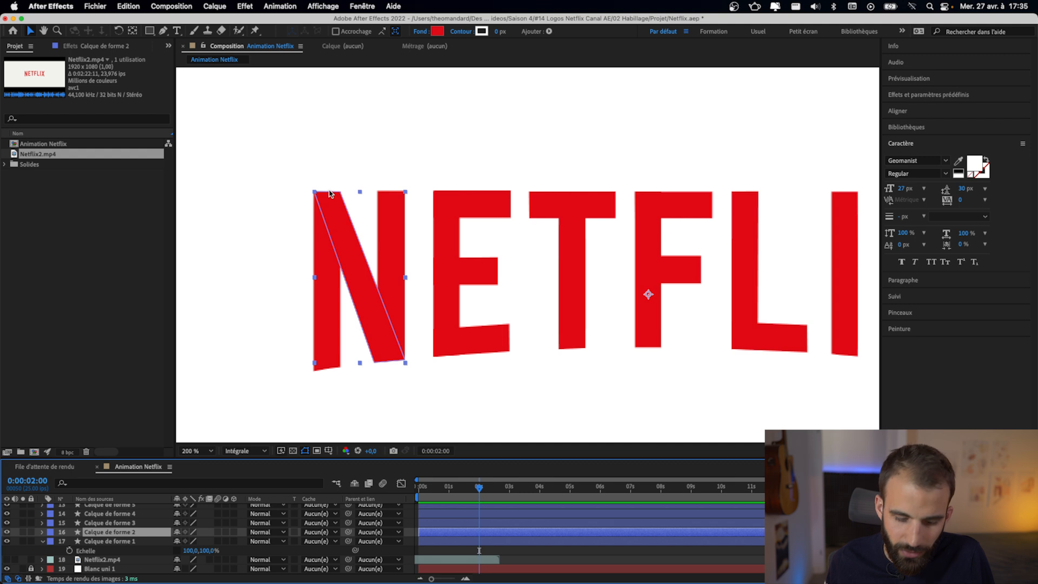
key(y)
key(period)
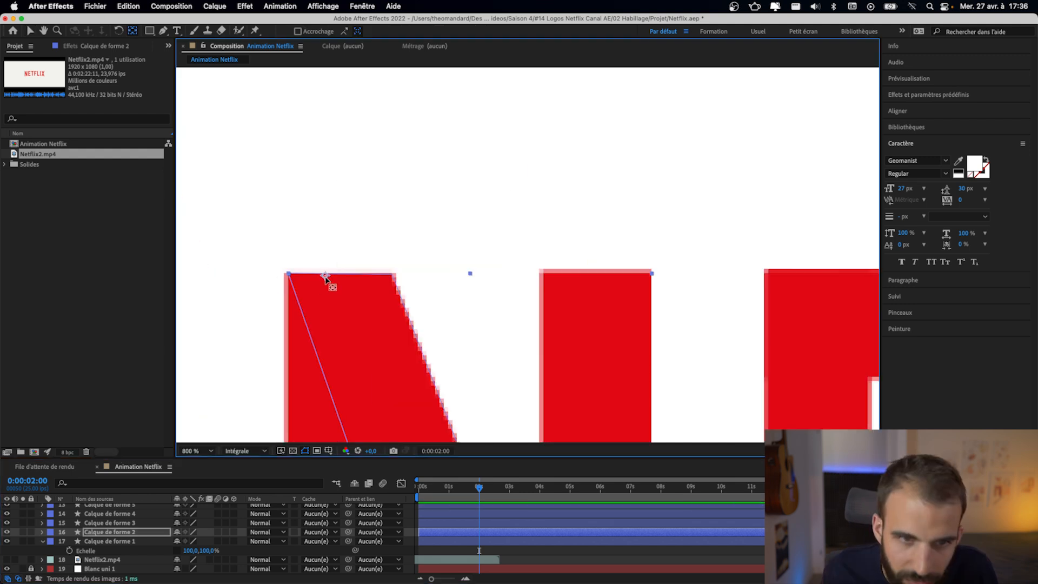
drag(326, 275, 341, 274)
key(comma)
key(comma)
- Move the anchor point of the N's right stem to the middle of its bottom edge
click(118, 523)
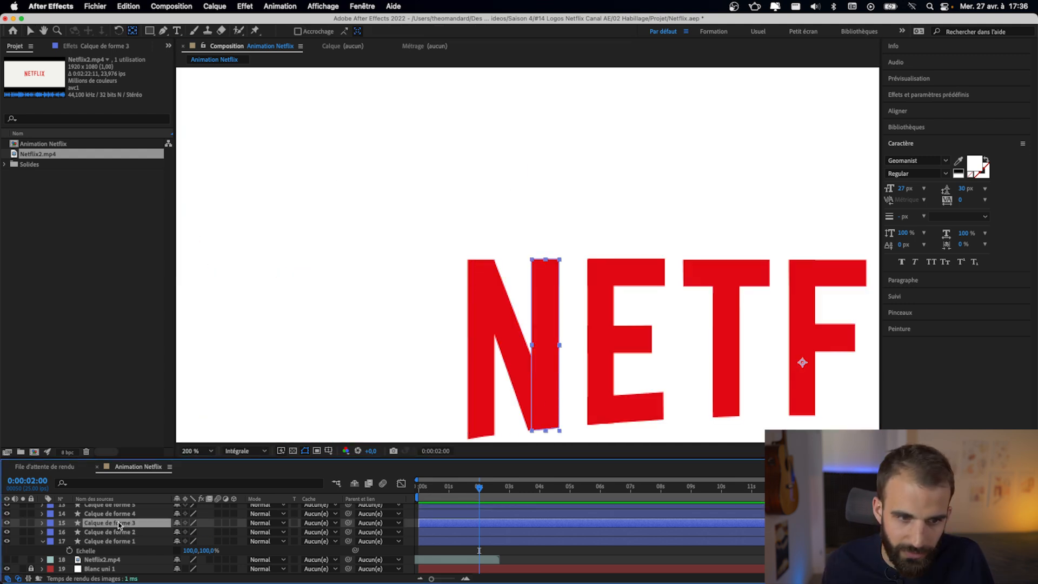
scroll(366, 326, right, 3)
drag(754, 333, 498, 394)
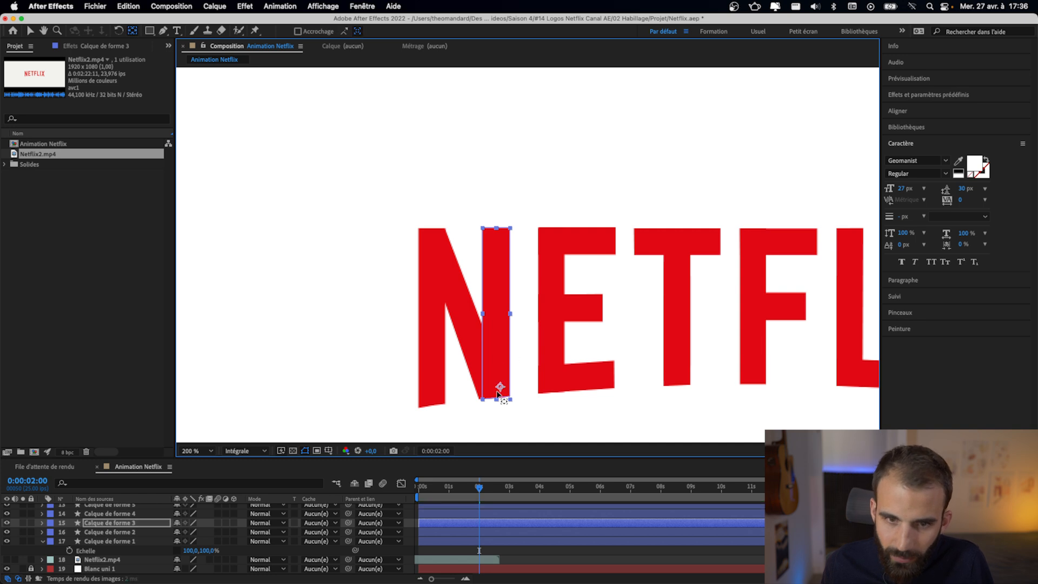
key(period)
scroll(485, 408, down, 5)
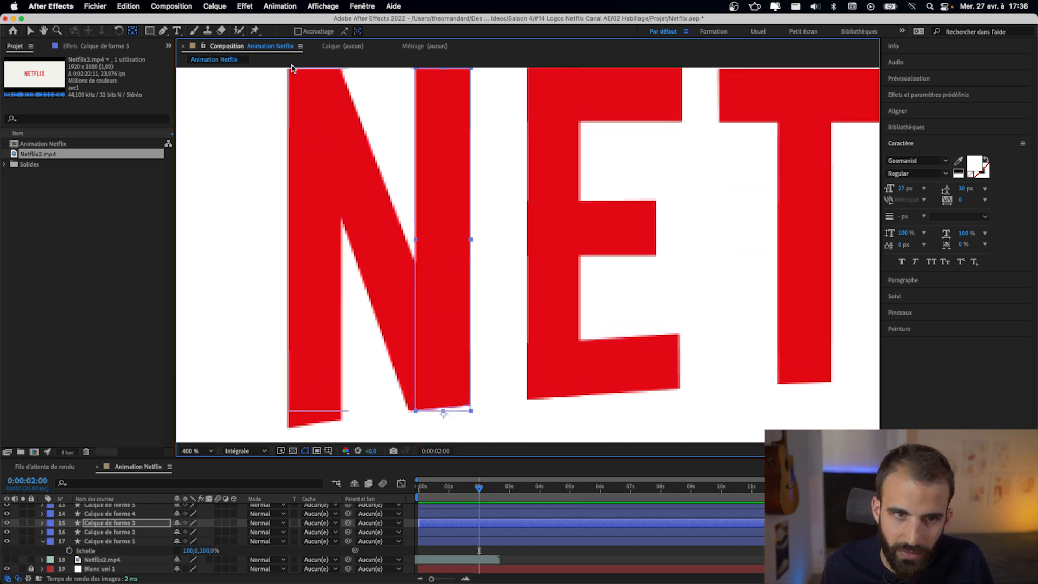
key(period)
scroll(470, 328, down, 5)
drag(408, 287, 409, 272)
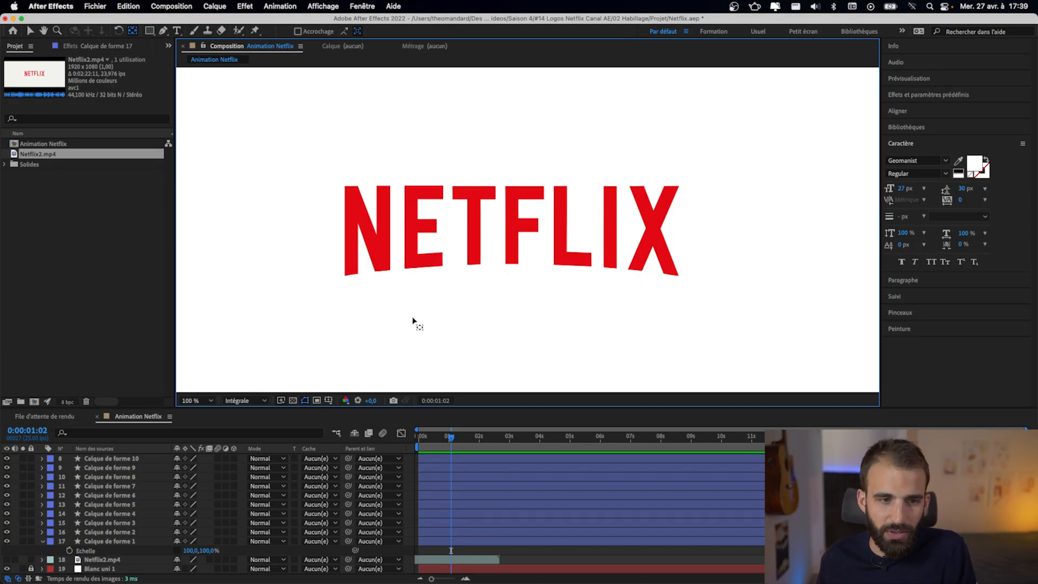
- Add Scale keyframes at 0:00:01:00 and 0:00:01:20 to all 17 letter shape layers
scroll(120, 495, up, 3)
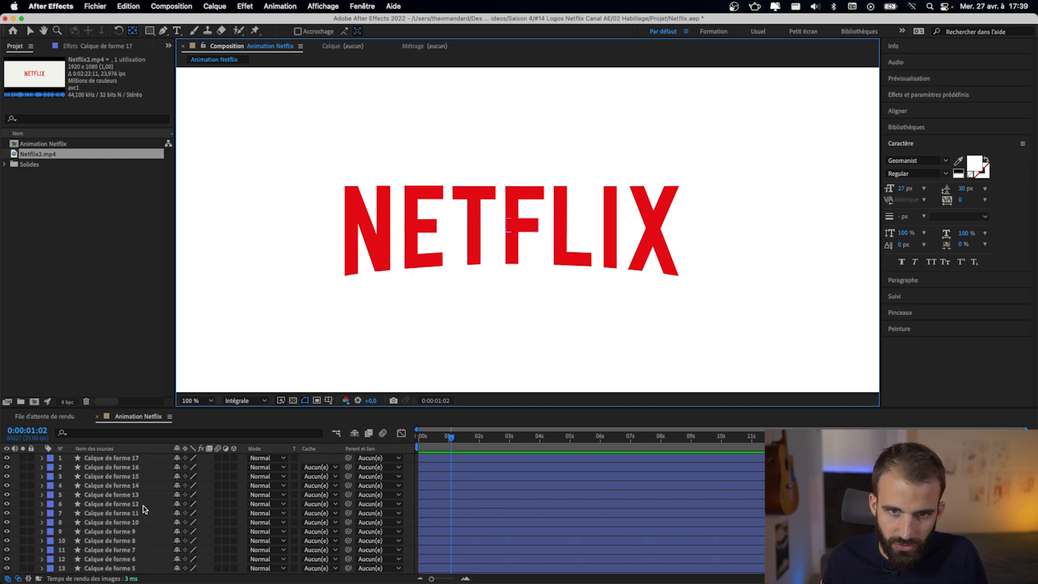
scroll(121, 495, down, 3)
click(110, 542)
scroll(114, 544, up, 3)
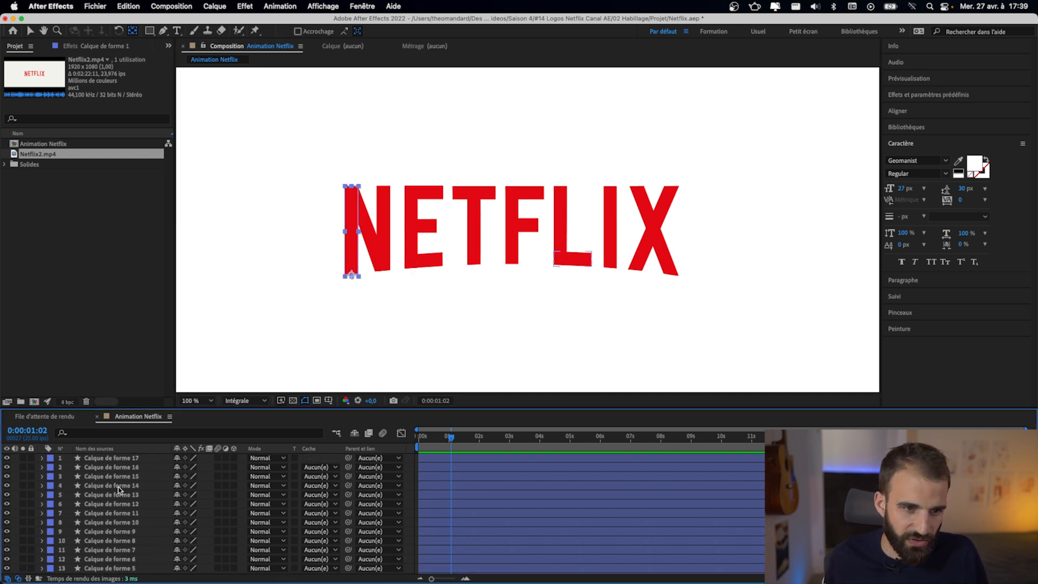
shift+click(106, 459)
key(s)
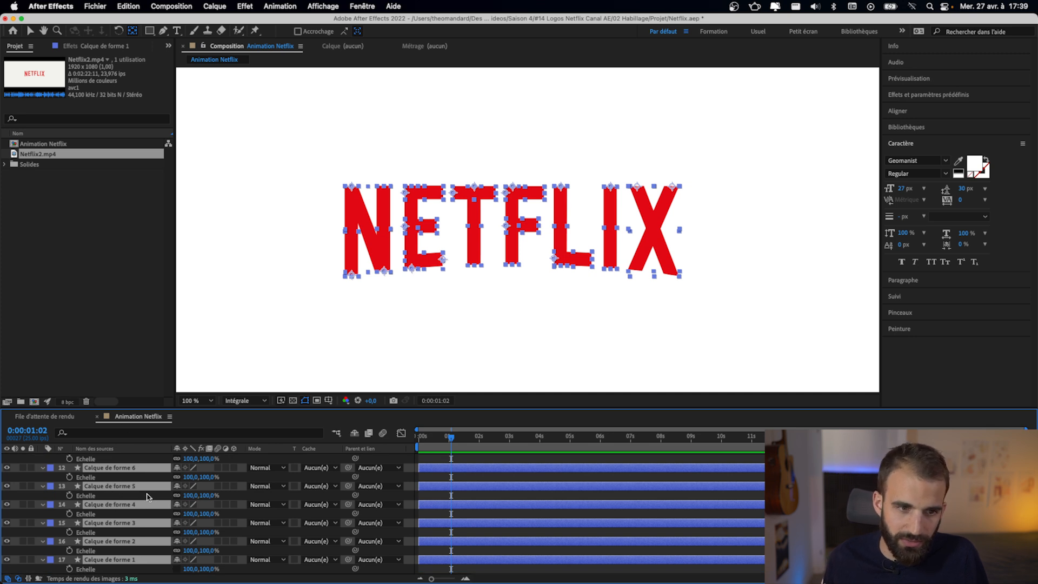
scroll(147, 520, down, 1)
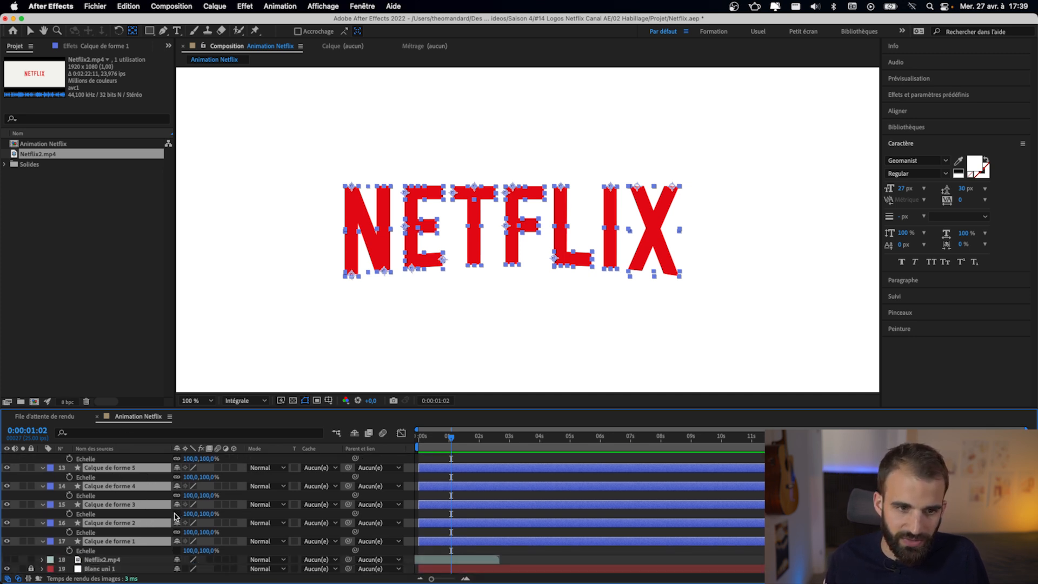
scroll(174, 533, up, 1)
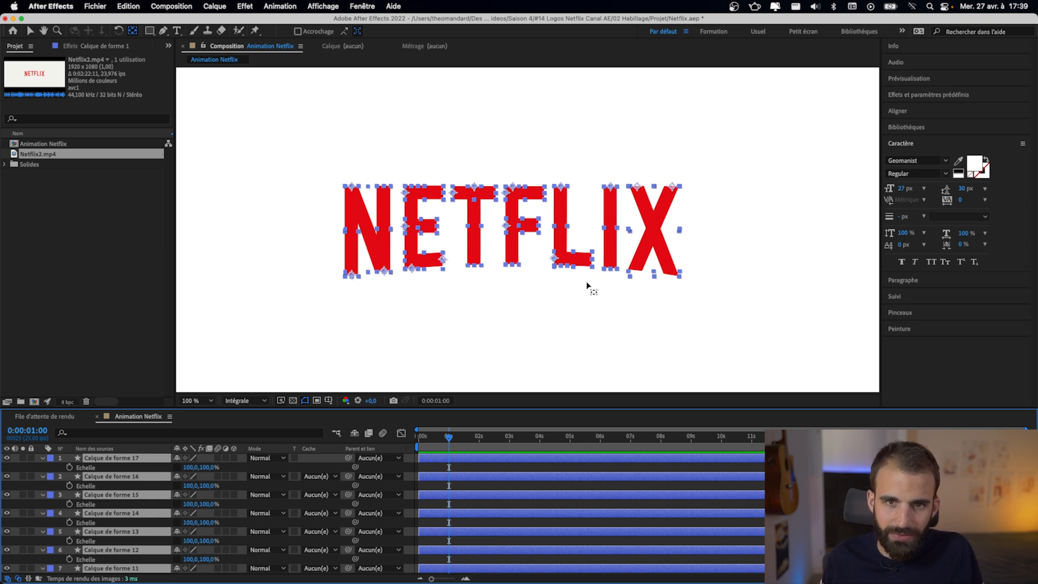
click(69, 467)
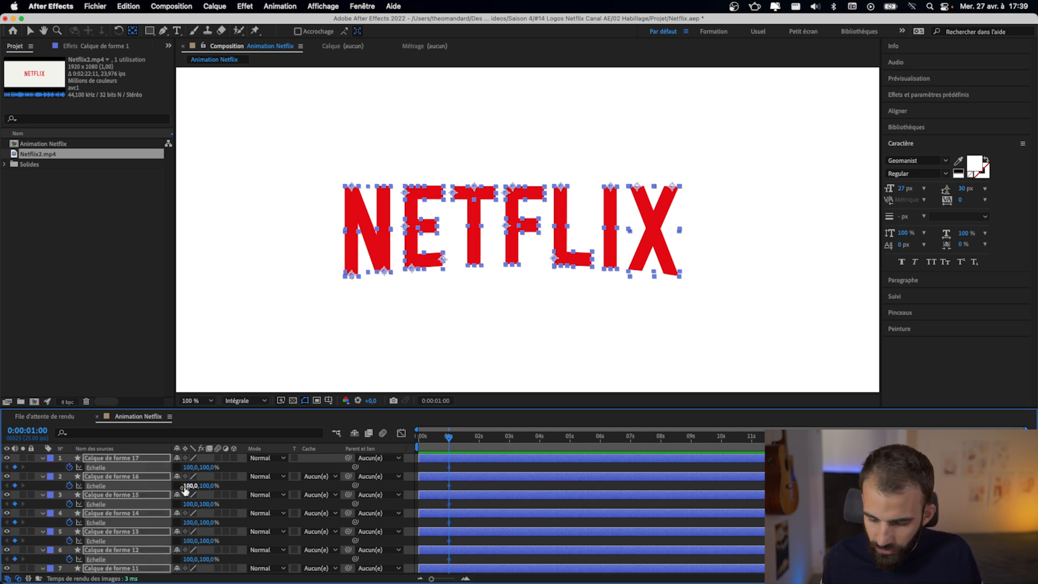
key(shift+Page_Down)
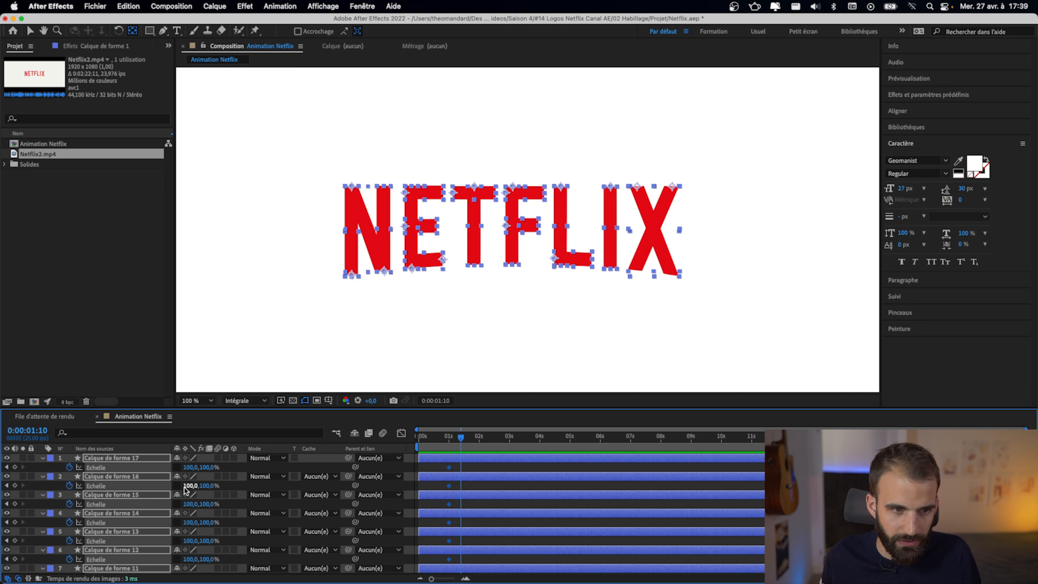
click(15, 468)
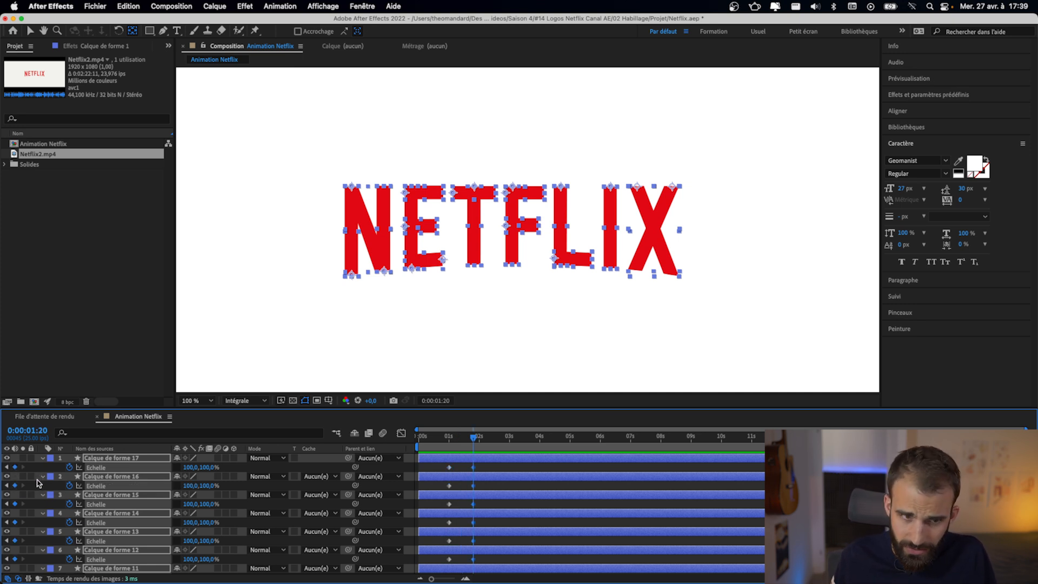
- At the 0:00:01:00 keyframe, set the horizontal scale of all 17 shape layers to 0% with vertical at 100%, and preview the start
click(6, 467)
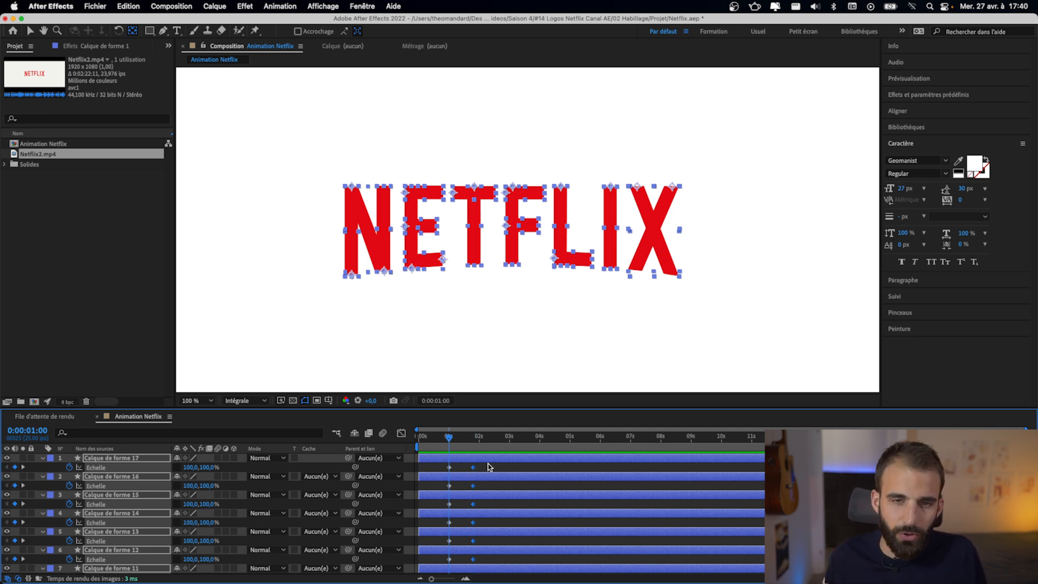
click(190, 467)
text(25)
key(Return)
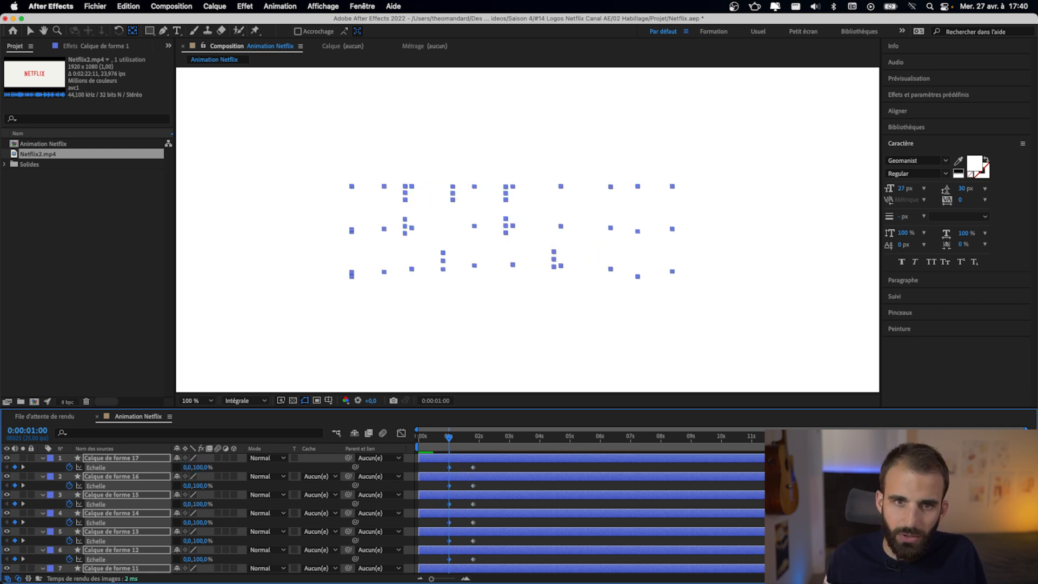
click(457, 444)
mouse_move(457, 445)
mouse_down()
mouse_move(478, 453)
mouse_move(449, 445)
mouse_up()
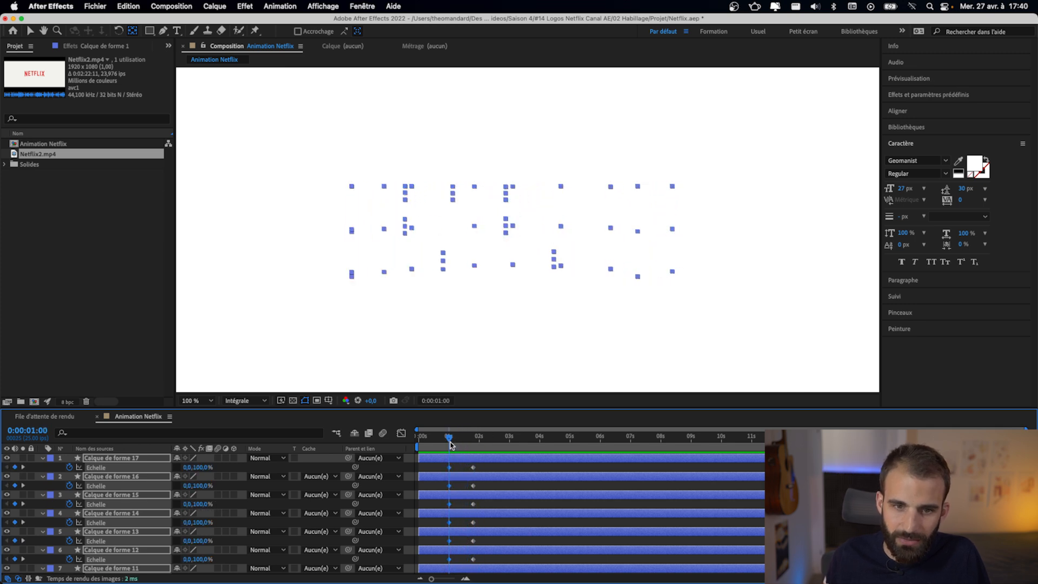
- Undo the 0% horizontal scale applied to all the letter layers and deselect everything
key(super+z)
key(v)
click(377, 249)
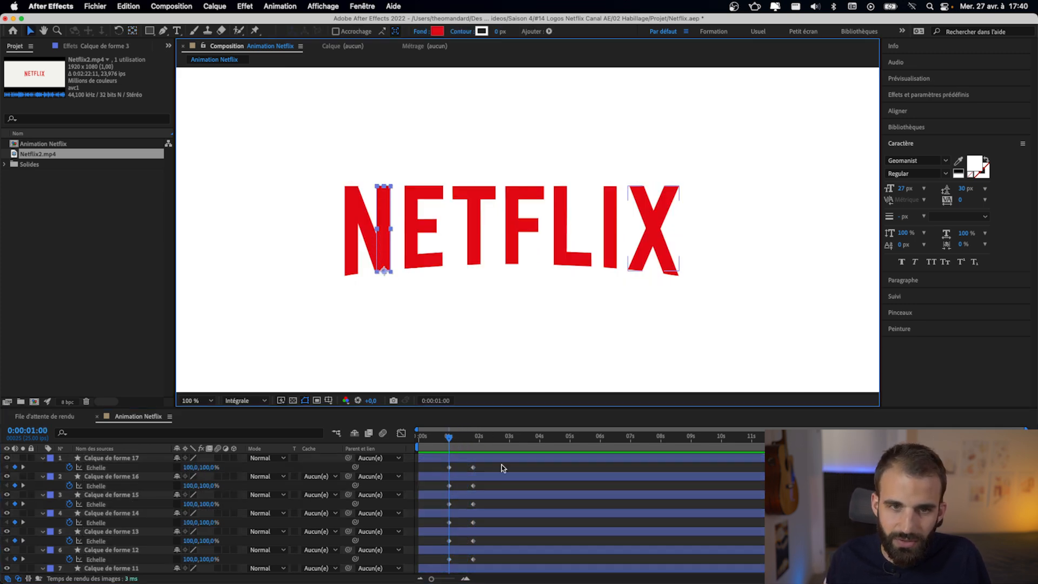
click(489, 453)
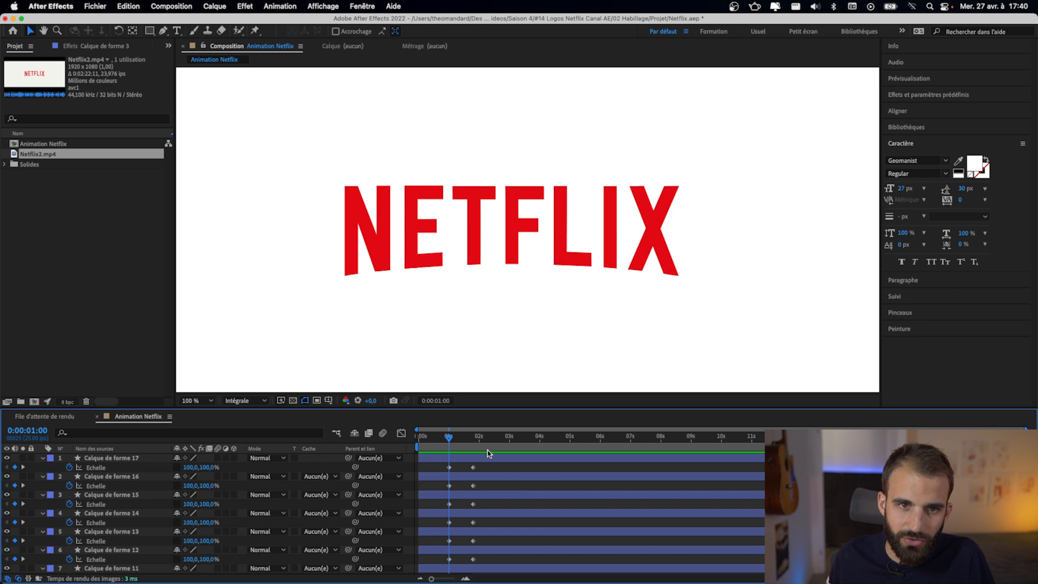
- At the 0:00:01:00 keyframe, set the vertical scale of all upright strokes and both X diagonals to 0% with horizontal at 100%
click(350, 241)
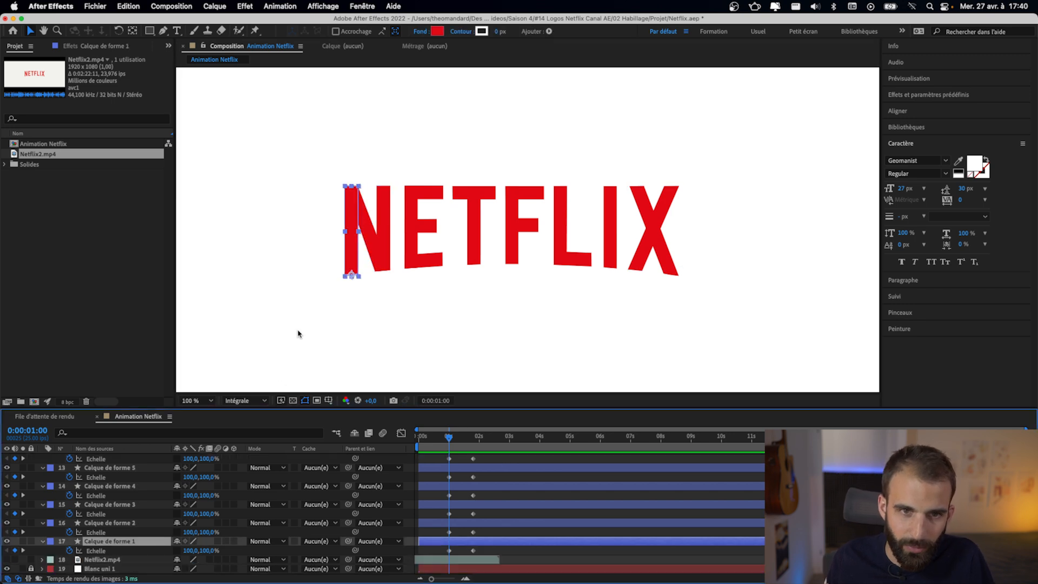
shift+click(385, 204)
shift+click(408, 249)
shift+click(474, 238)
shift+click(508, 247)
shift+click(560, 247)
shift+click(611, 238)
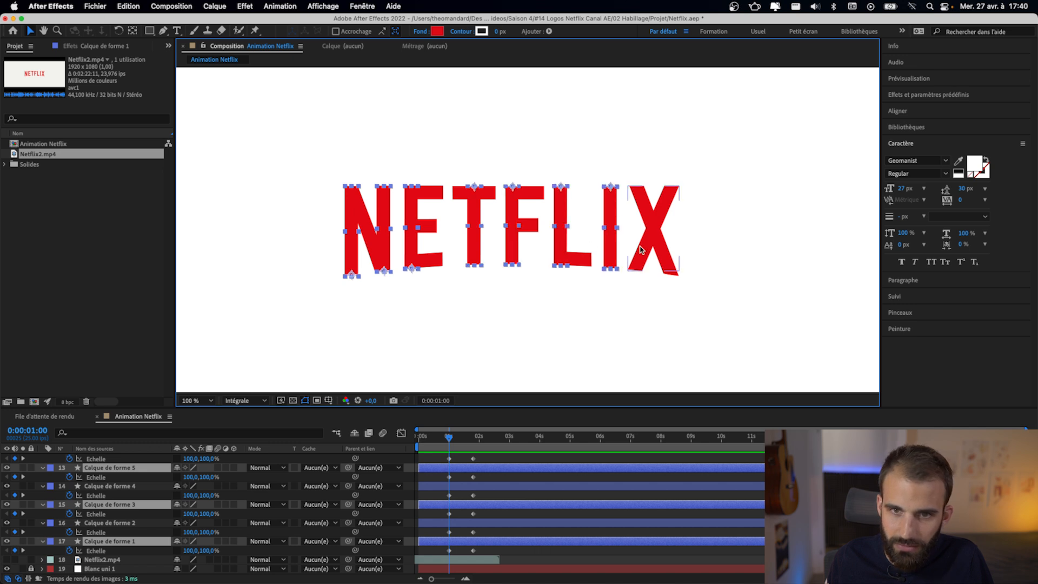
shift+click(640, 250)
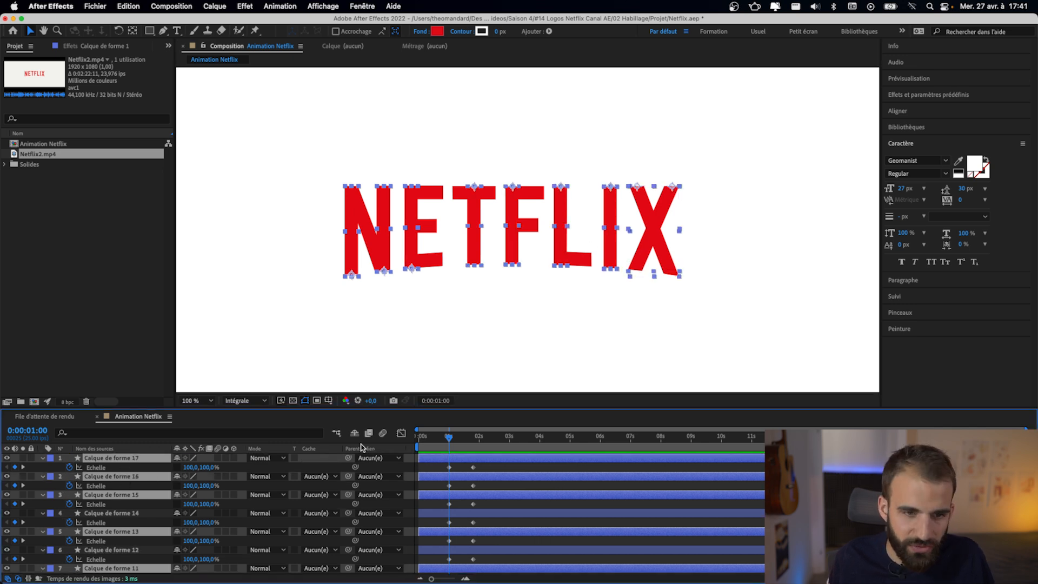
click(211, 467)
key(Return)
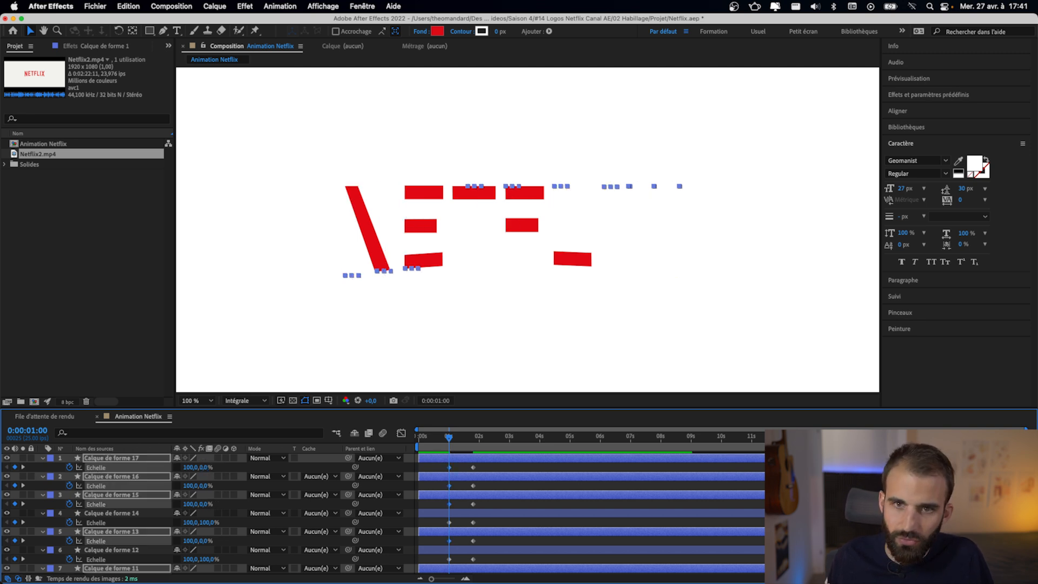
drag(450, 436, 473, 452)
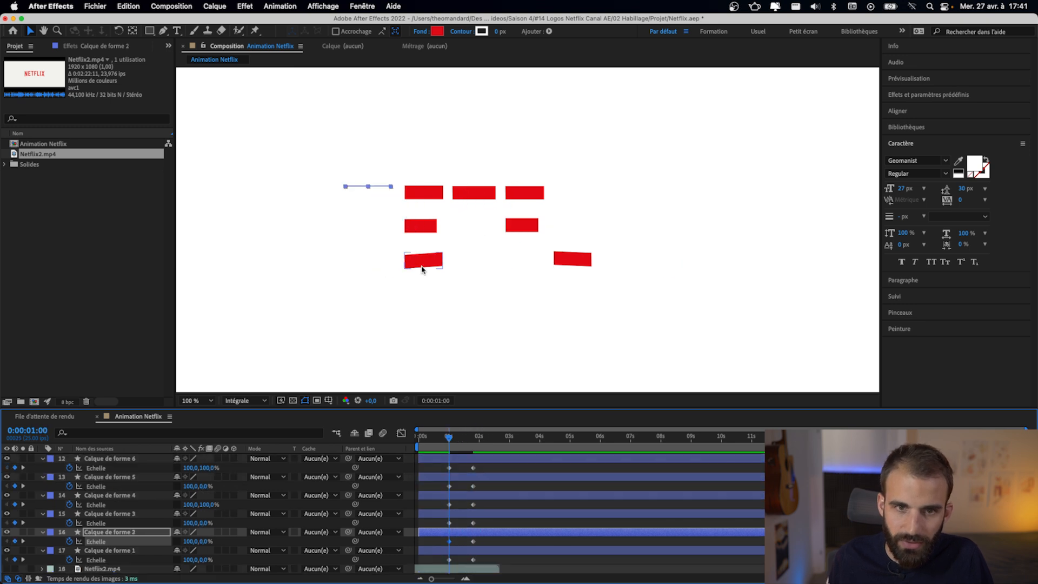
- At 0:00:01:00, set the horizontal scale of the seven horizontal bars in E, T, F and L to 0%, and preview the growth
click(423, 263)
shift+click(423, 225)
shift+click(425, 193)
shift+click(473, 193)
shift+click(526, 193)
shift+click(521, 224)
shift+click(572, 258)
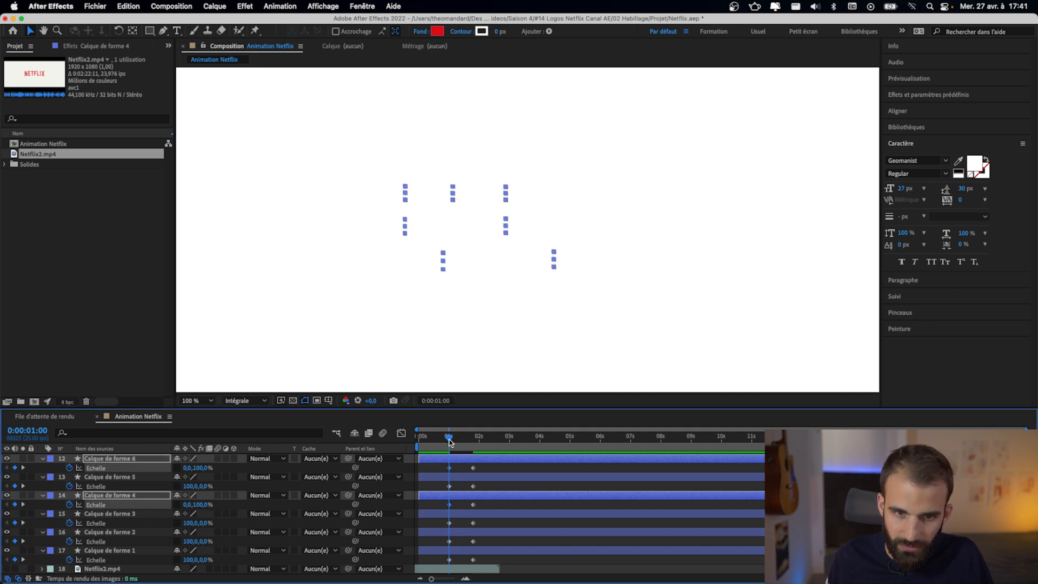
drag(449, 442, 469, 482)
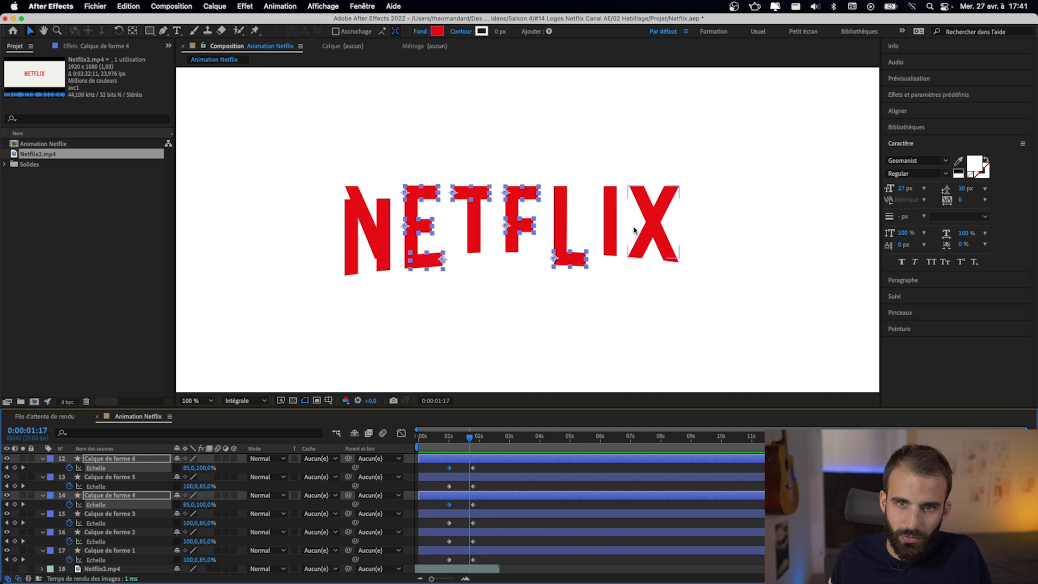
mouse_move(471, 442)
mouse_down()
mouse_move(452, 435)
mouse_move(469, 444)
mouse_up()
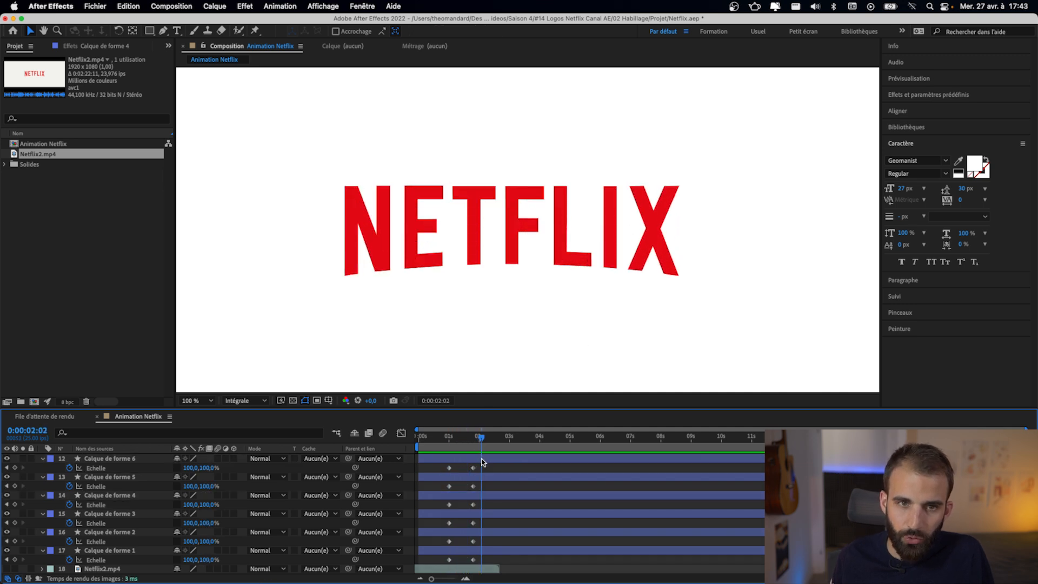
drag(481, 460, 474, 466)
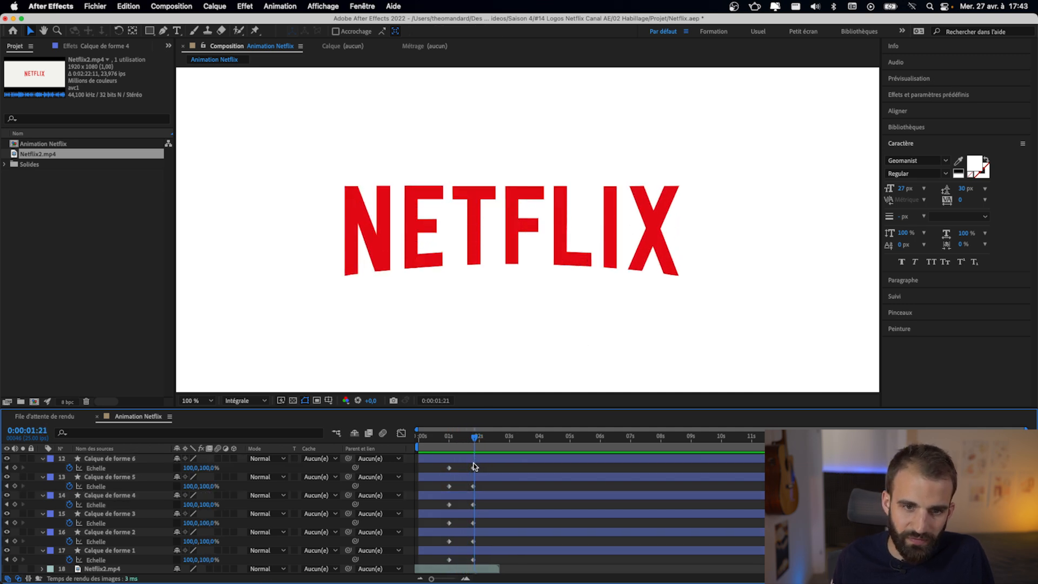
key(space)
key(space)
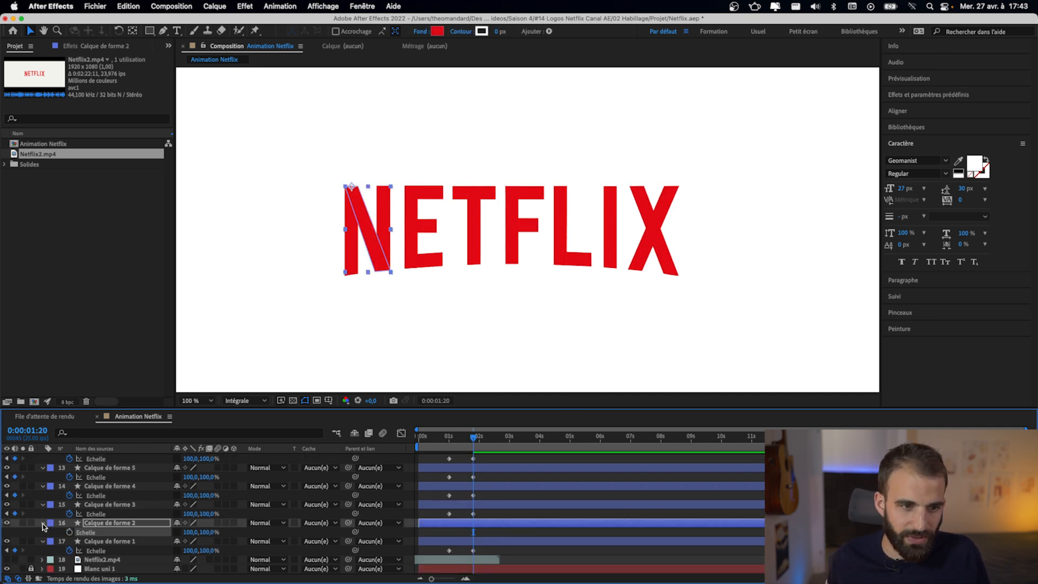
- Add Path keyframes at 0:00:01:20 and 0:00:01:00 to the N's diagonal stroke in place of its scale animation
click(42, 523)
click(43, 532)
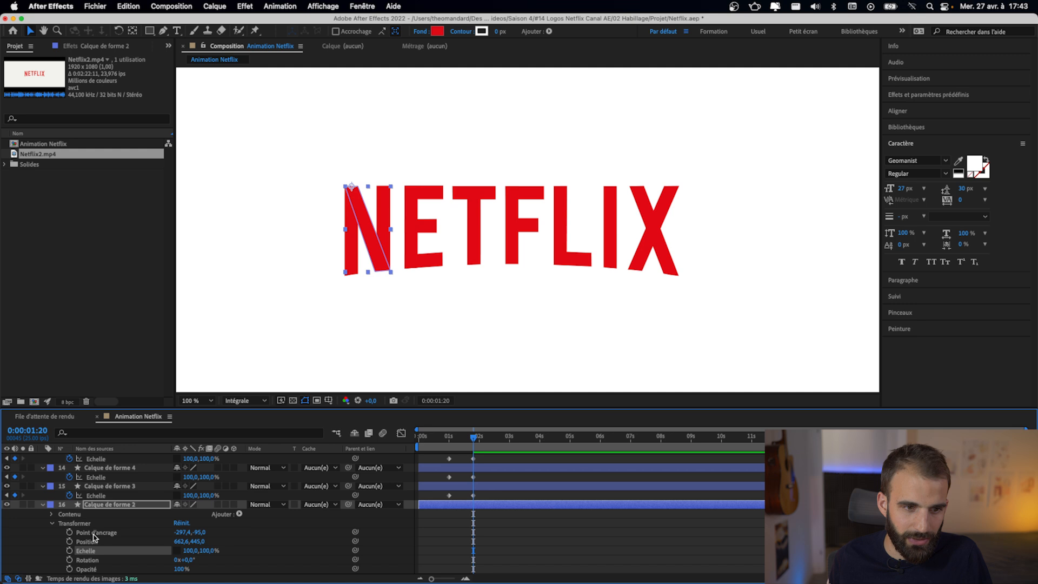
click(51, 514)
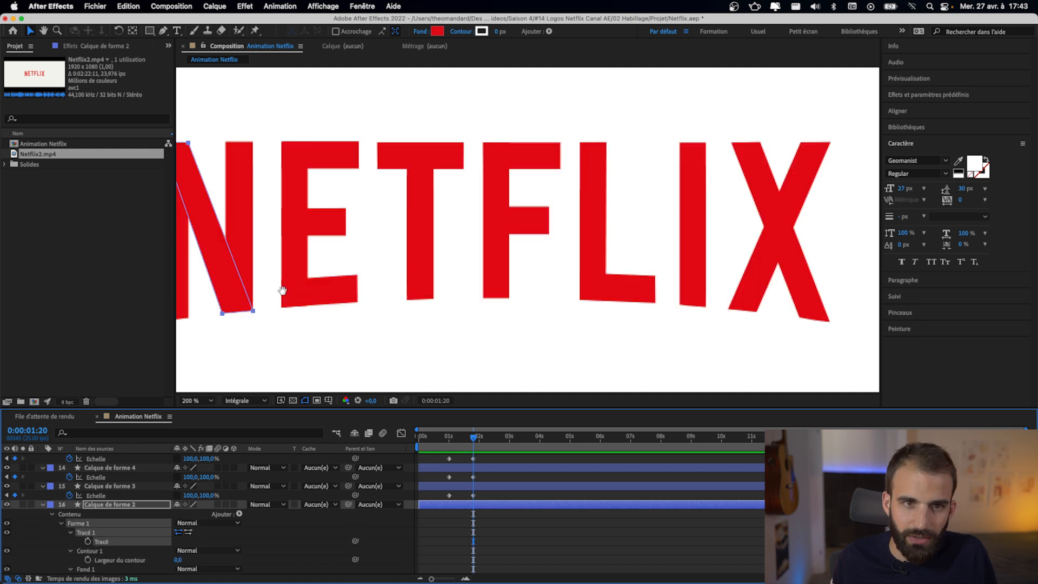
drag(278, 290, 456, 273)
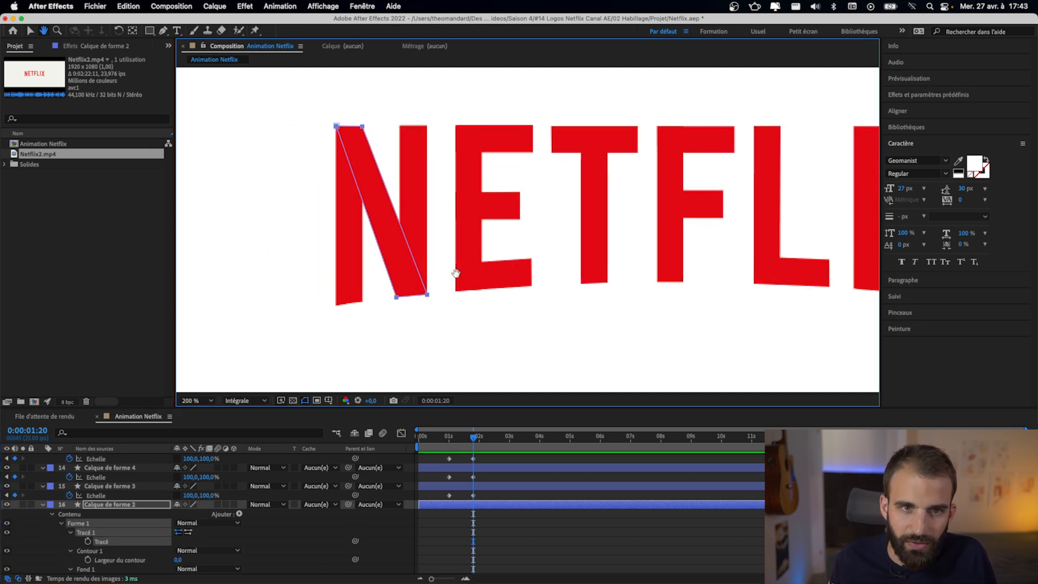
scroll(118, 542, down, 1)
click(87, 532)
drag(477, 439, 449, 438)
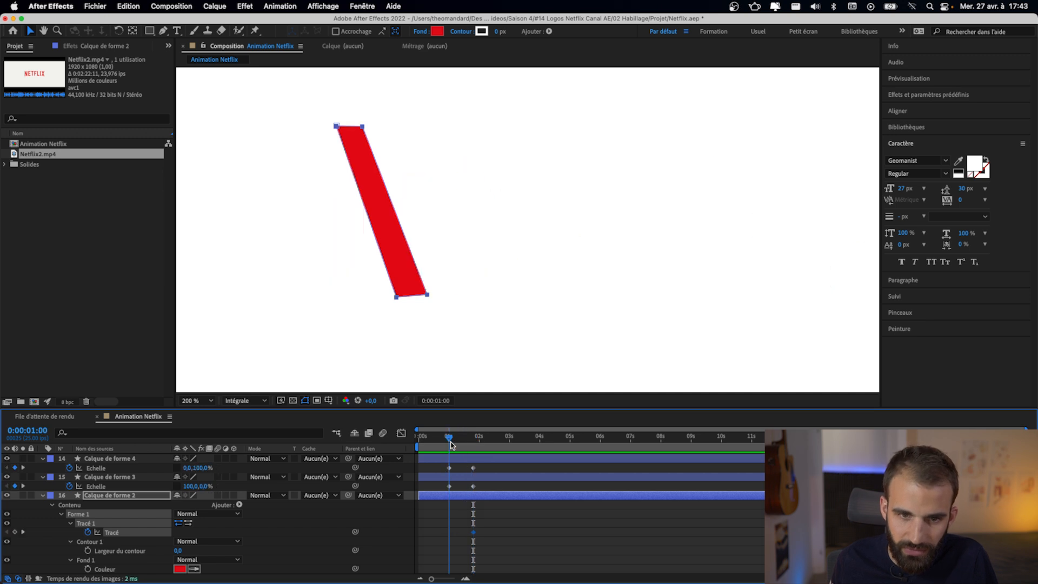
click(15, 532)
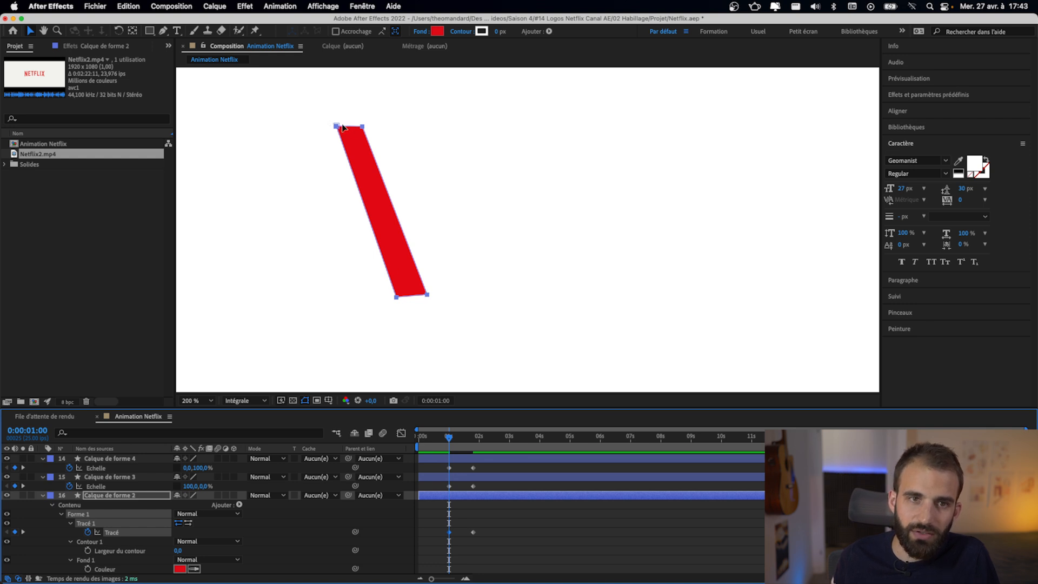
- At 0:00:01:00, collapse the two bottom points of the N's diagonal onto its top edge
key(g)
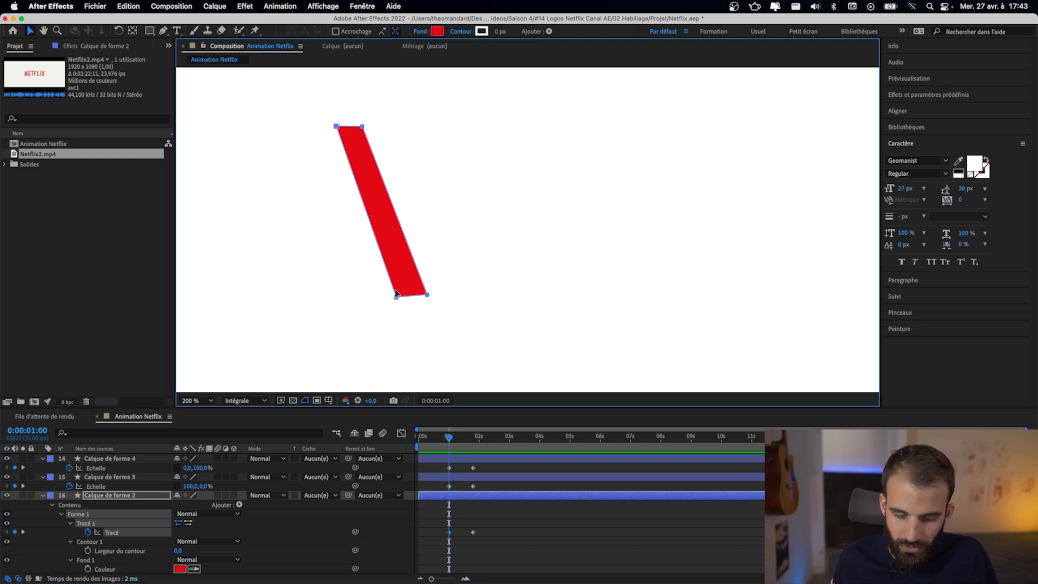
drag(397, 297, 364, 190)
key(super+z)
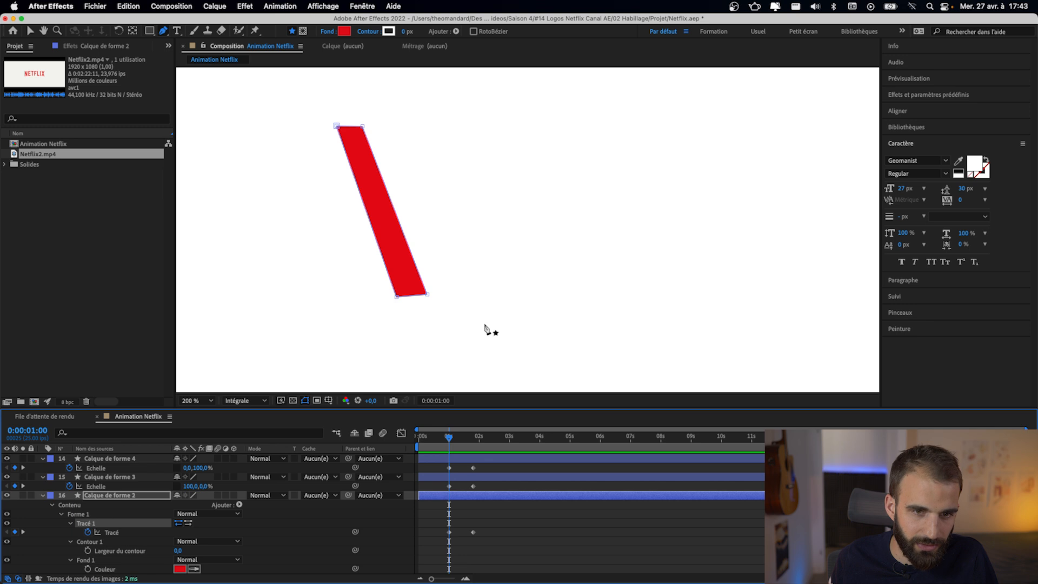
drag(396, 297, 342, 142)
drag(427, 295, 361, 132)
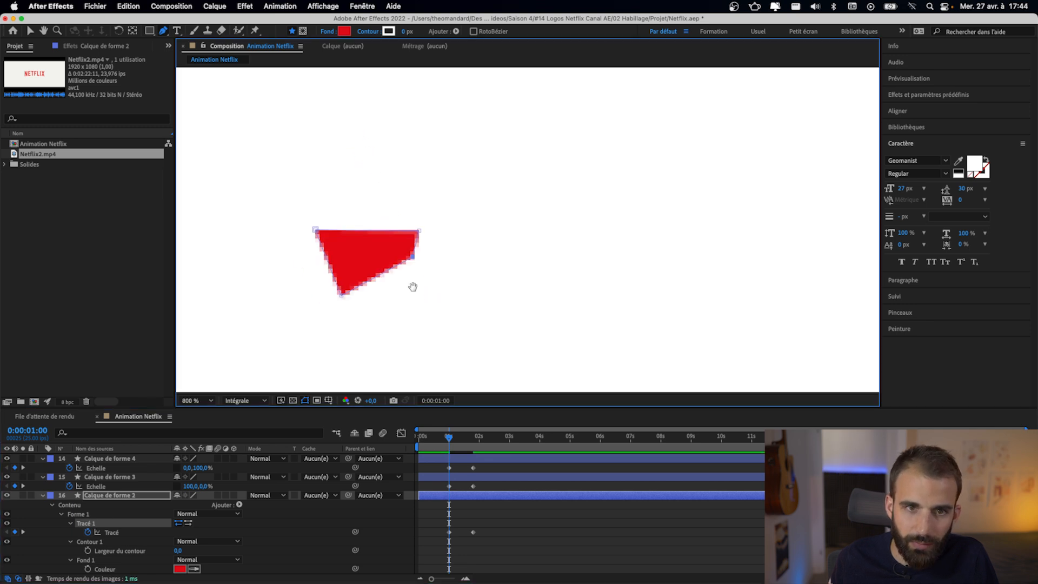
drag(413, 287, 521, 293)
drag(449, 300, 424, 235)
drag(522, 262, 528, 236)
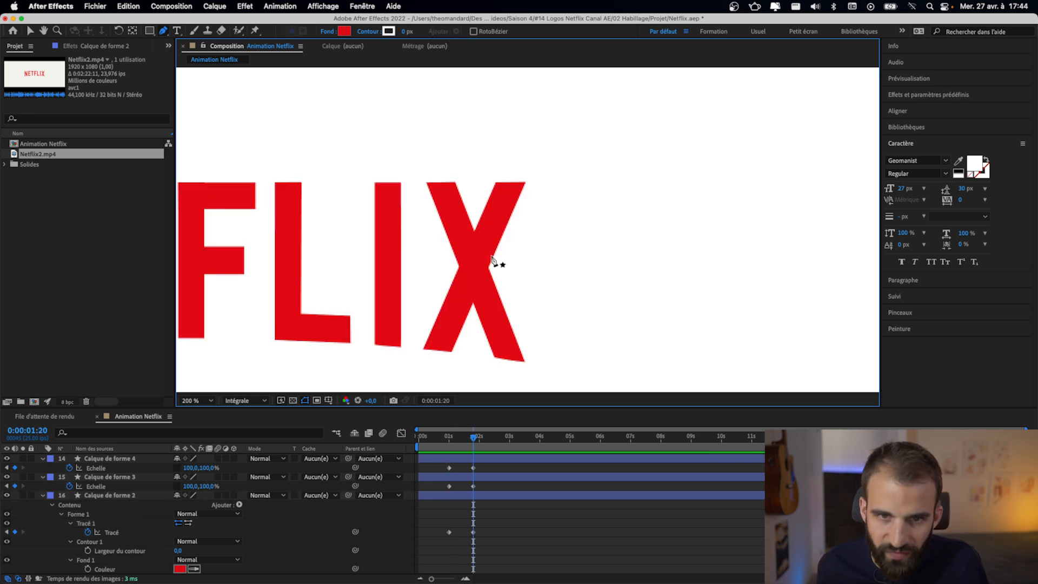
- Add a Path keyframe at 0:00:01:20 to the X's rising diagonal and go to 0:00:01:00
key(u)
key(u)
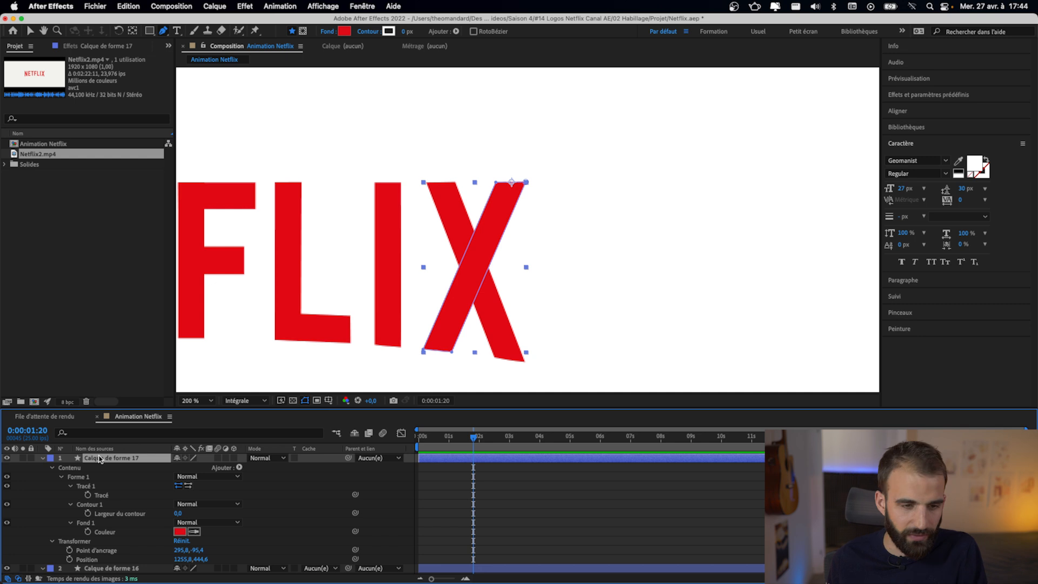
click(88, 494)
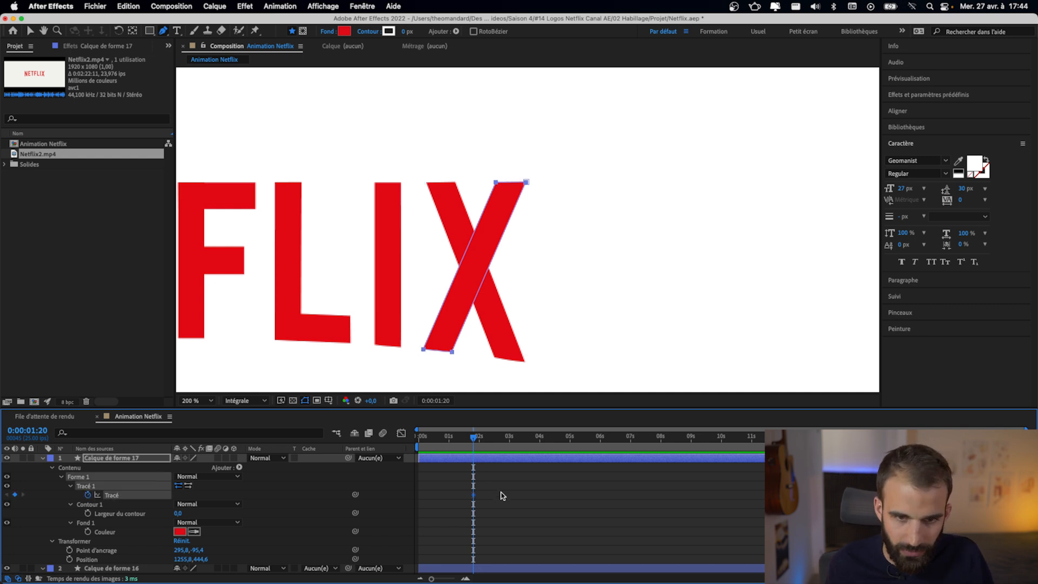
scroll(502, 495, down, 2)
drag(471, 440, 449, 442)
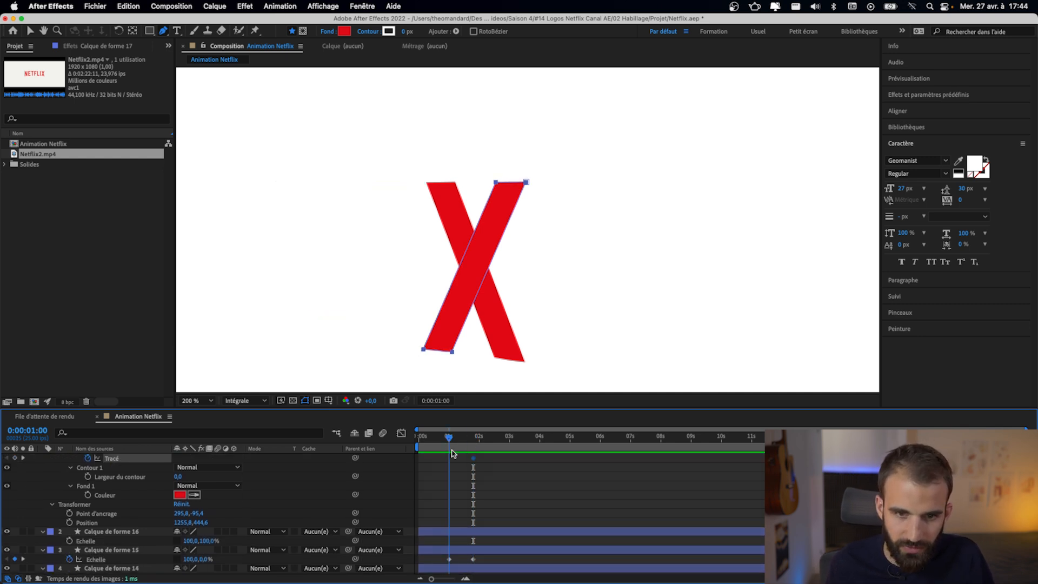
- Collapse the bottom points of the X's rising diagonal onto its top edge at 0:00:01:00, and check the neighbouring frames
mouse_move(452, 351)
mouse_down()
mouse_move(496, 226)
mouse_move(519, 198)
mouse_up()
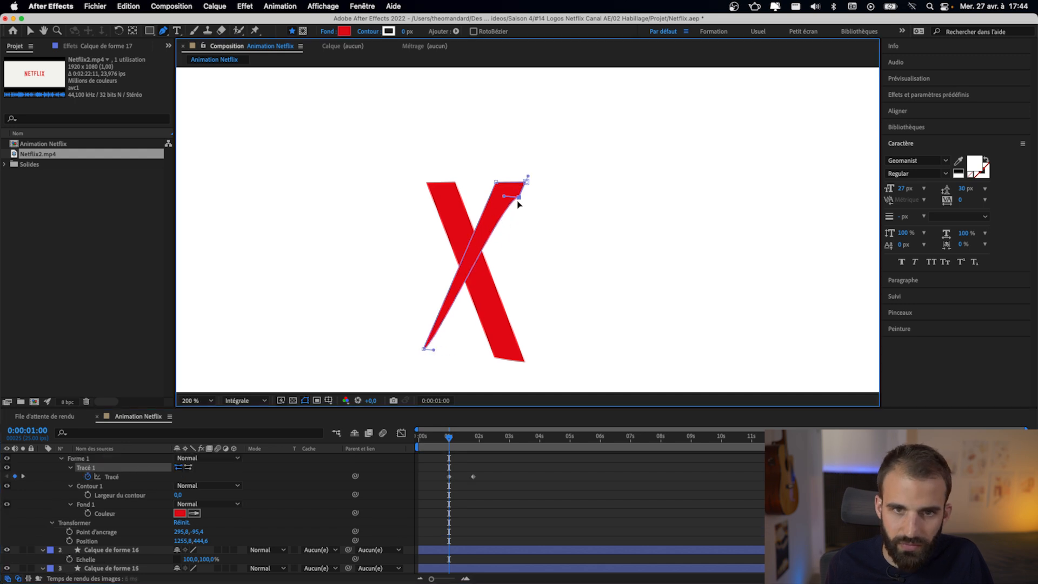
drag(424, 349, 489, 175)
scroll(488, 175, up, 3)
drag(498, 283, 524, 222)
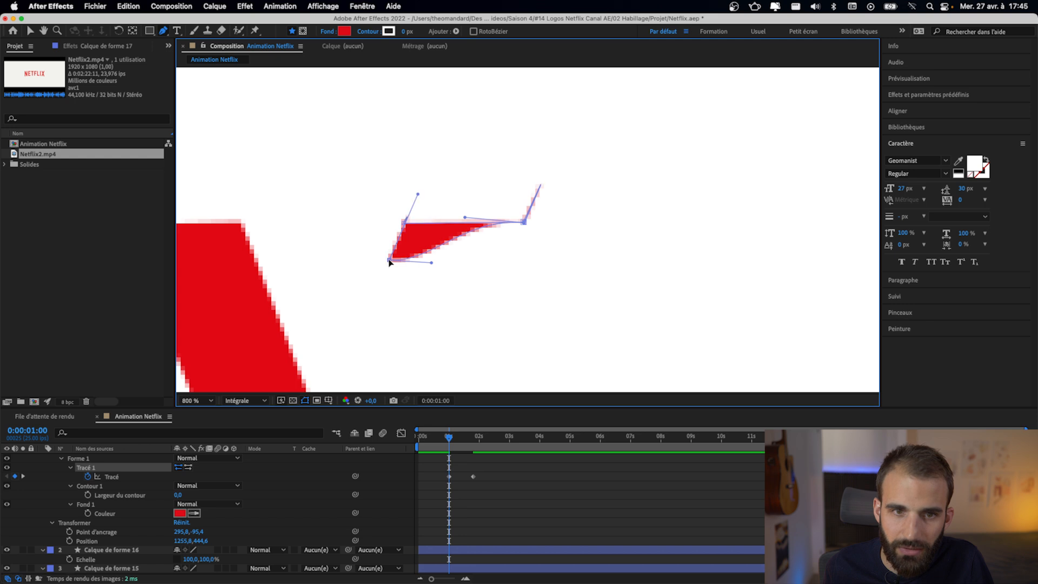
drag(389, 261, 405, 225)
key(comma)
key(period)
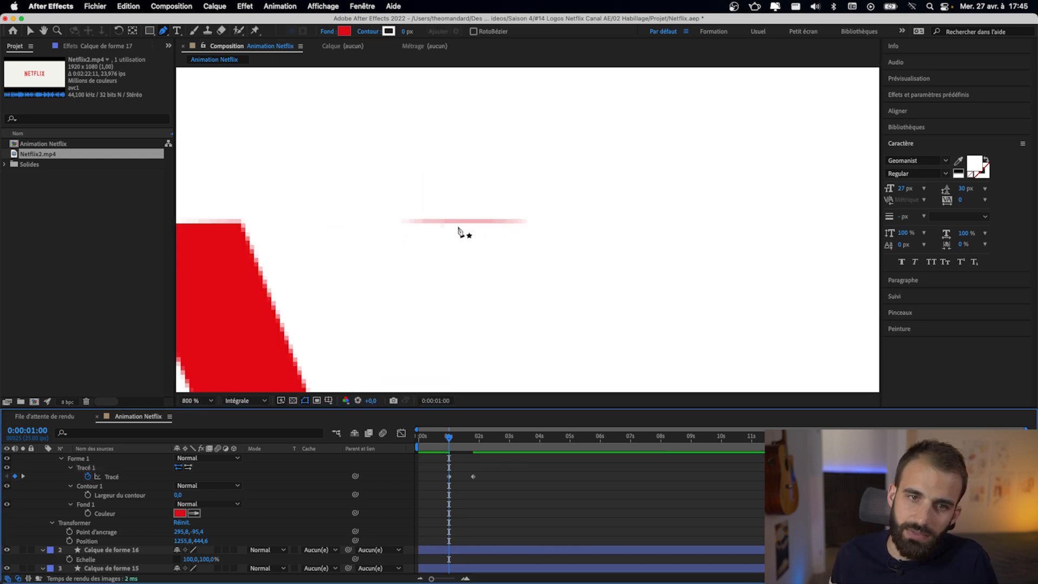
key(period)
key(comma)
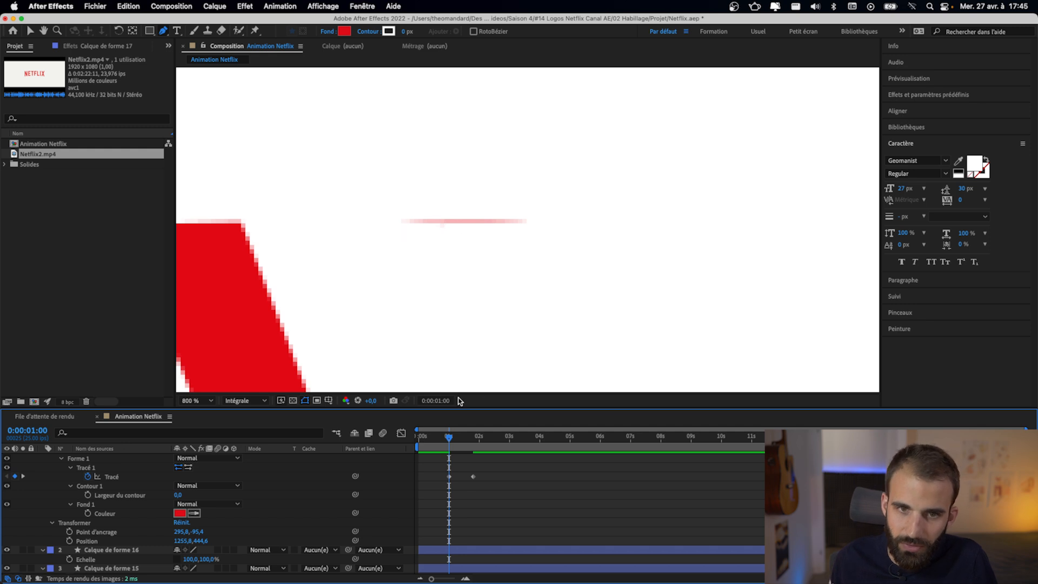
key(Page_Down)
key(Page_Up)
key(comma)
key(comma)
scroll(468, 525, down, 2)
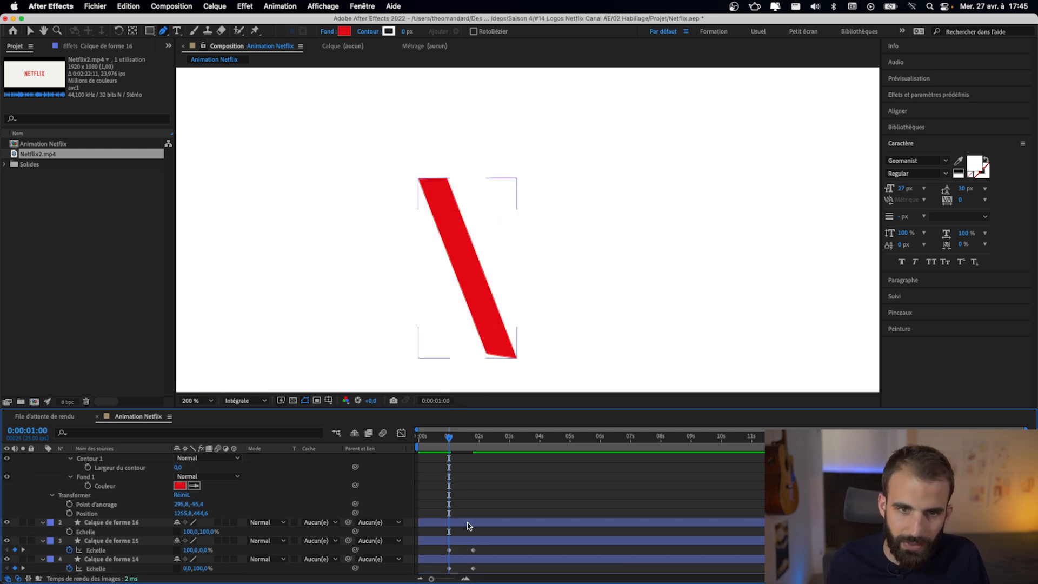
- Animate the path of the X's falling diagonal the same way, collapsed onto its top edge at first, and preview it
click(468, 522)
key(u)
key(u)
scroll(469, 495, down, 1)
drag(381, 302, 364, 276)
drag(454, 441, 480, 466)
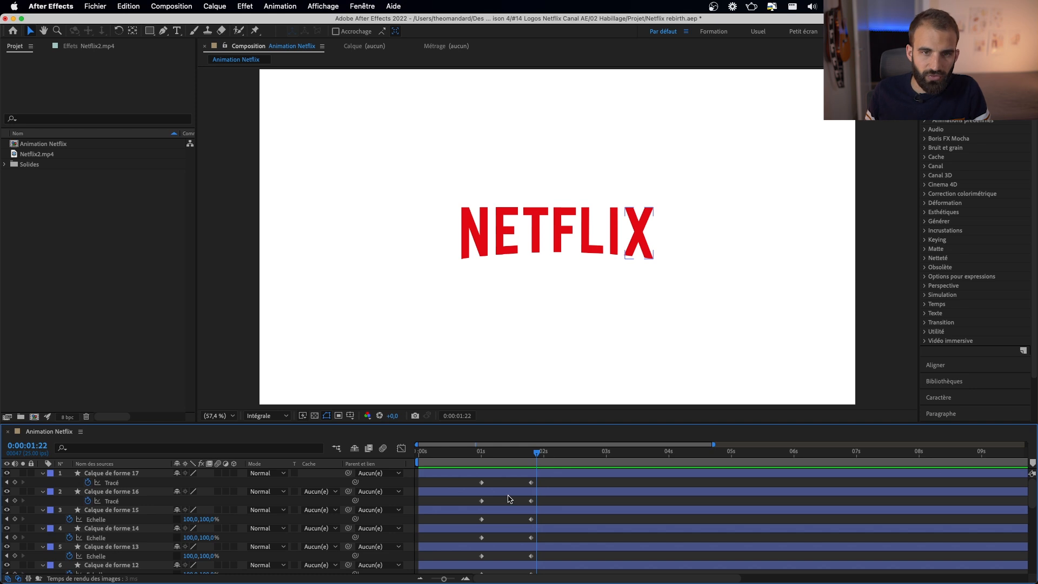
- Apply Easy Ease to all Scale and Path keyframes of the 17 shape layers
key(grave)
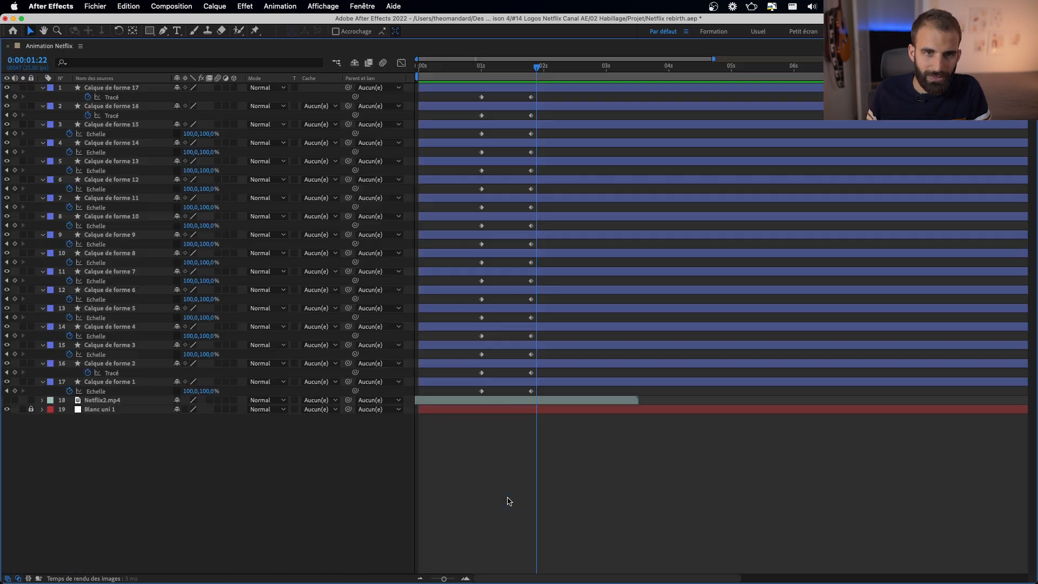
drag(471, 95, 544, 399)
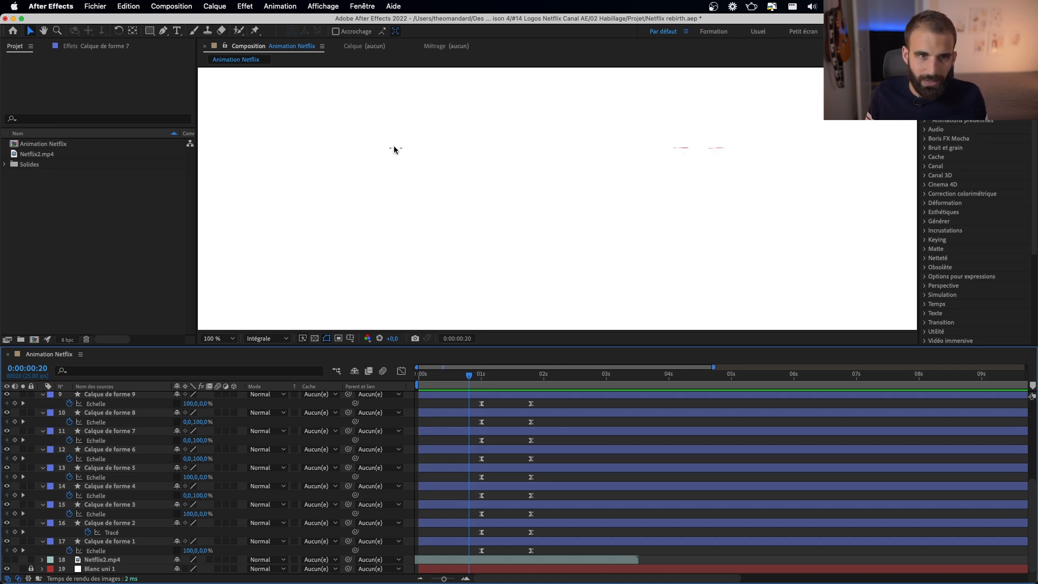
- Trim the start of all 17 shape layers to 0:00:01:01
drag(432, 381, 476, 390)
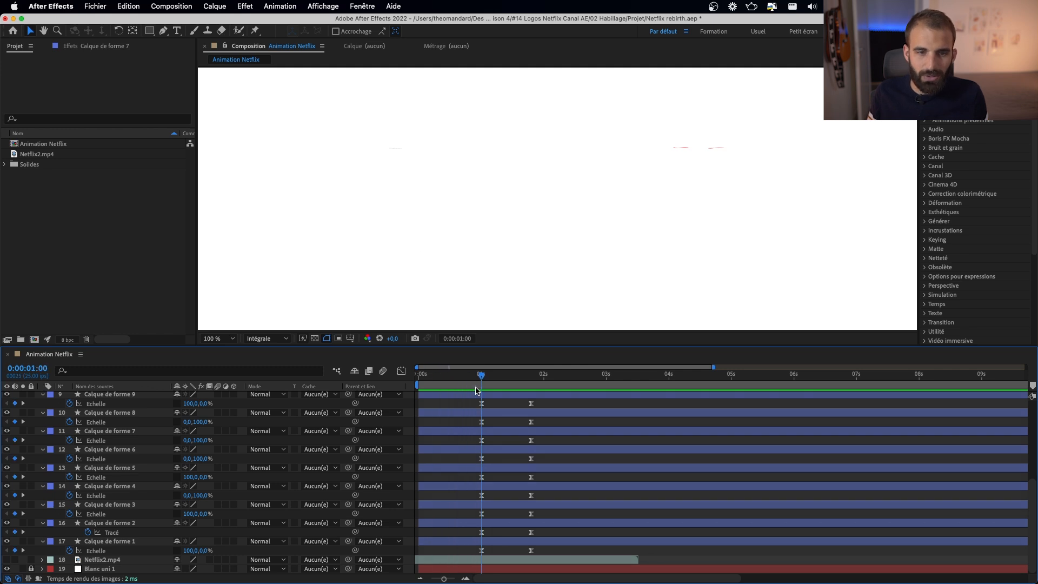
key(Page_Down)
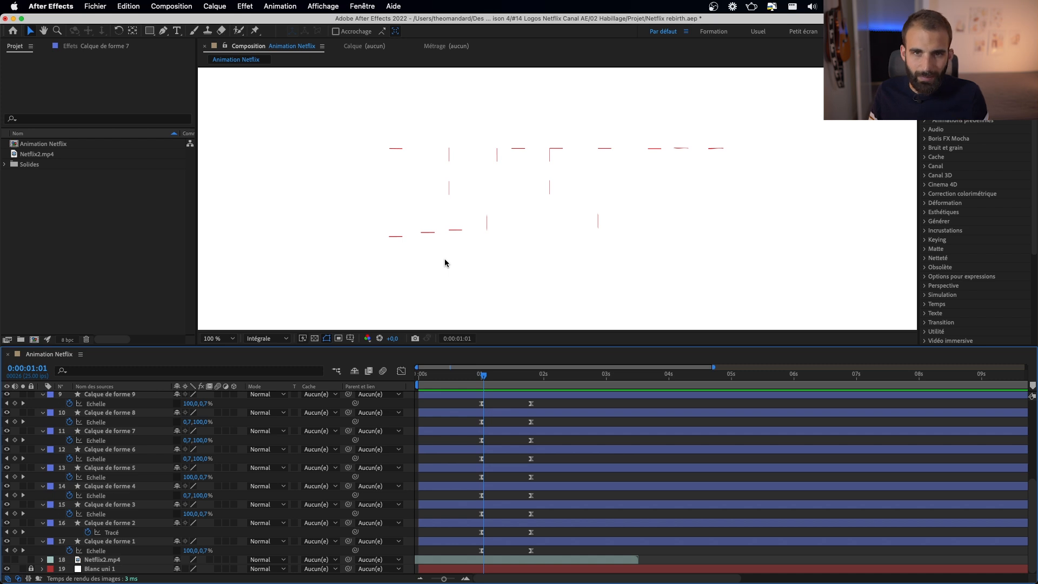
scroll(495, 394, up, 5)
click(494, 395)
scroll(515, 493, down, 5)
shift+click(511, 541)
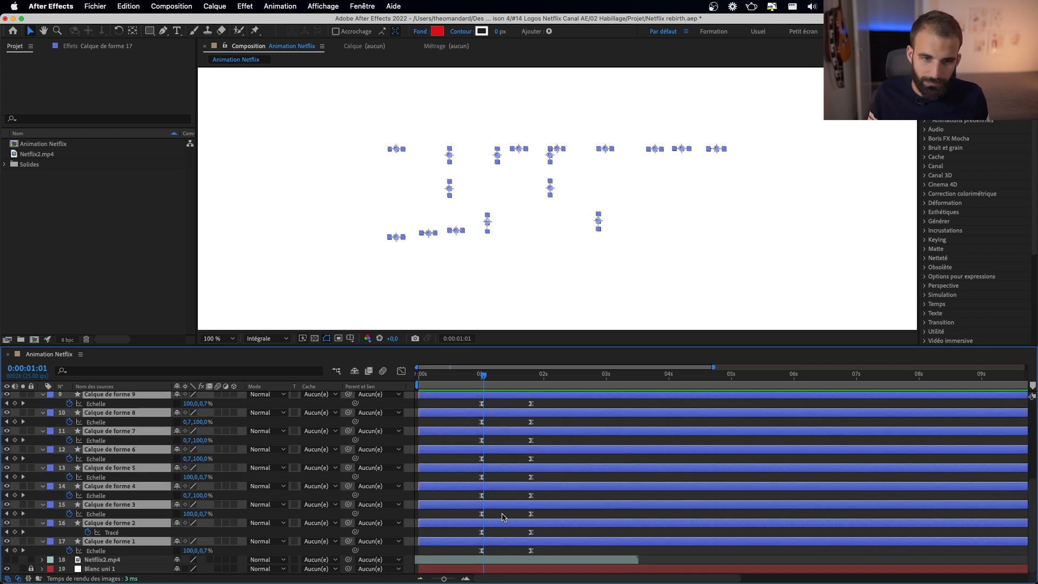
key(alt+bracketleft)
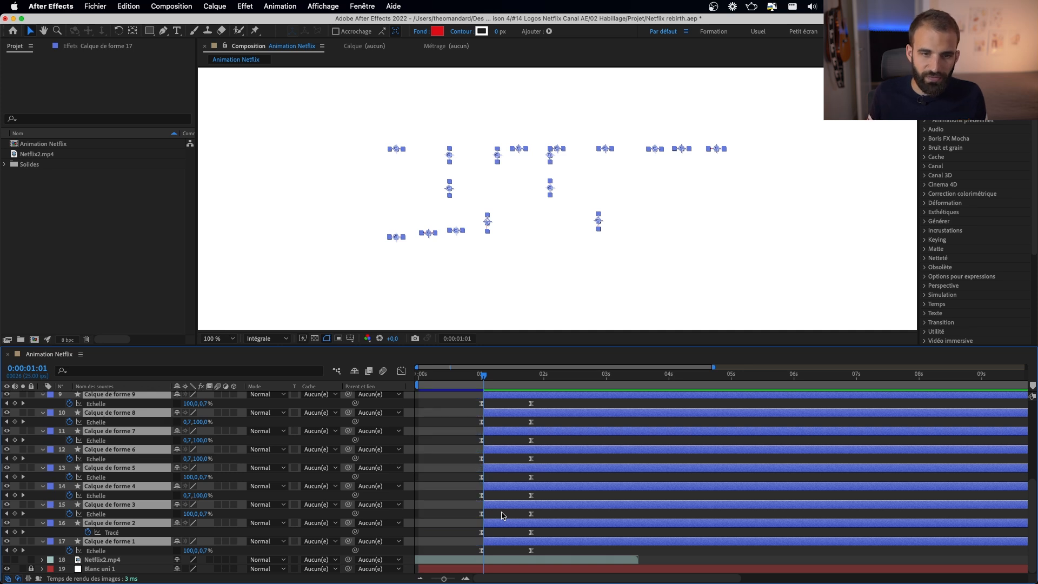
- Check the frames before the trimmed layer starts, and scrub through the logo's growth up to 0:00:01:21
click(496, 407)
key(Page_Up)
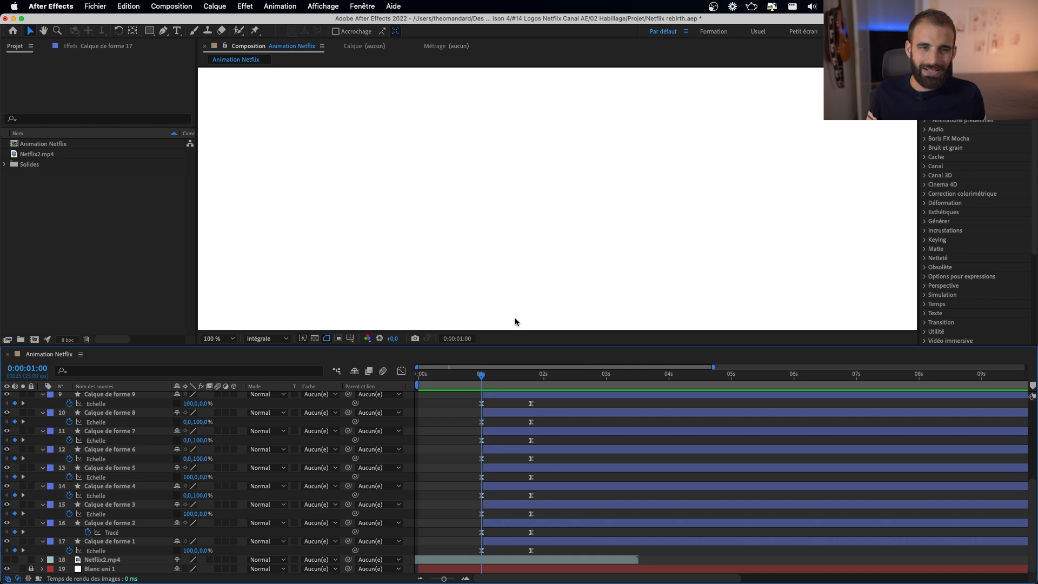
key(Page_Up)
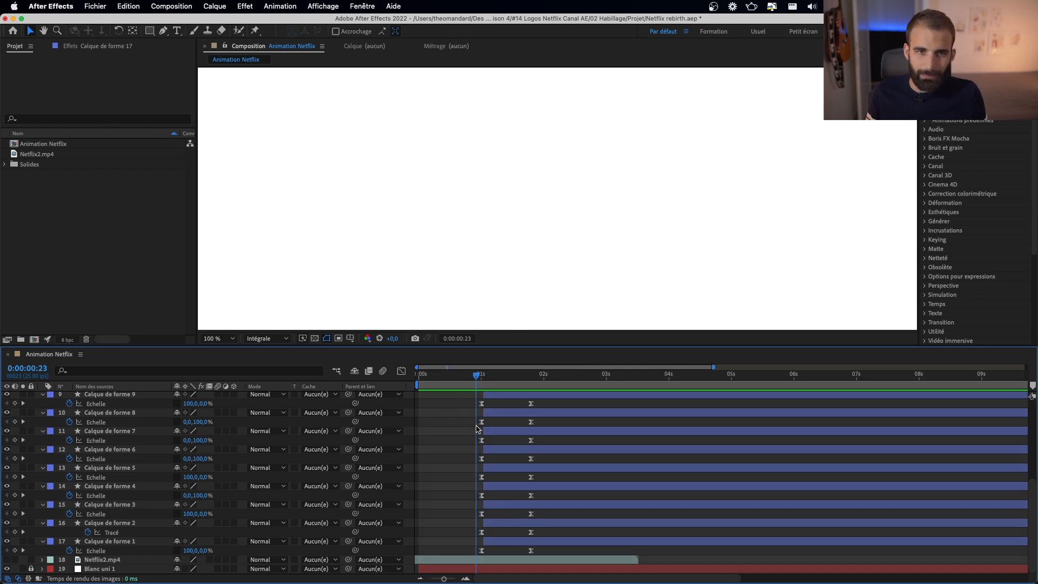
drag(478, 428, 534, 431)
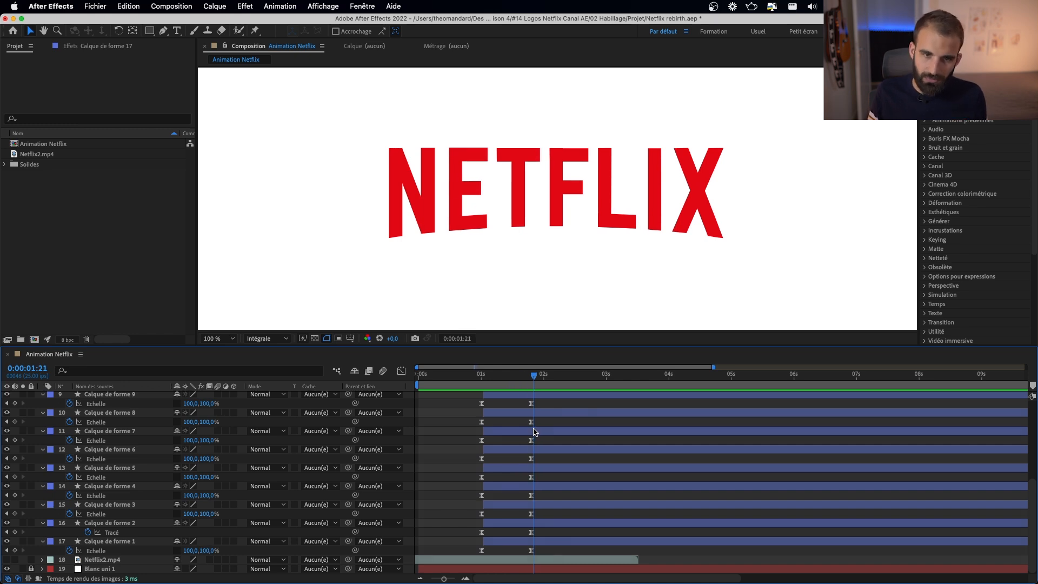
- Solo the Netflix2.mp4 reference layer and shift the N's left stroke earlier so it is fully grown at the composition start
click(7, 560)
drag(503, 383, 534, 437)
click(22, 559)
drag(464, 375, 426, 411)
key(comma)
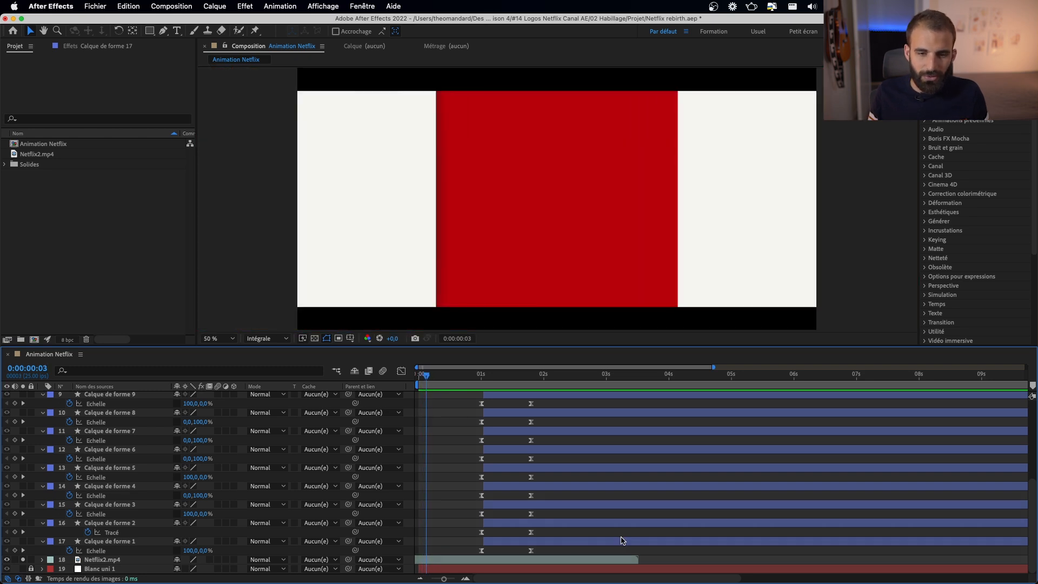
drag(670, 545, 553, 546)
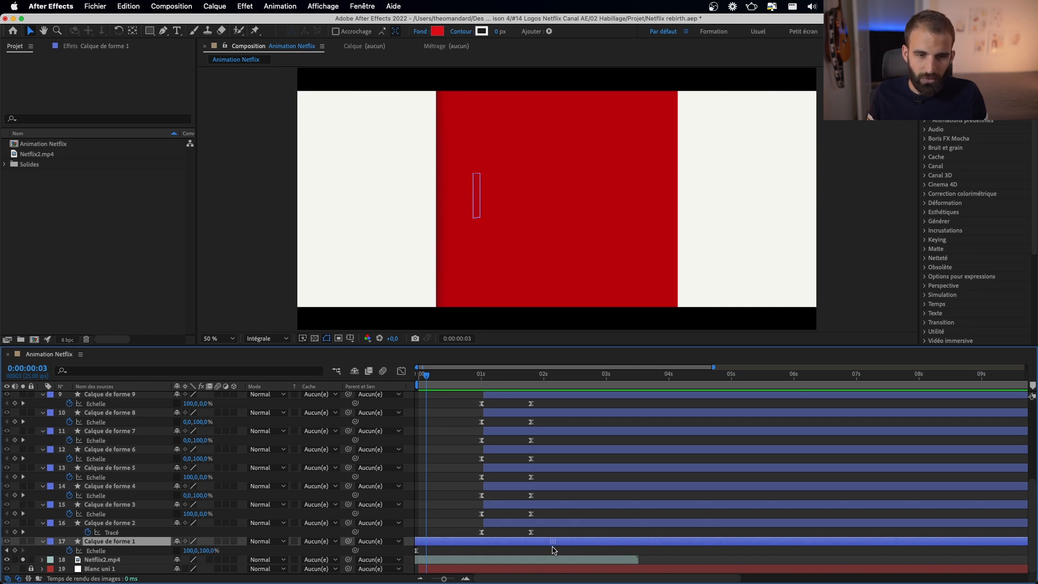
- Shift the N's diagonal to start at 0:00:00:05 and move its final Path keyframe to 0:00:00:11
click(433, 374)
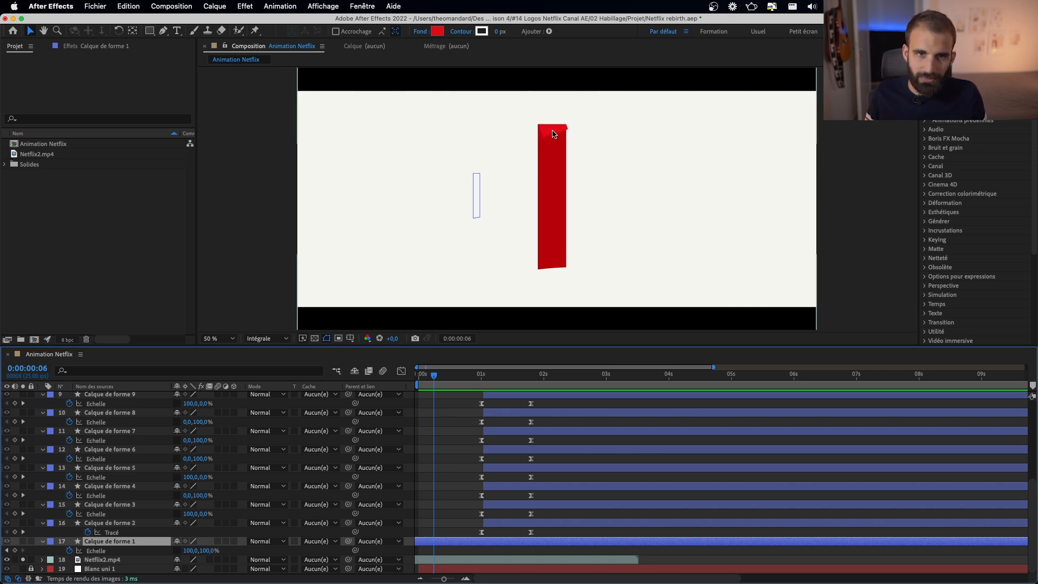
key(Page_Up)
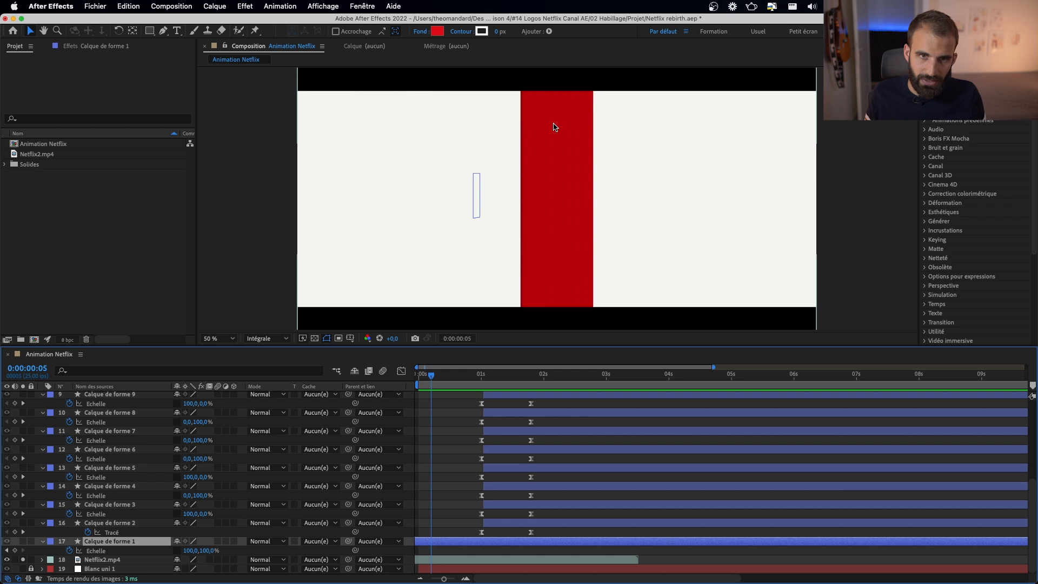
drag(510, 525, 458, 525)
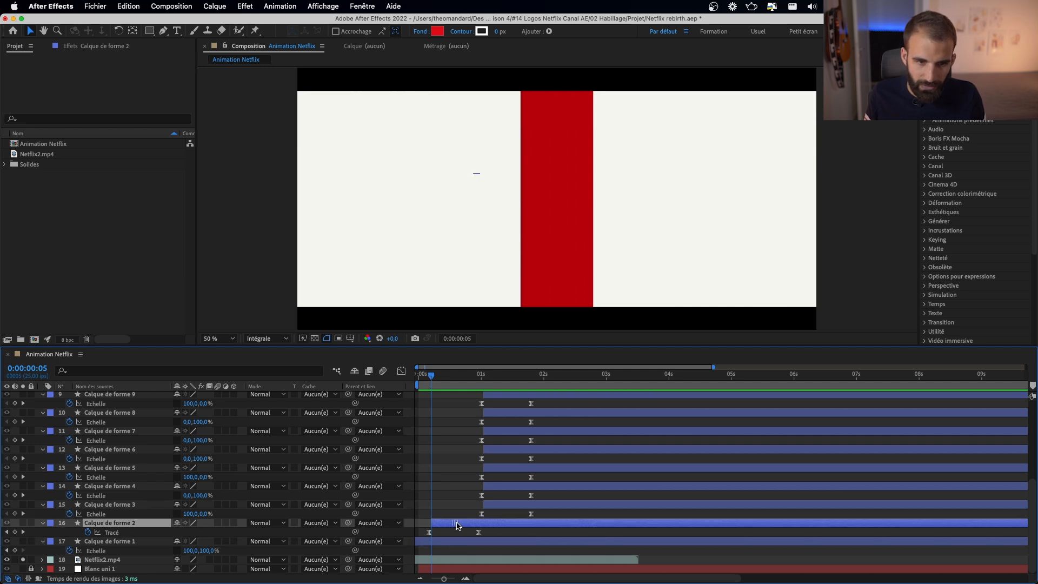
key(space)
key(space)
key(Page_Up)
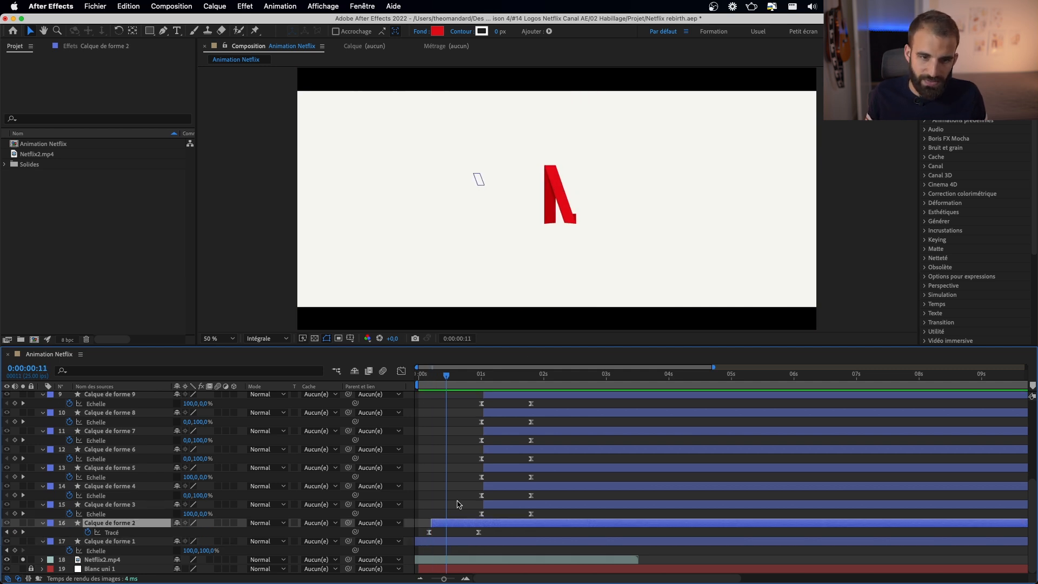
drag(478, 532, 448, 534)
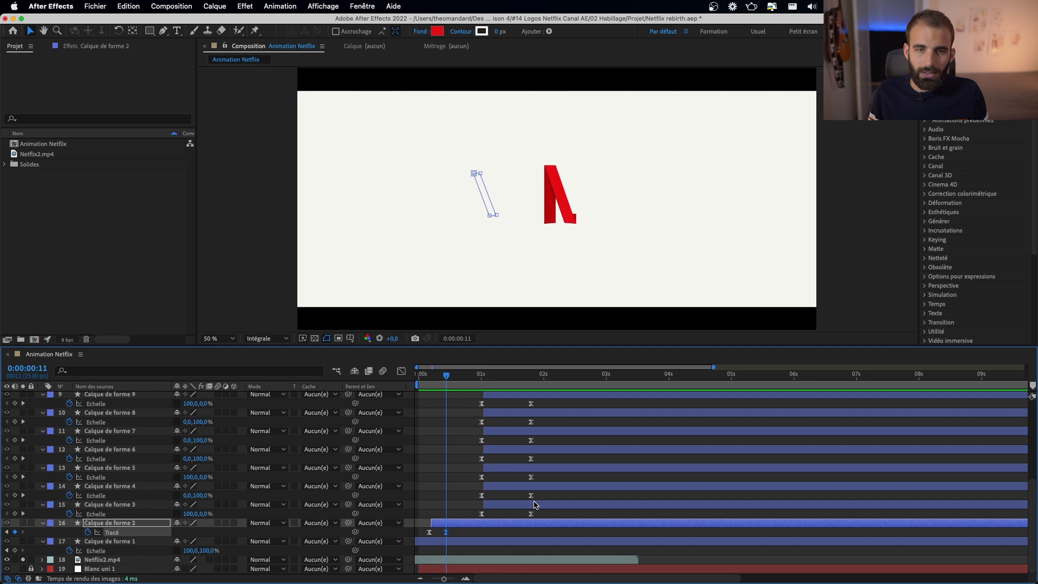
- Shift the N's right stroke so its growth starts at 0:00:00:10, with its last Scale keyframe at 0:00:00:18
key(Page_Up)
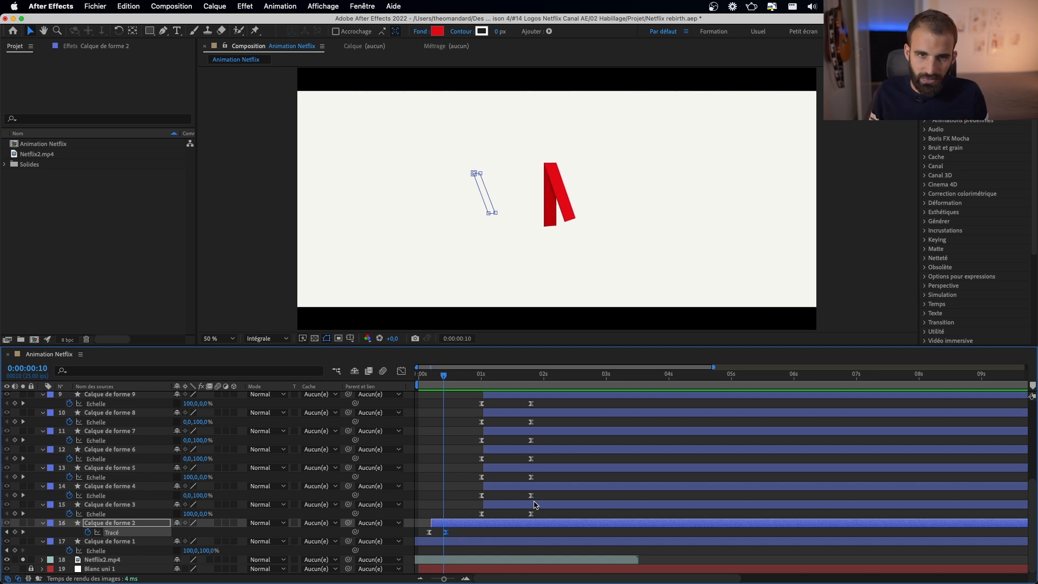
drag(509, 508, 464, 515)
key(space)
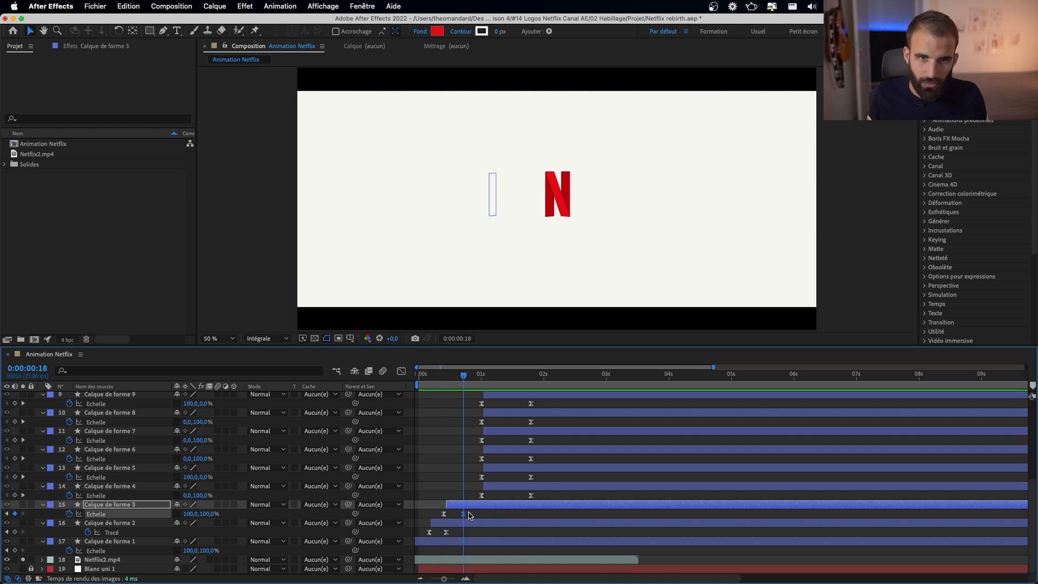
- Solo the N's three strokes together with the reference video and play the letter's animation
key(space)
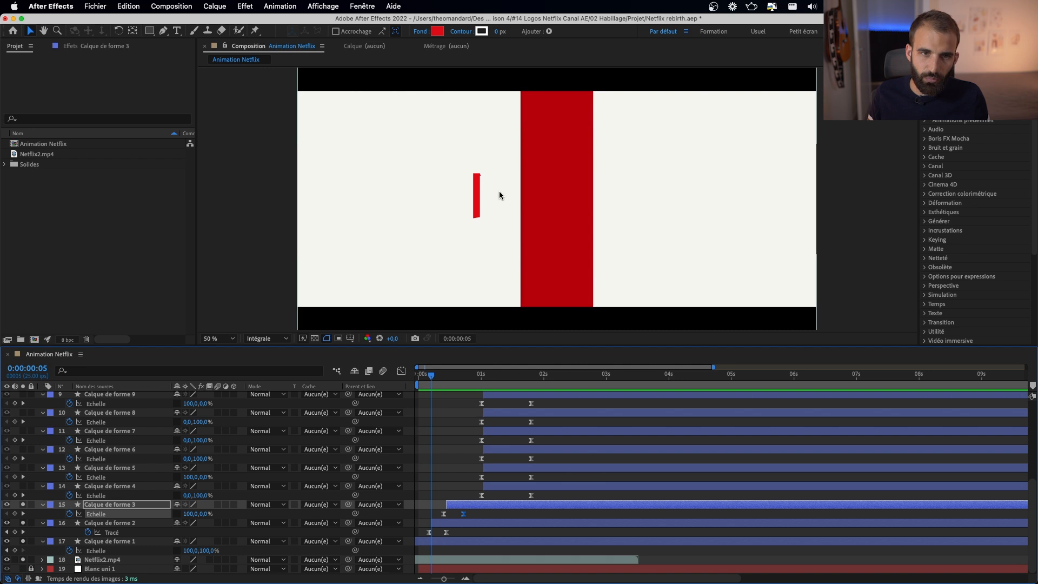
key(space)
drag(472, 374, 426, 374)
key(space)
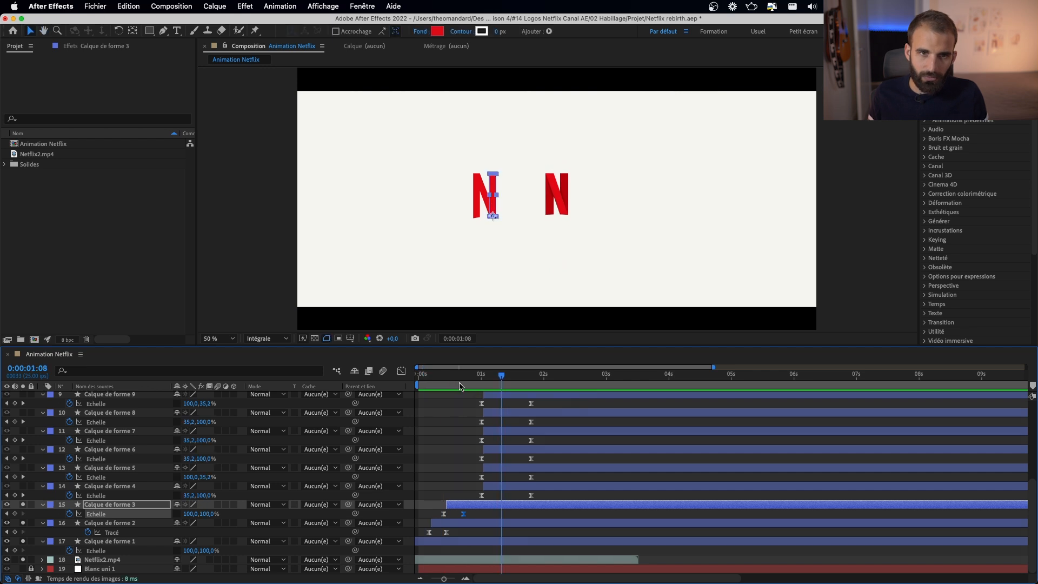
click(455, 420)
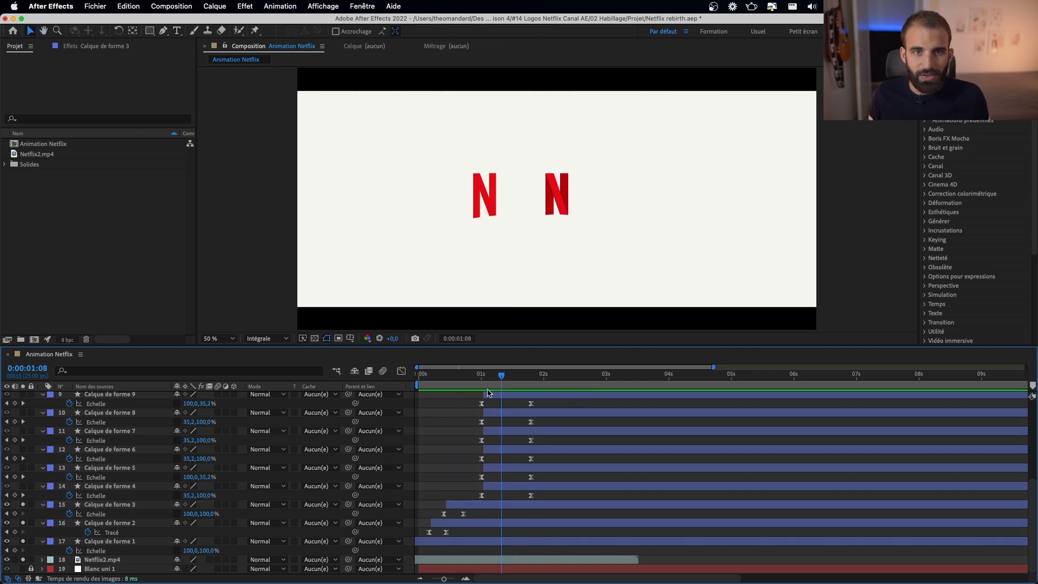
- Scrub through the staggered growth of the letters and compare its timing with the Netflix2.mp4 reference
drag(502, 378, 514, 380)
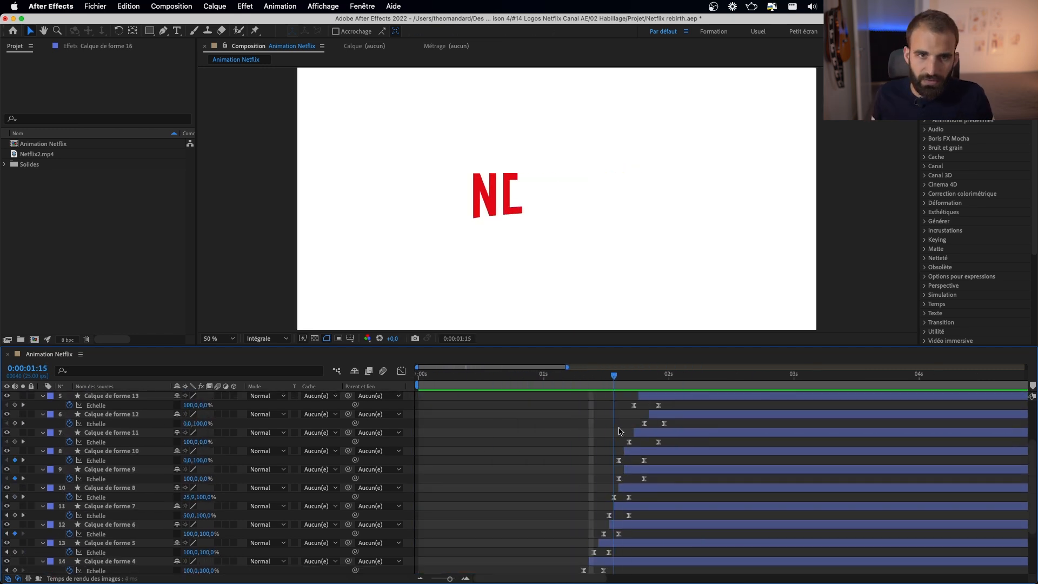
drag(673, 431, 749, 432)
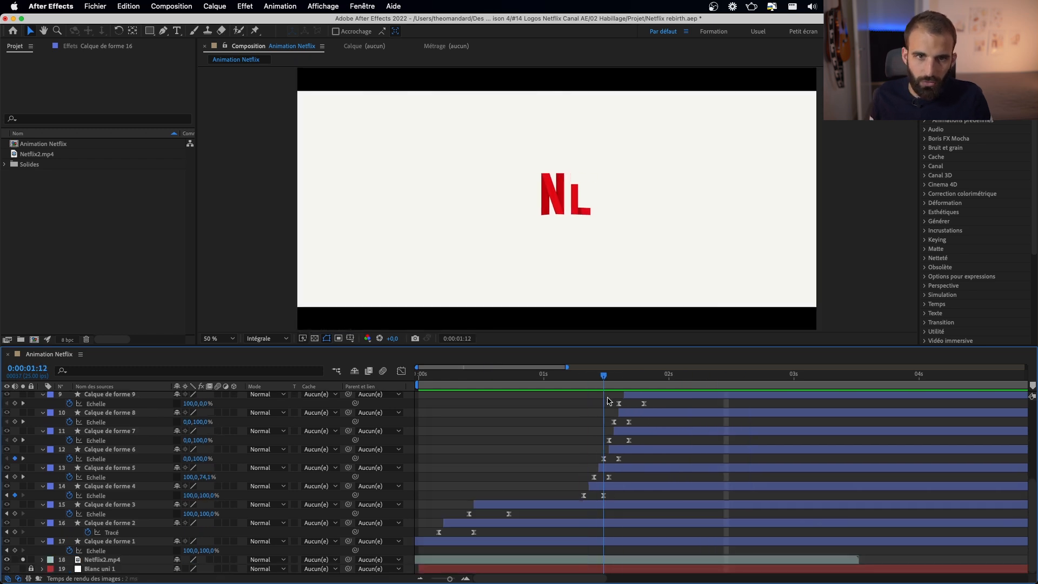
drag(608, 409, 684, 409)
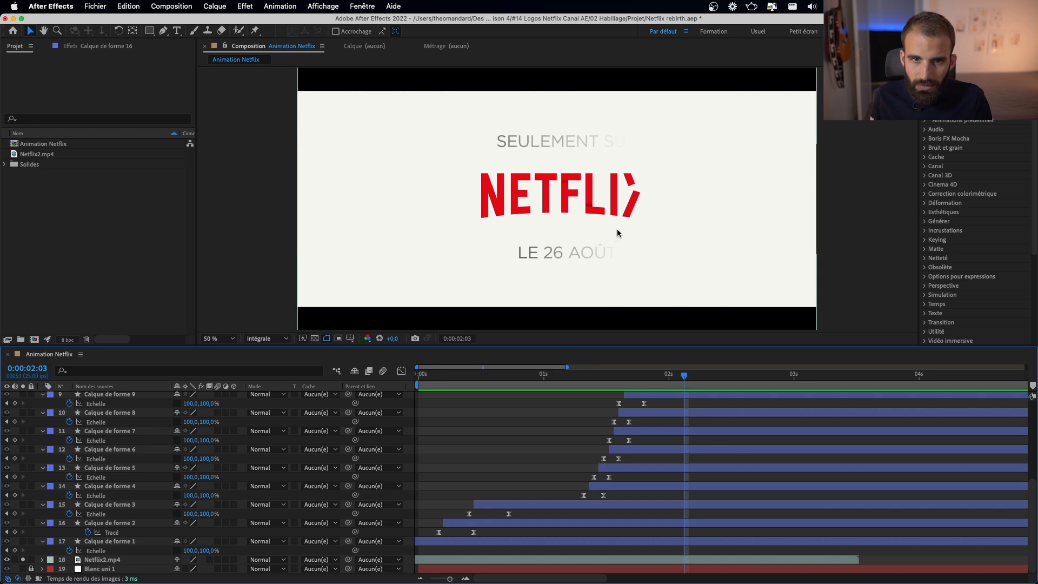
drag(629, 378, 700, 388)
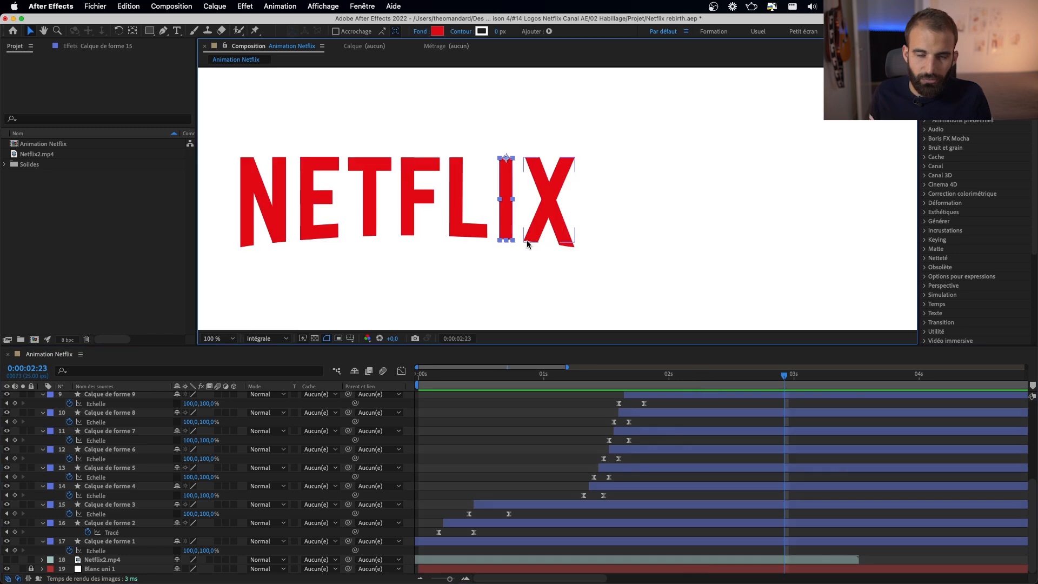
- Extend the start of the X's rising diagonal layer earlier and remove its Path keyframe at 0:00:01:24
scroll(517, 242, up, 1)
drag(496, 218, 568, 224)
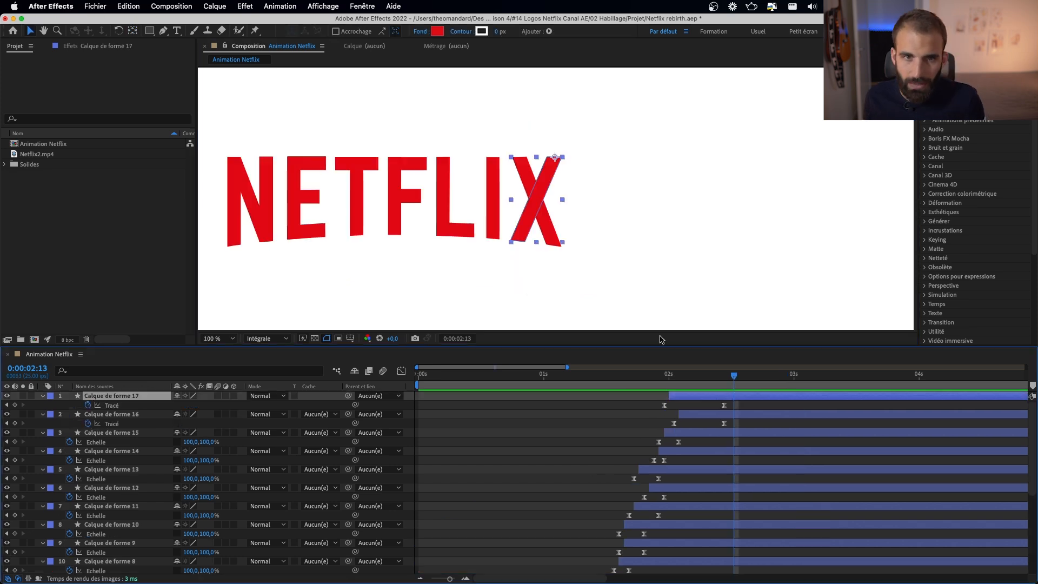
drag(733, 381, 724, 381)
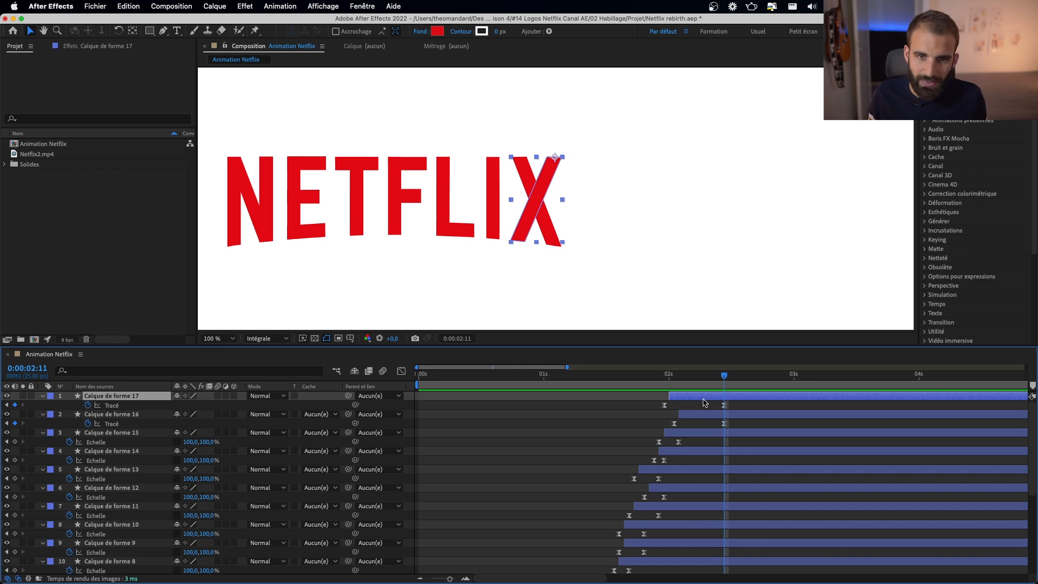
drag(726, 381, 649, 396)
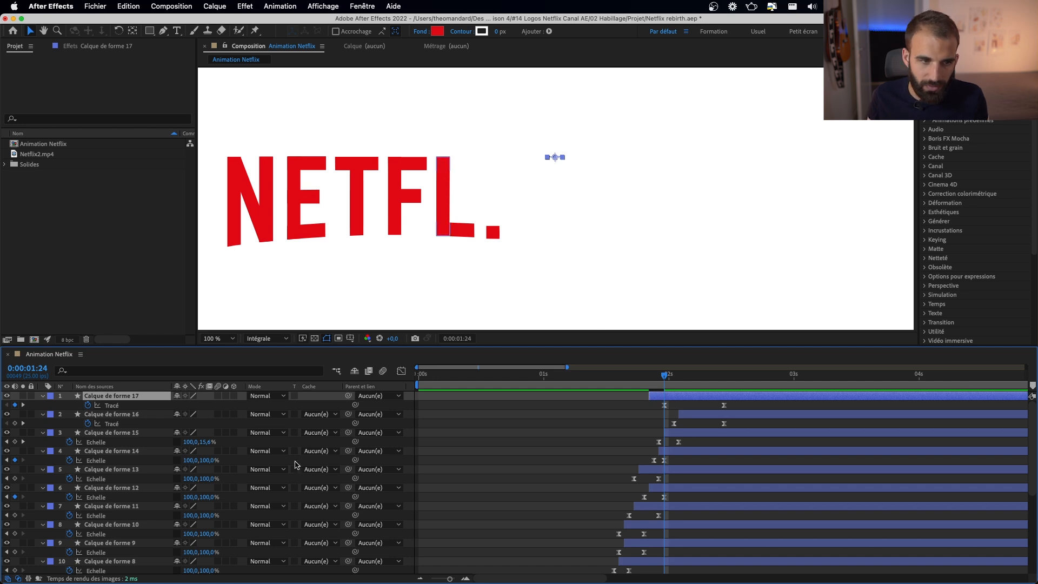
click(15, 405)
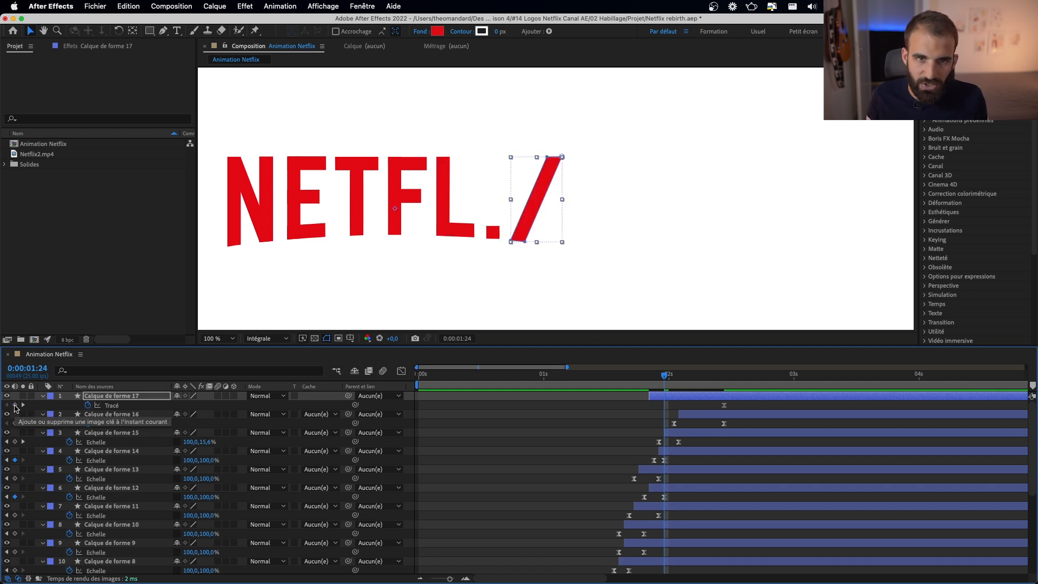
- Collapse the top points of the X's rising diagonal onto its bottom edge at 0:00:01:24
key(period)
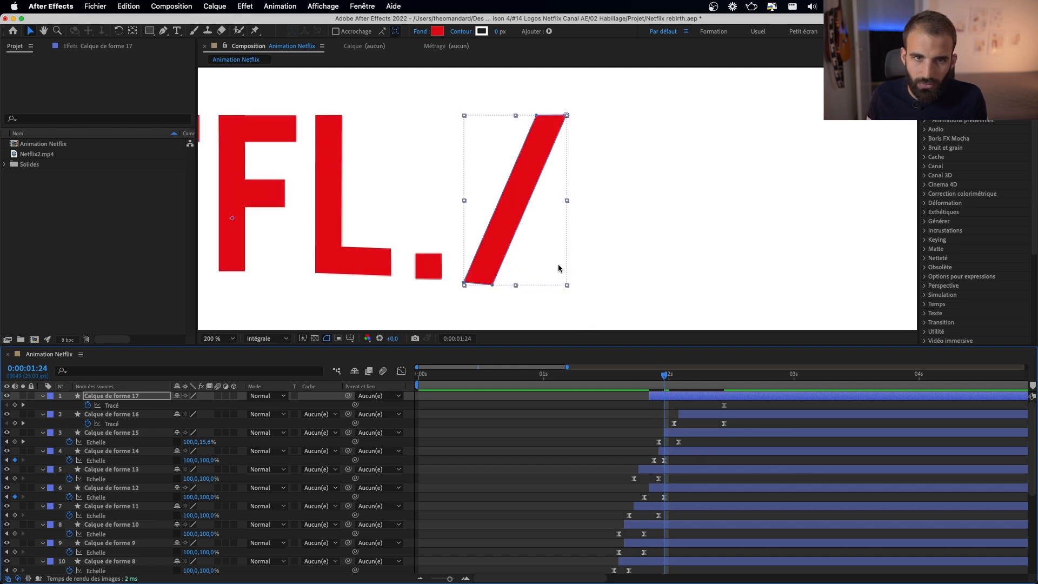
drag(535, 116, 492, 220)
key(period)
drag(463, 291, 637, 147)
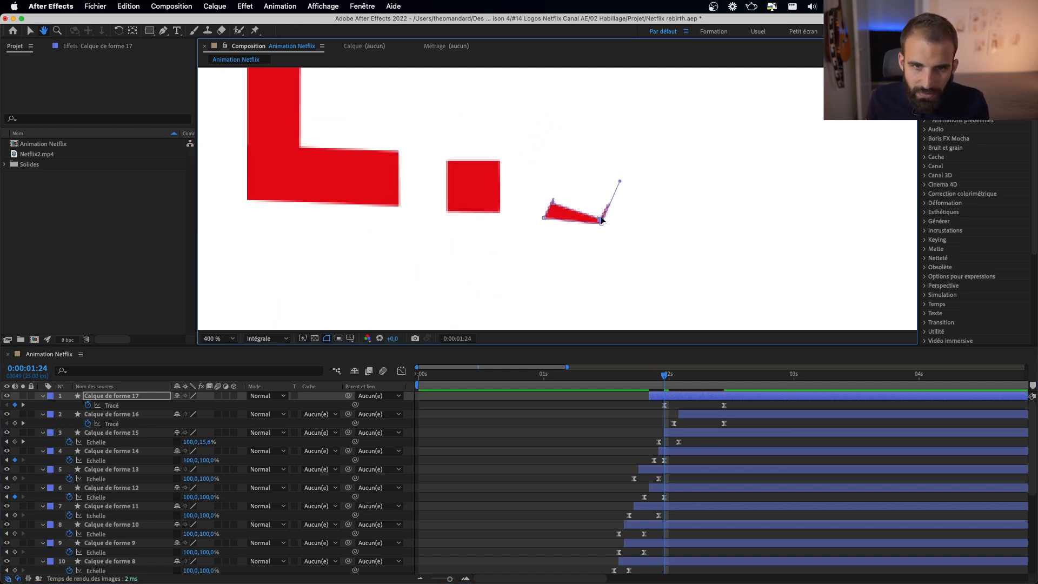
drag(601, 218, 602, 225)
drag(553, 201, 545, 219)
- Trim the start of the X's rising diagonal layer to 0:00:02:00
key(equal)
click(644, 398)
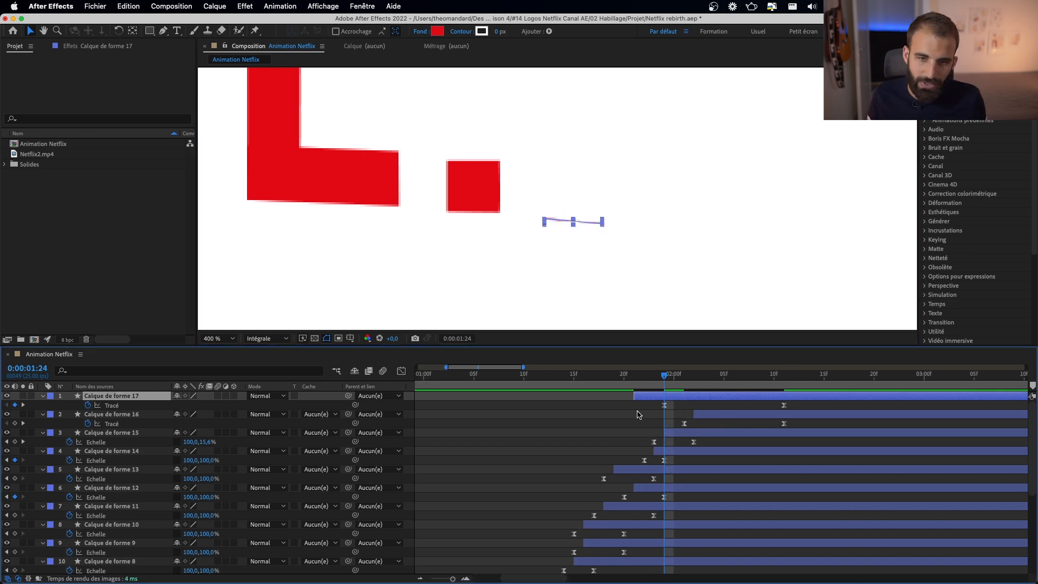
key(Page_Down)
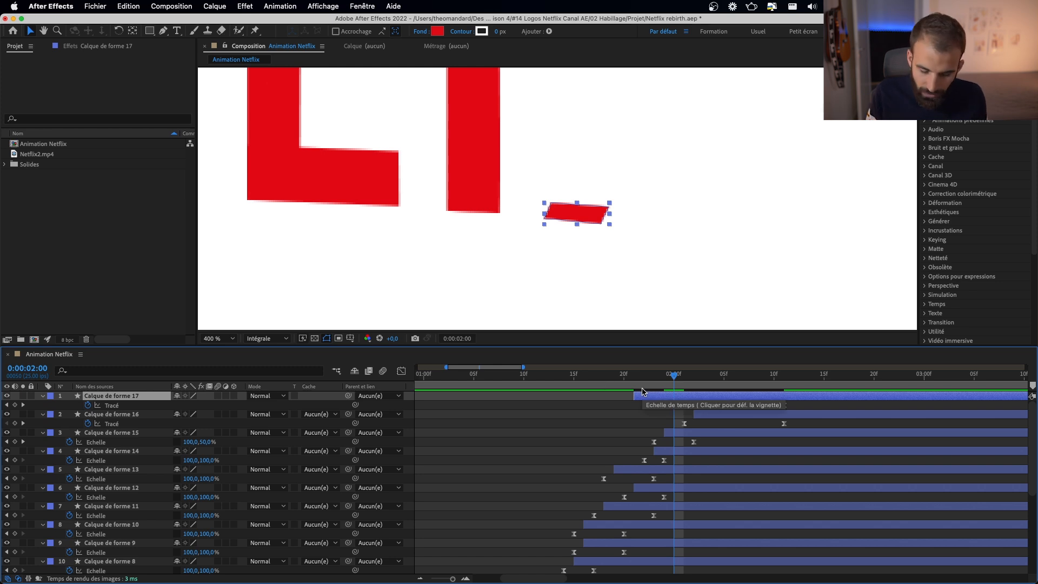
key(alt+bracketleft)
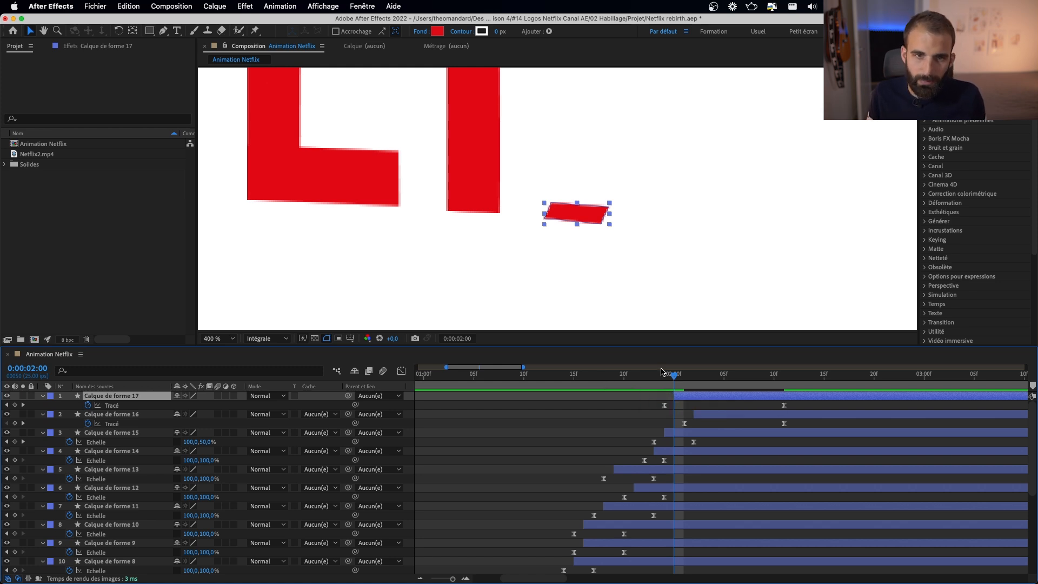
key(Page_Up)
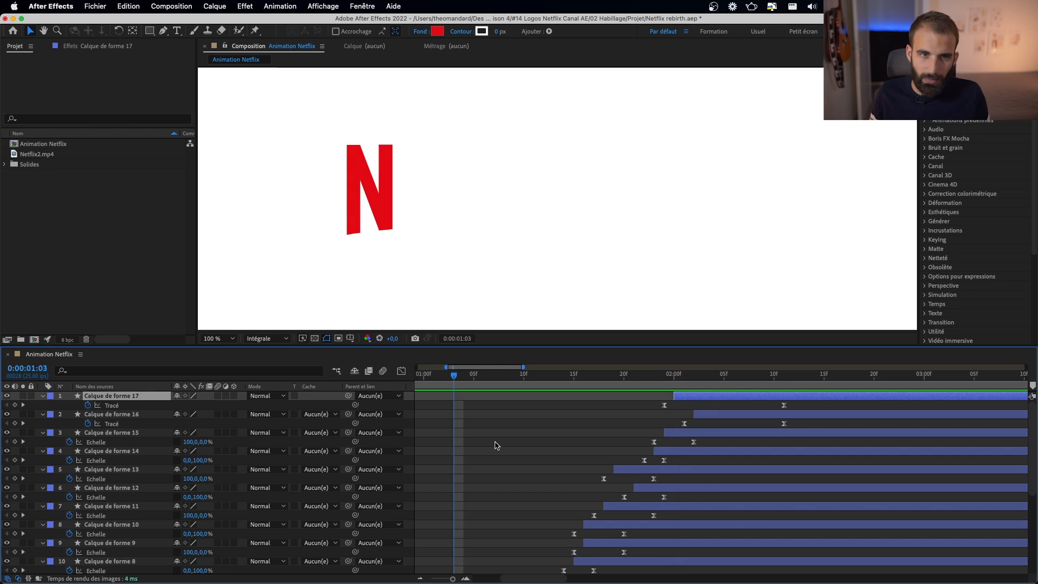
- Play and scrub through the complete logo animation to check the strokes' timing
key(space)
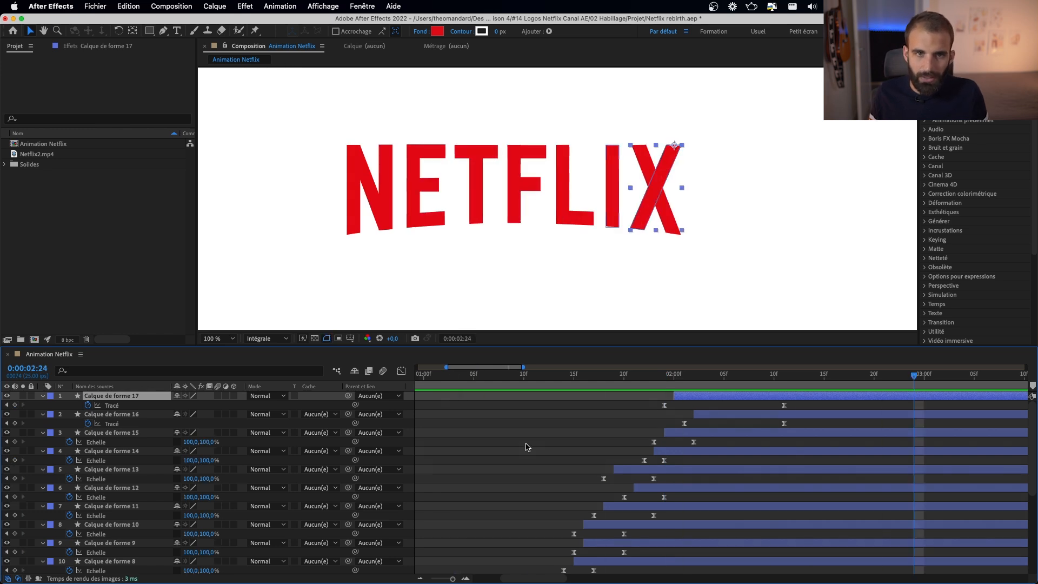
scroll(527, 447, down, 5)
click(464, 385)
mouse_move(463, 385)
mouse_down()
mouse_move(764, 411)
mouse_move(505, 422)
mouse_move(554, 422)
mouse_move(533, 411)
mouse_move(553, 419)
mouse_move(514, 424)
mouse_move(803, 461)
mouse_move(833, 443)
mouse_up()
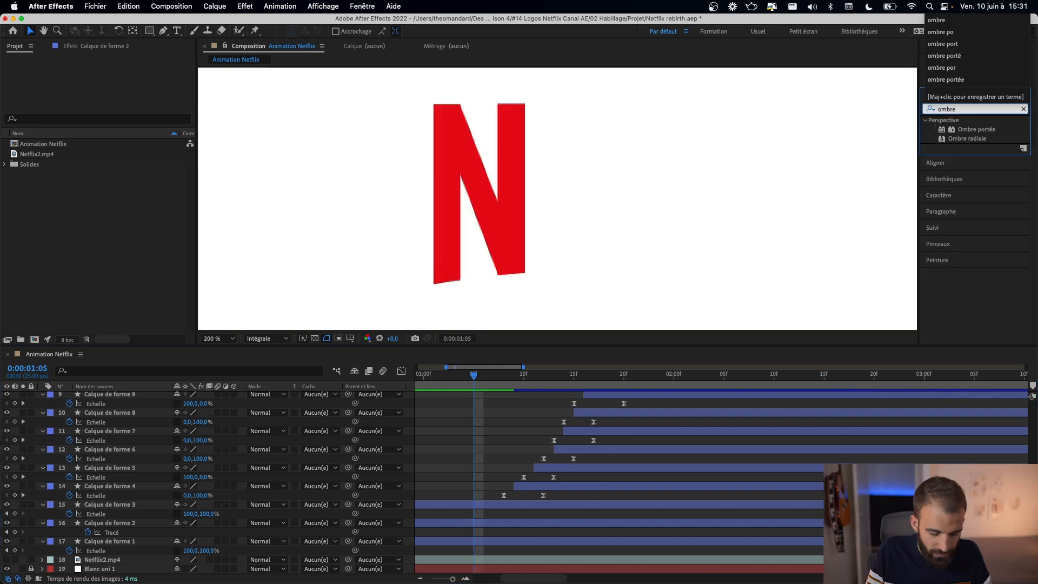
- Apply a drop shadow (Ombre portée) to the N's diagonal with distance 0, softness 47 and opacity 100%
text(port)
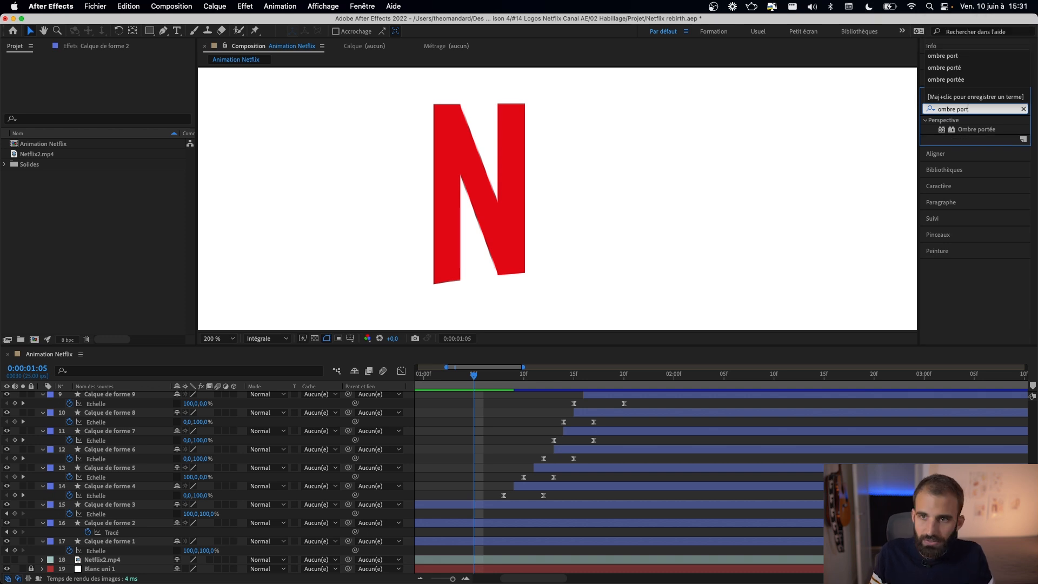
drag(976, 129, 482, 201)
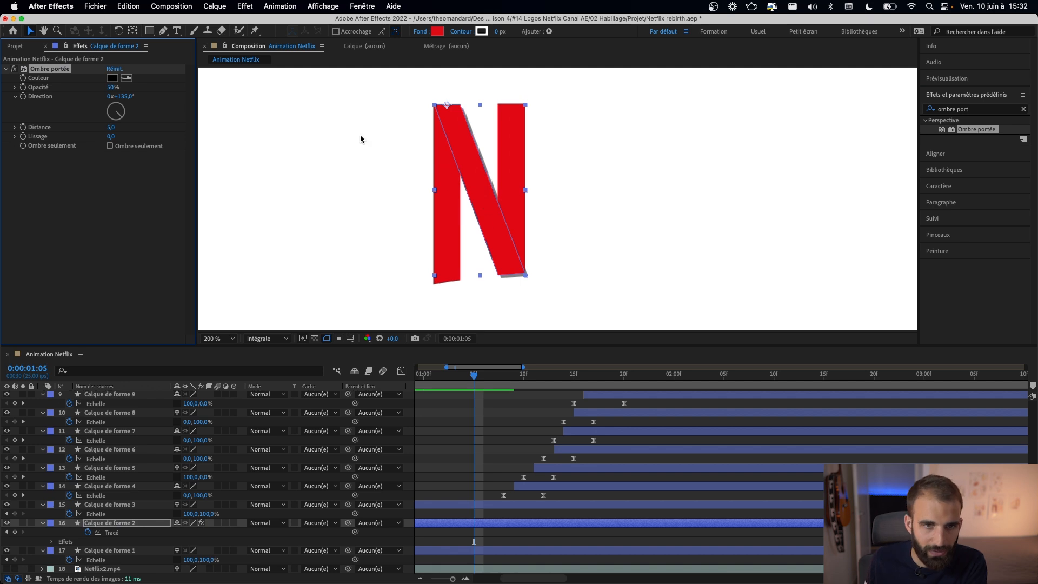
drag(112, 130, 76, 133)
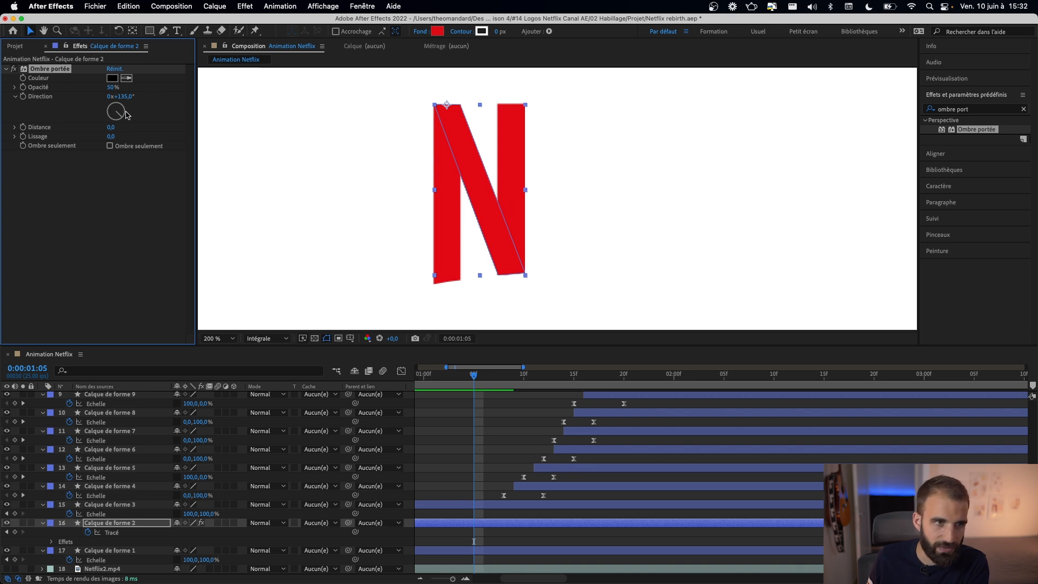
drag(111, 136, 134, 137)
click(112, 87)
text(100)
key(Return)
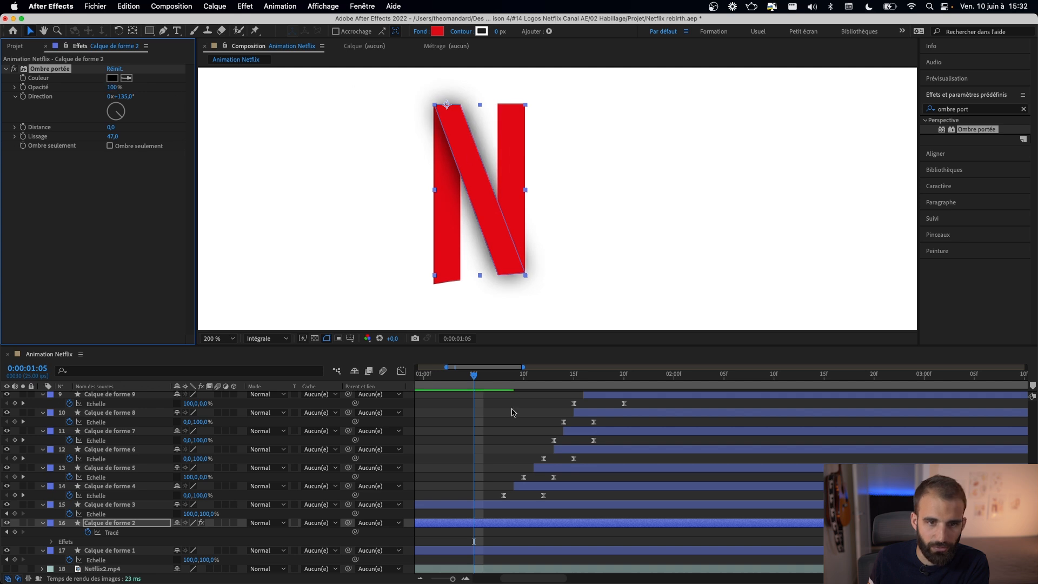
- Move the N's diagonal layer, Calque de forme 2, above Calque de forme 3 in the layer order
click(504, 417)
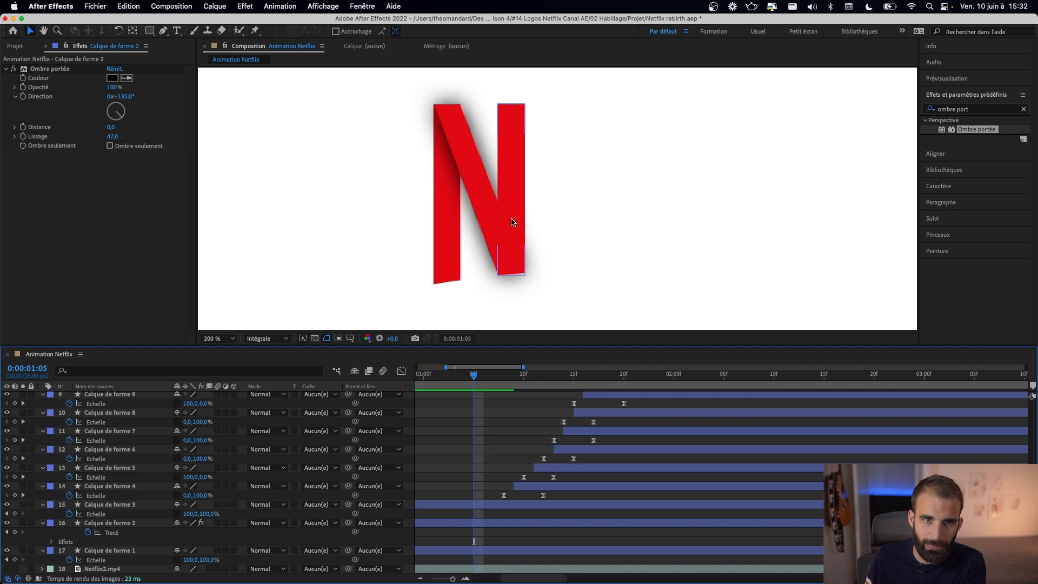
click(494, 209)
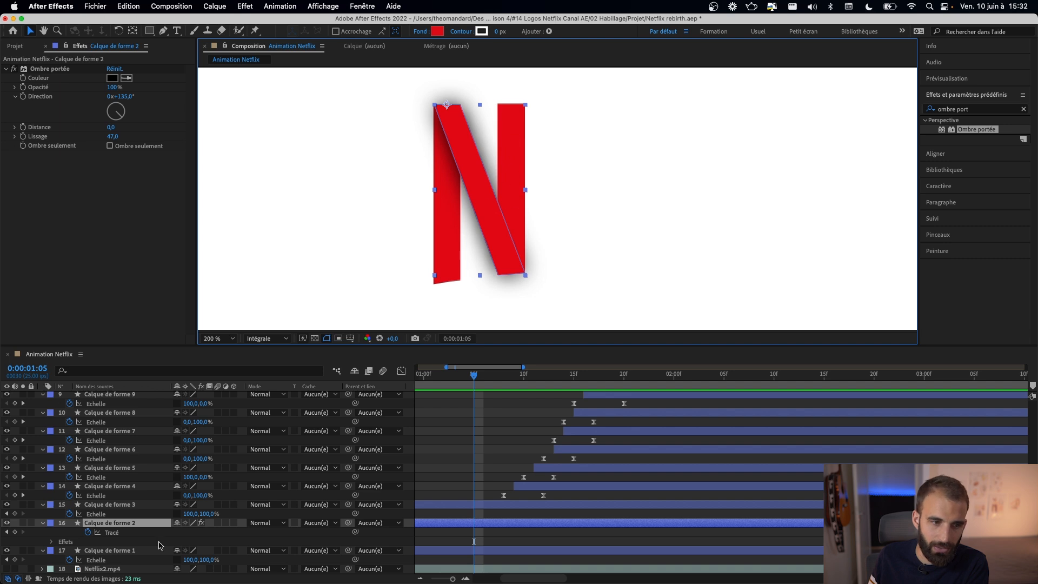
drag(135, 523, 132, 505)
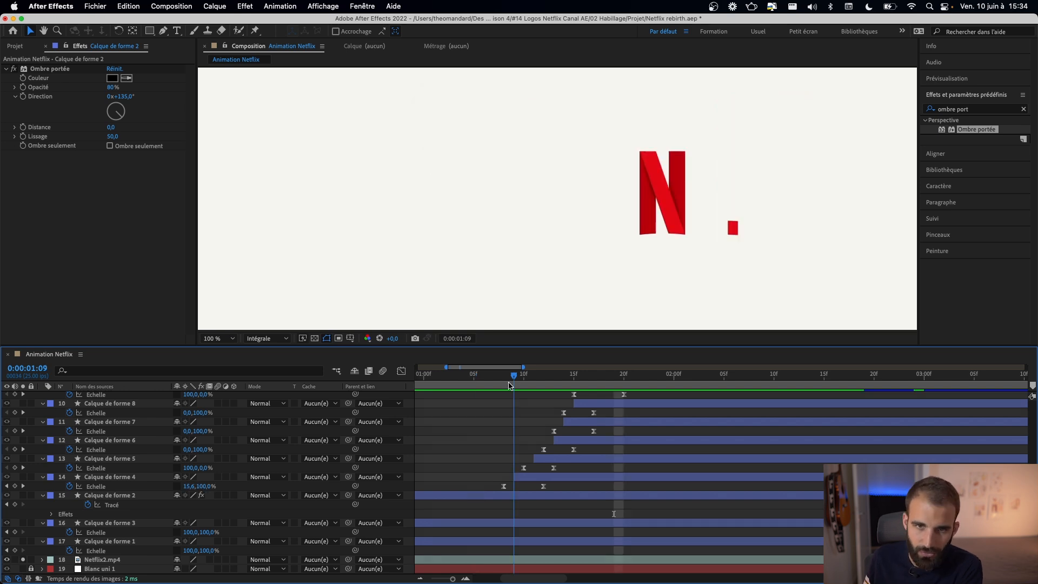
- Scrub through the Netflix2.mp4 reference to examine which overlapping strokes cast shadows
drag(513, 386, 624, 377)
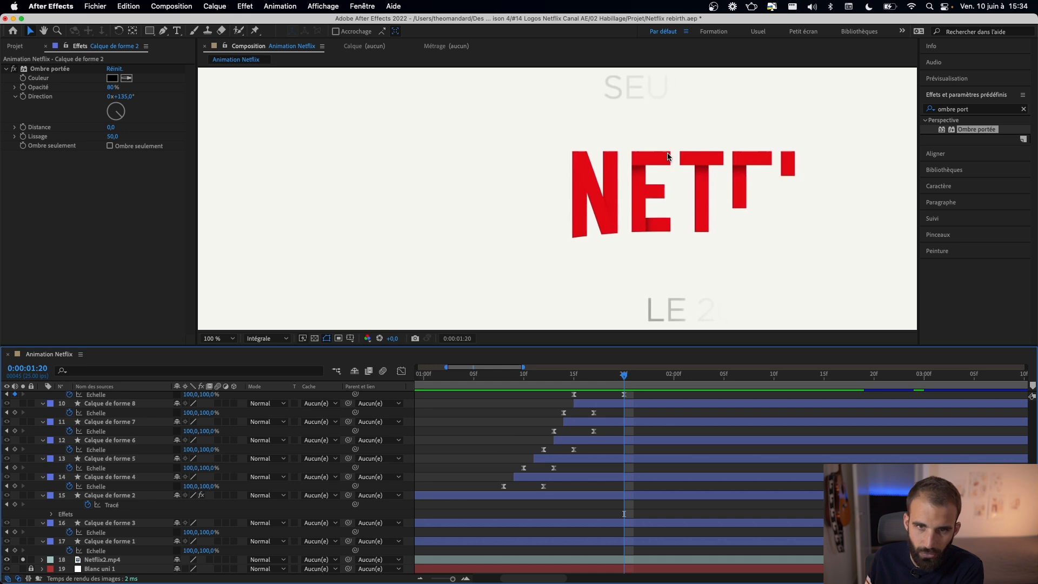
drag(624, 376, 677, 384)
drag(690, 385, 844, 385)
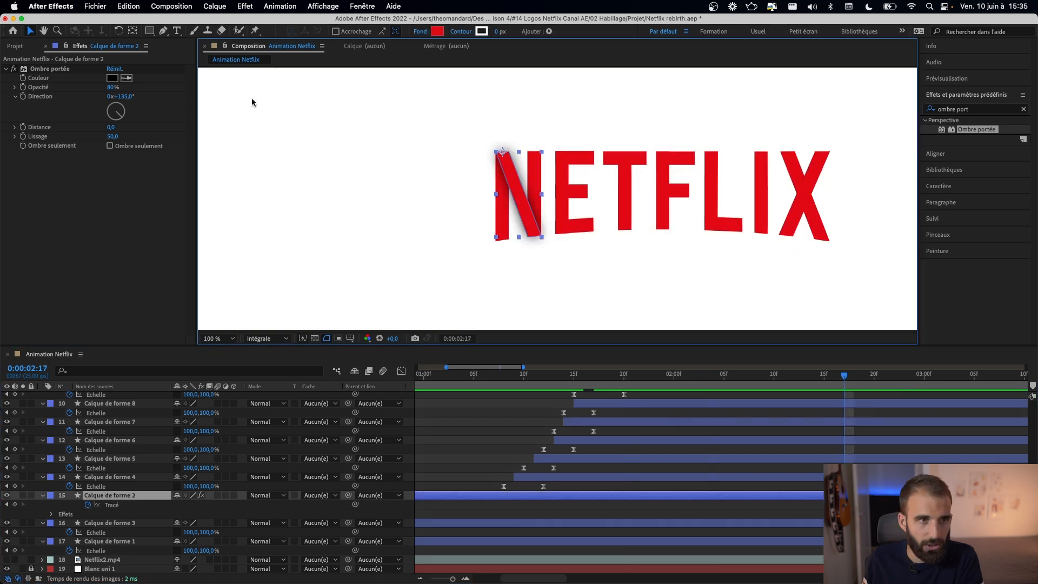
- Copy the N diagonal's drop shadow effect to the E's vertical stem and top bar
click(49, 70)
mouse_move(559, 251)
mouse_down()
mouse_move(440, 261)
mouse_move(547, 248)
mouse_up()
scroll(440, 261, up, 1)
click(457, 251)
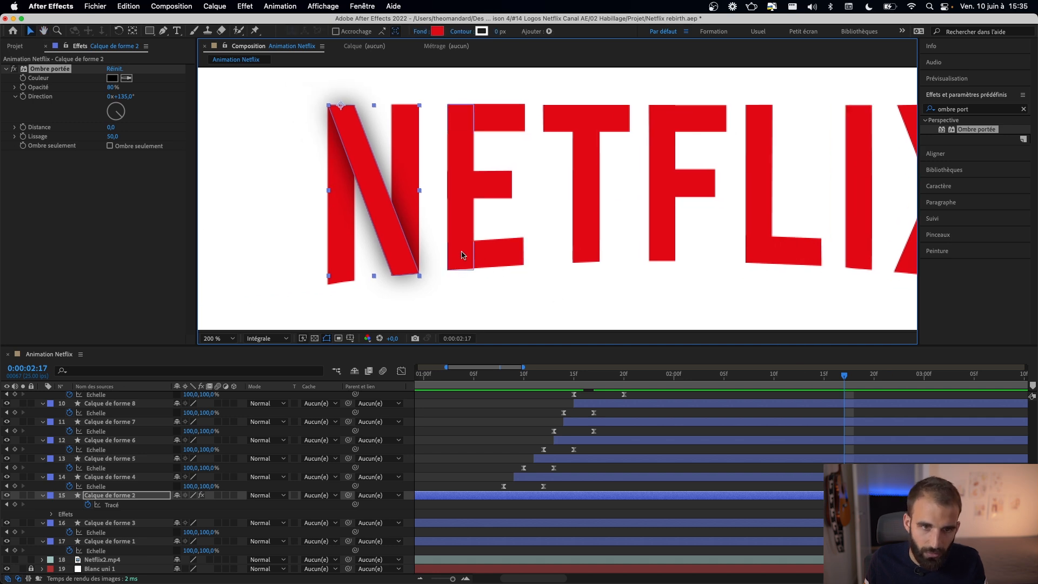
key(super+v)
click(504, 113)
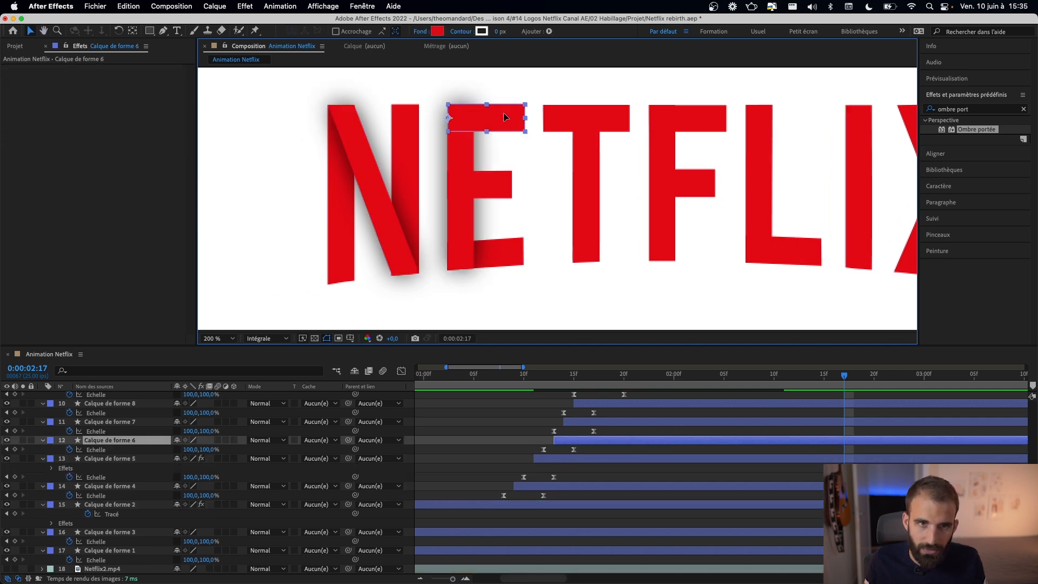
key(super+v)
- Paste the drop shadow onto the T's top bar, the F's top bar and the L's foot
click(594, 119)
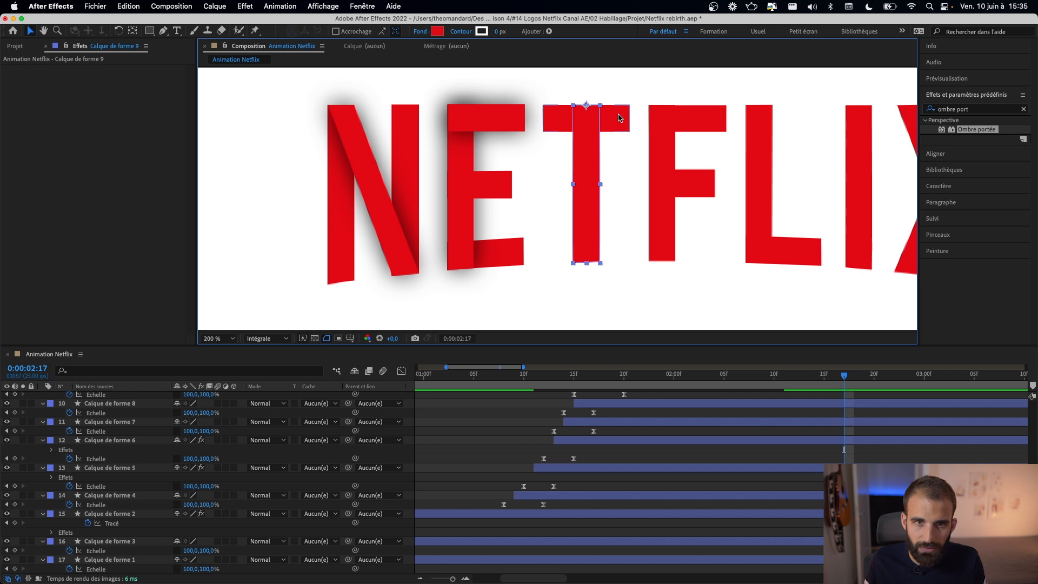
key(super+v)
click(704, 123)
key(super+v)
drag(709, 164, 490, 233)
click(552, 252)
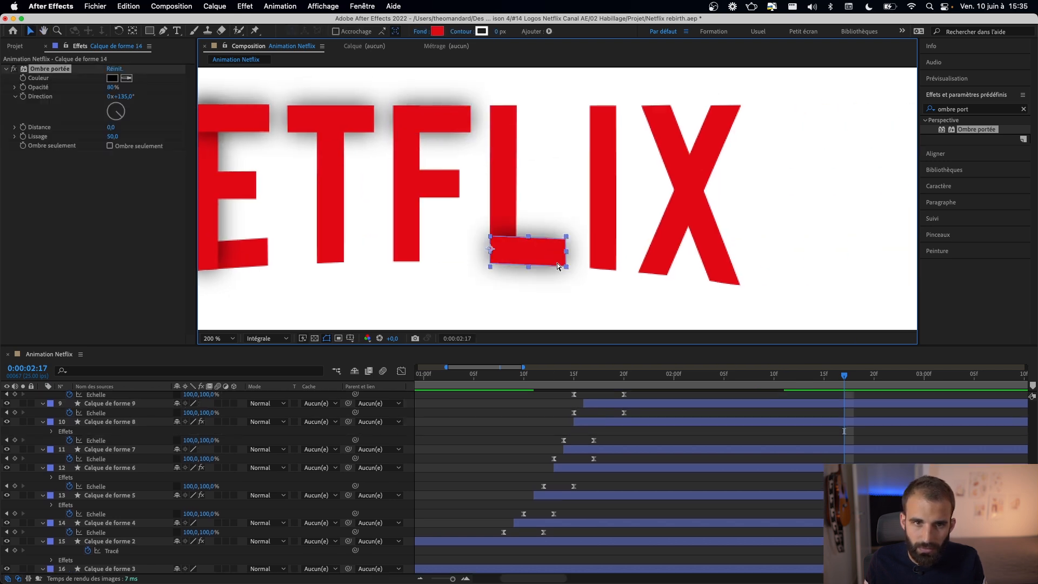
- Move the T's top bar layer above Calque de forme 9 and the F's top bar layer above Calque de forme 11
drag(343, 253, 508, 276)
click(500, 142)
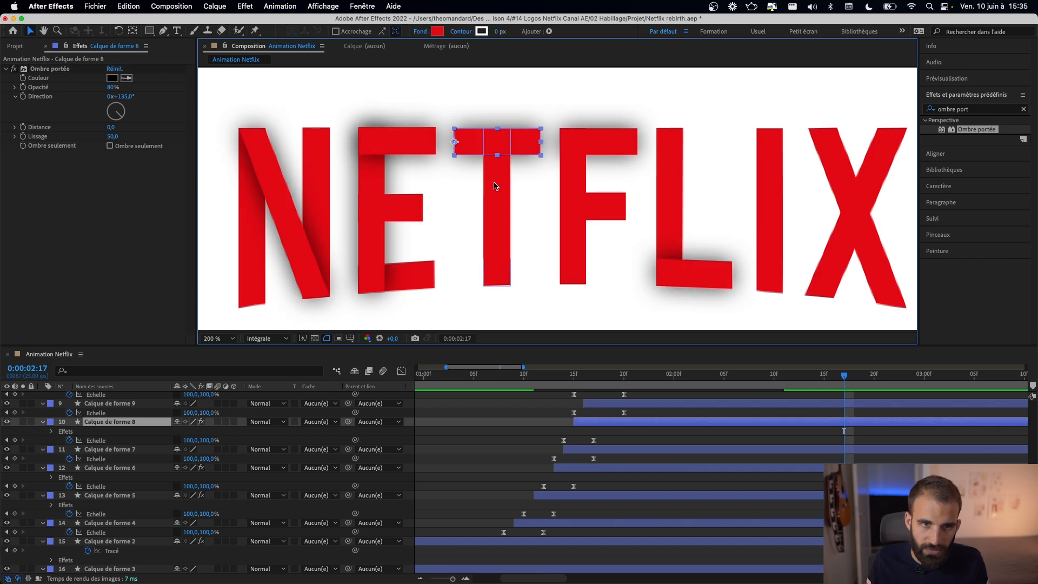
drag(123, 426, 128, 405)
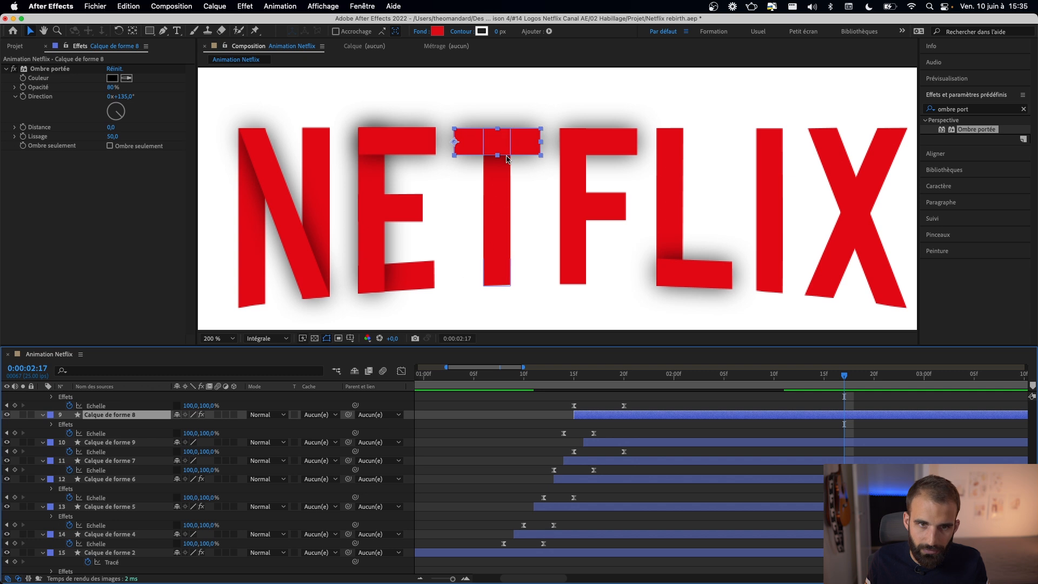
click(611, 147)
scroll(93, 489, up, 3)
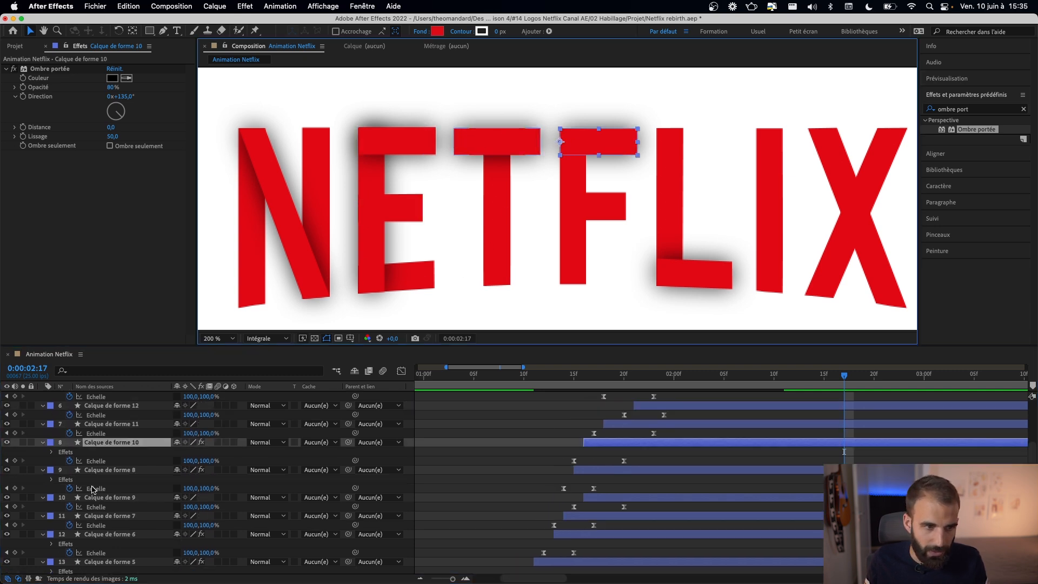
drag(103, 453, 104, 433)
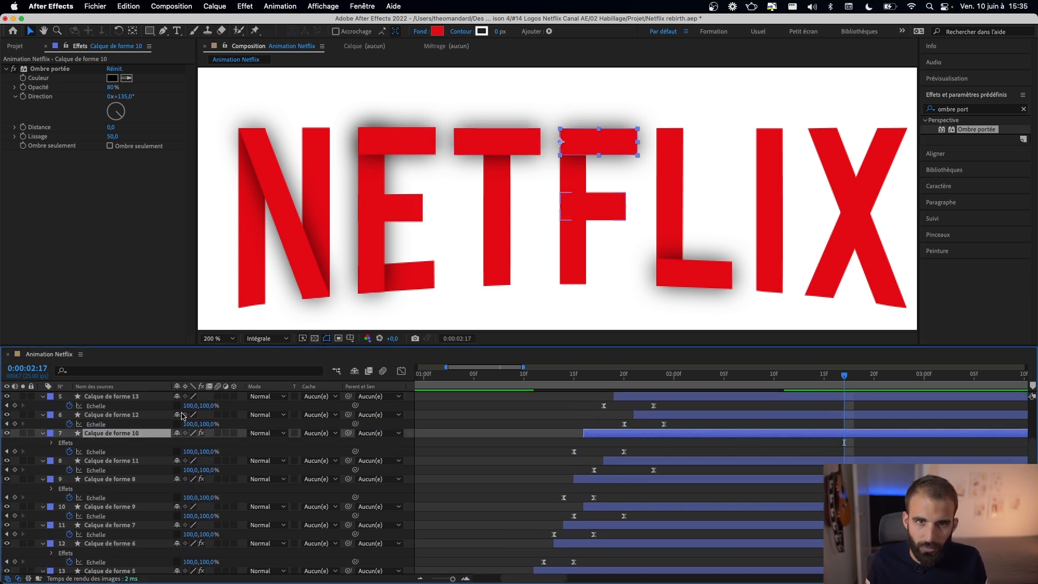
- Check the X in the reference at 0:00:02:09 and paste the drop shadow onto its rising diagonal
click(514, 417)
drag(704, 387, 764, 387)
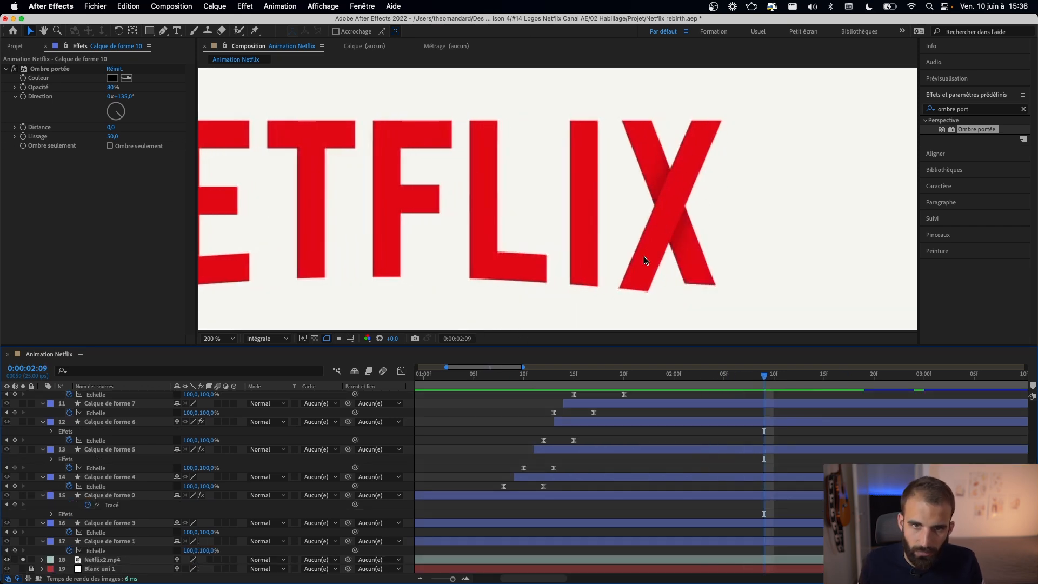
click(636, 280)
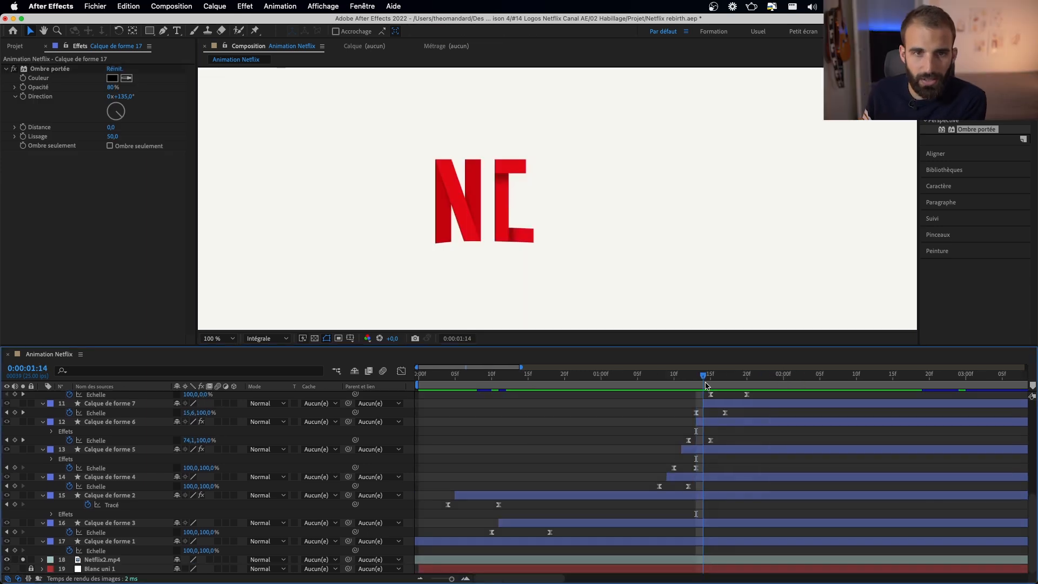
- Following the reference's shadow timing, add an Opacity keyframe to the N diagonal's drop shadow at 0:00:01:18
mouse_move(705, 385)
mouse_down()
mouse_move(760, 395)
mouse_move(717, 392)
mouse_up()
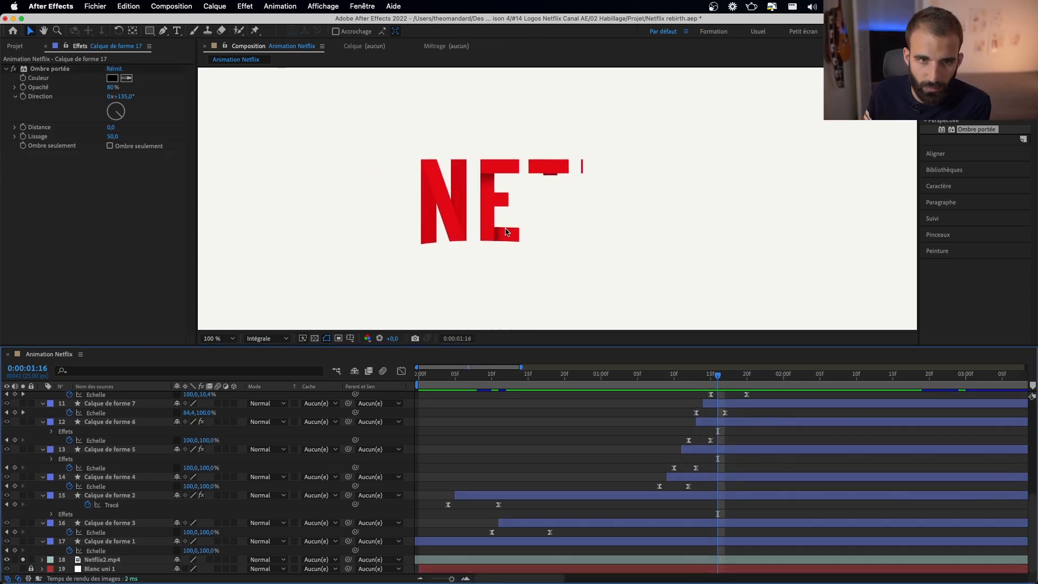
drag(708, 372, 871, 419)
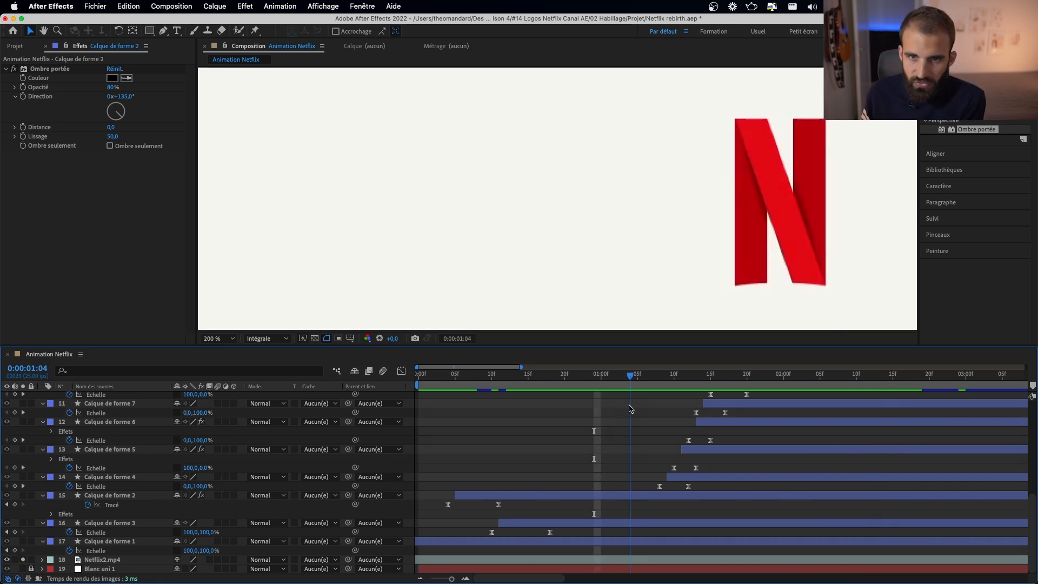
mouse_move(630, 413)
mouse_down()
mouse_move(768, 428)
mouse_move(684, 425)
mouse_move(753, 429)
mouse_move(733, 429)
mouse_up()
click(711, 495)
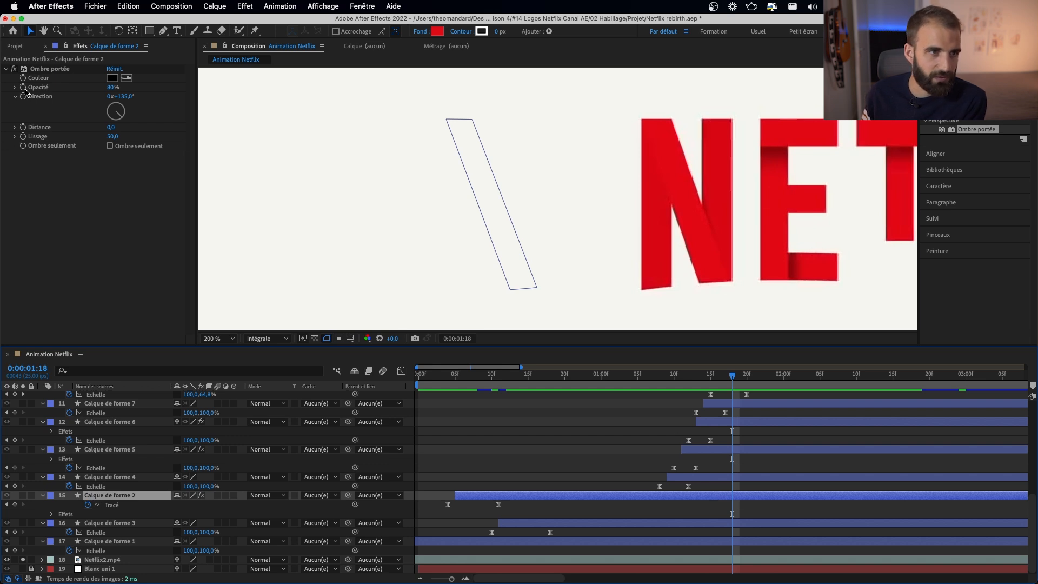
click(23, 91)
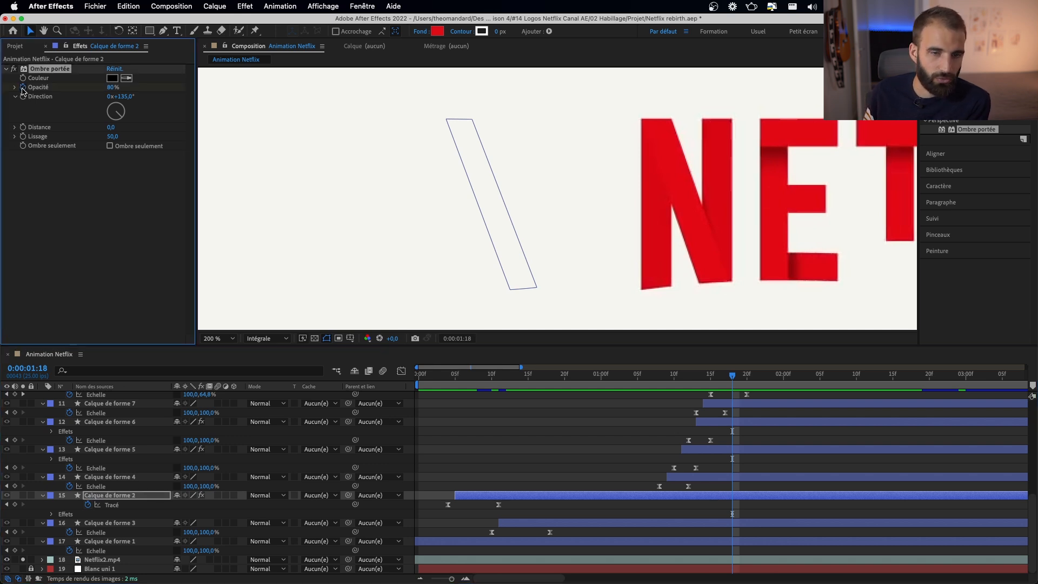
- Set the N diagonal's shadow opacity to 80% at 0:00:01:09 and 0% at 0:00:01:18
drag(731, 380, 668, 404)
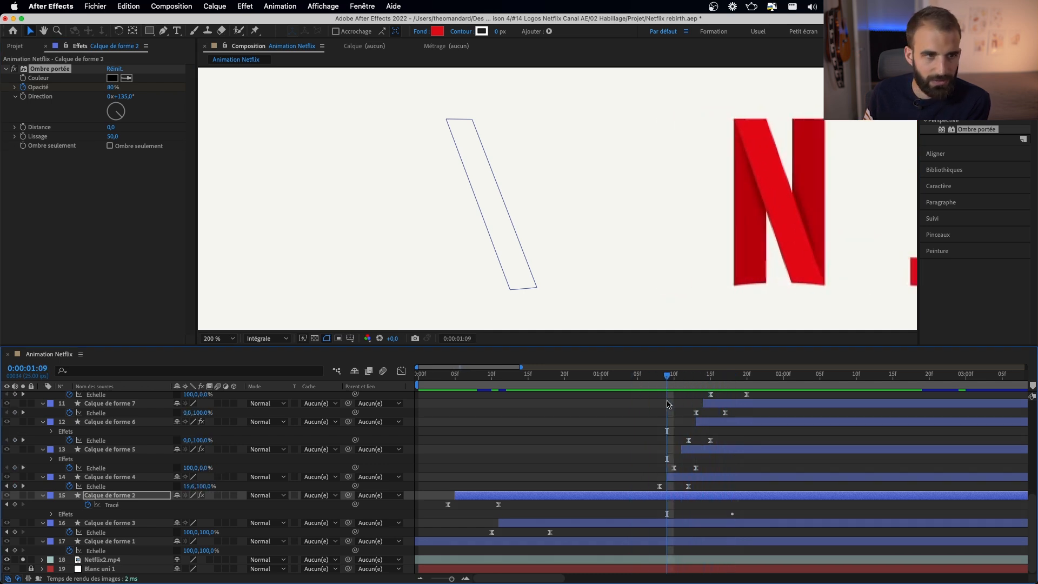
click(563, 497)
key(u)
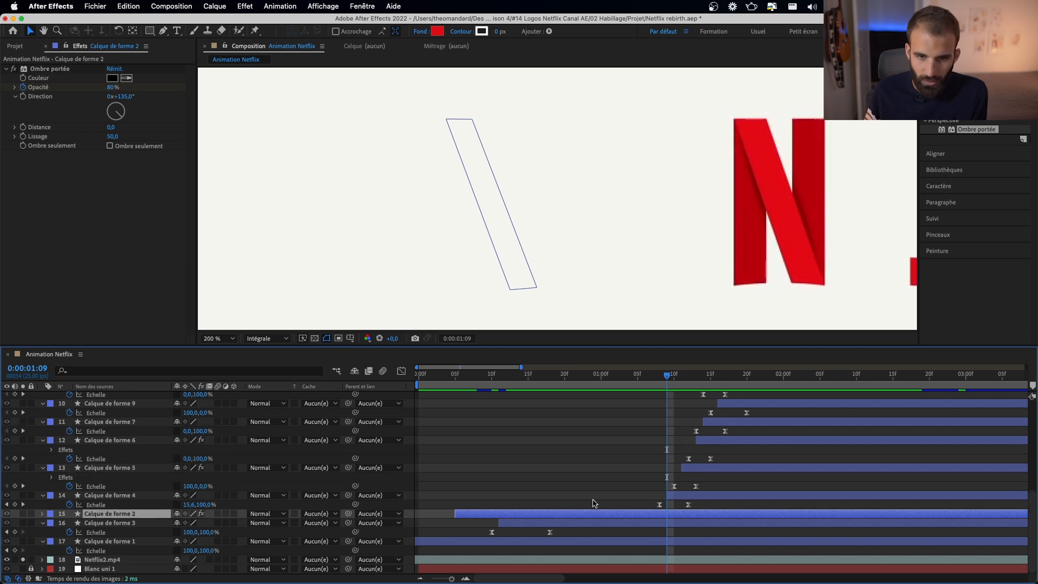
key(u)
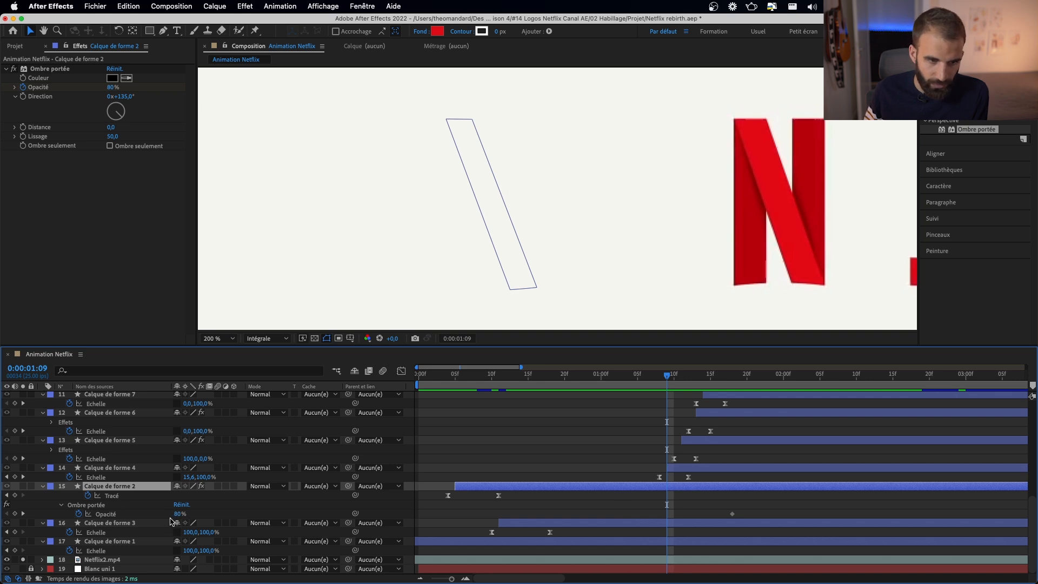
drag(180, 513, 98, 515)
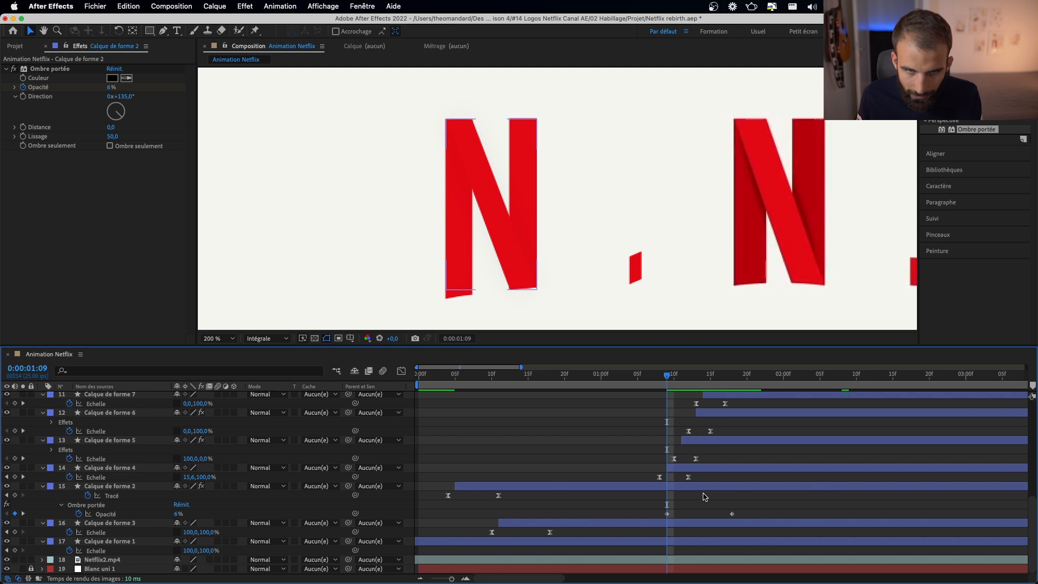
drag(174, 514, 5, 518)
click(176, 517)
text(80)
key(Return)
click(732, 375)
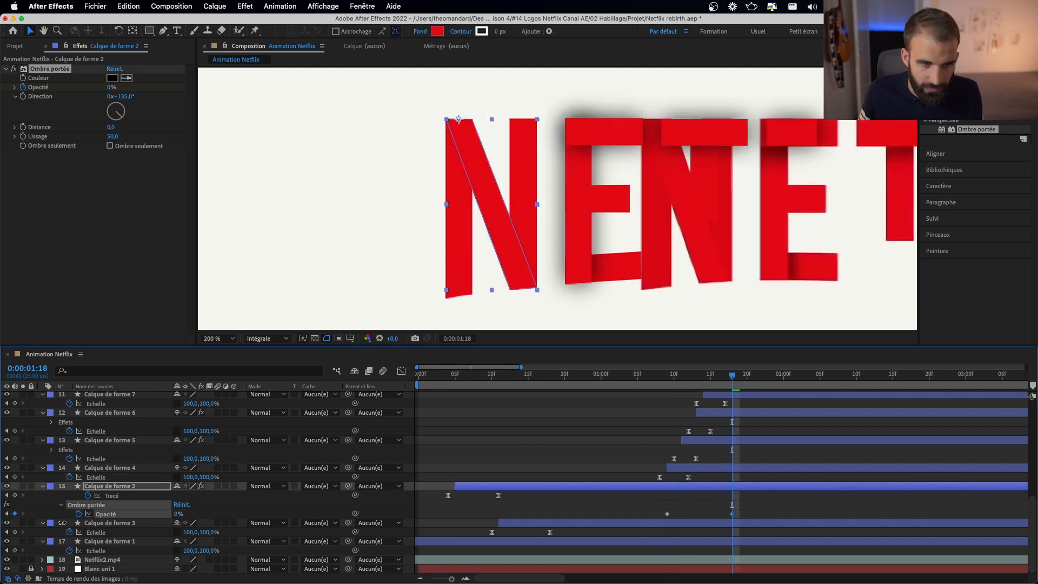
- Copy the N diagonal's shadow Opacity keyframes to the E stem's drop shadow at 0:00:01:15 and preview the animation
drag(659, 380, 769, 414)
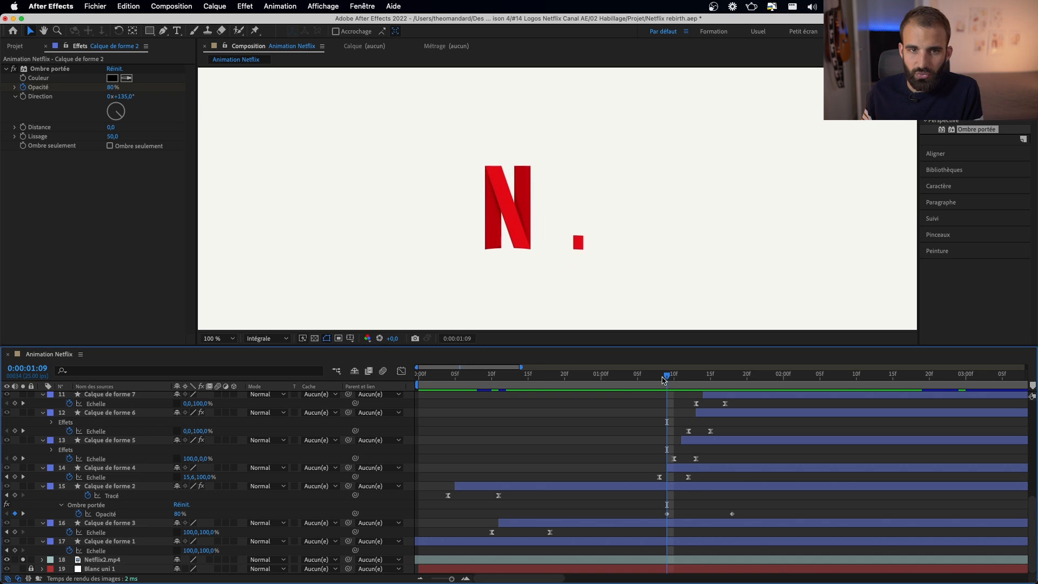
mouse_move(665, 379)
mouse_down()
mouse_move(724, 389)
mouse_move(665, 393)
mouse_up()
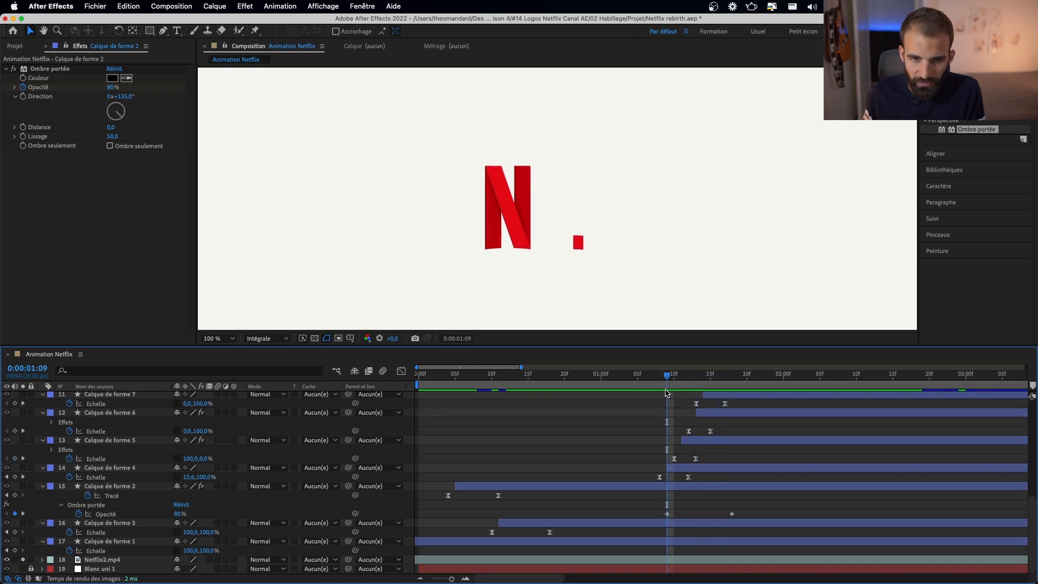
click(110, 515)
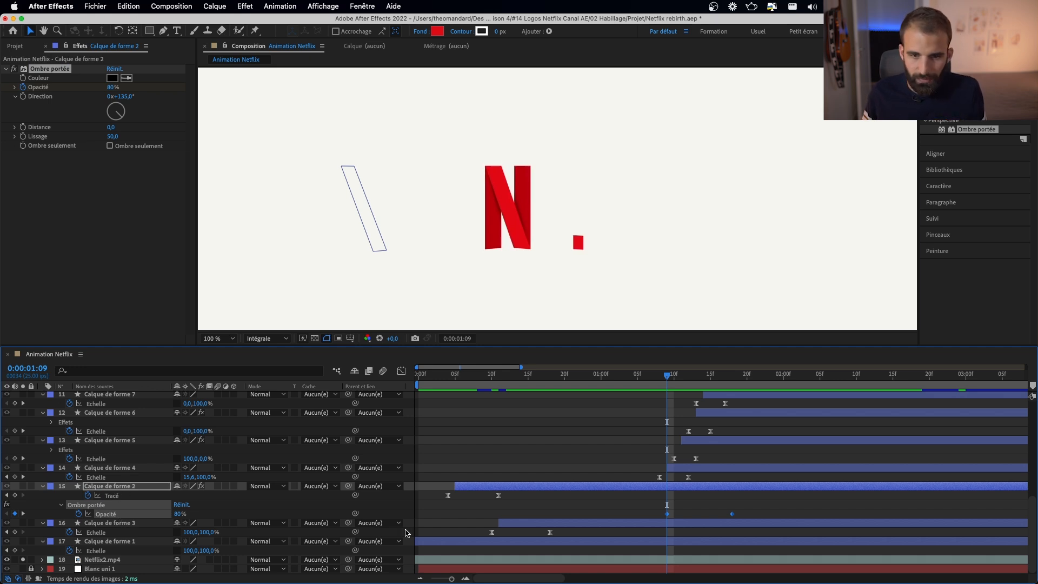
key(space)
mouse_move(740, 417)
mouse_down()
mouse_move(762, 422)
mouse_move(733, 427)
mouse_up()
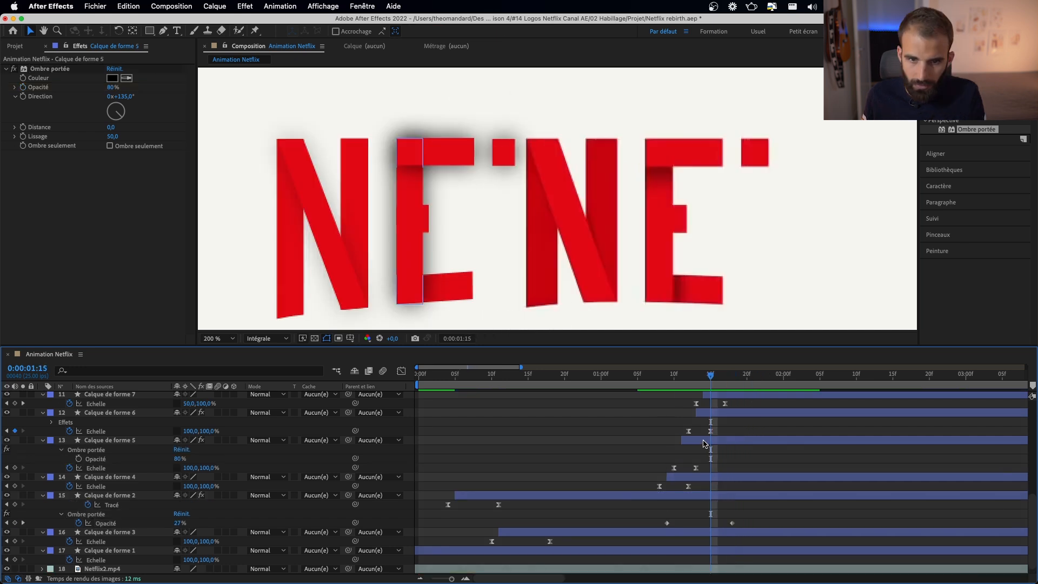
click(703, 440)
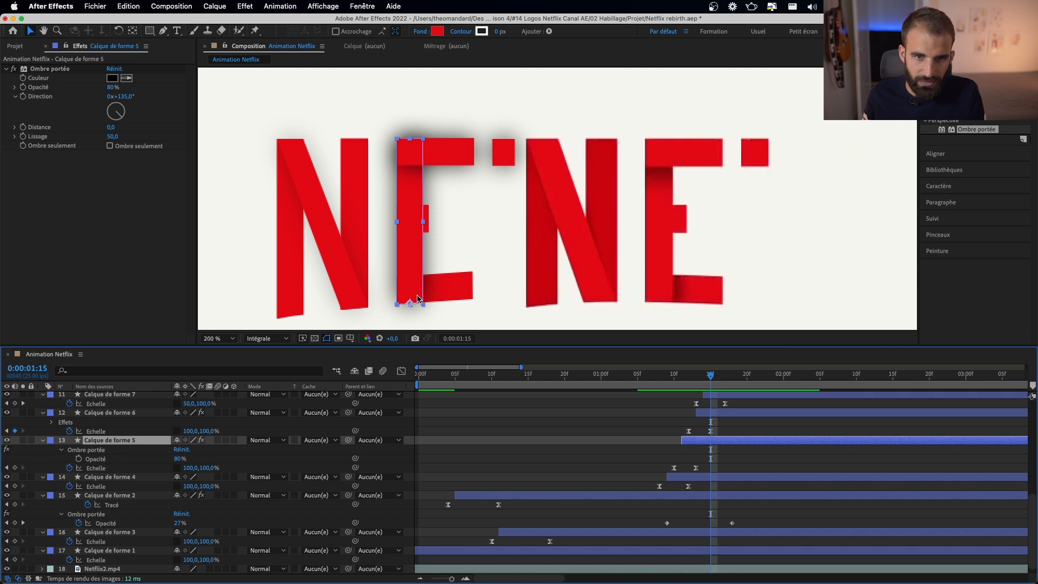
key(super+v)
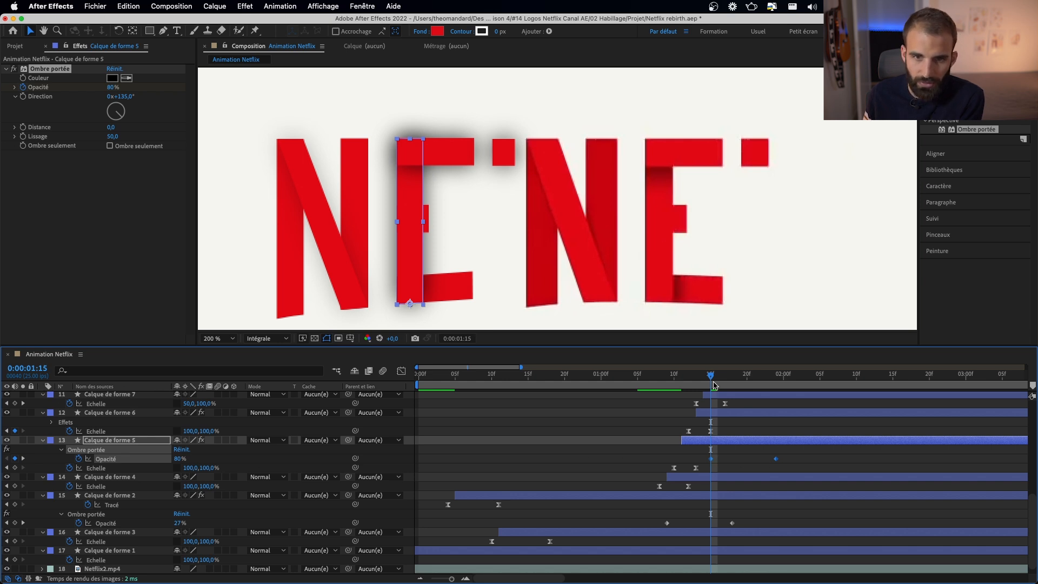
key(space)
key(space)
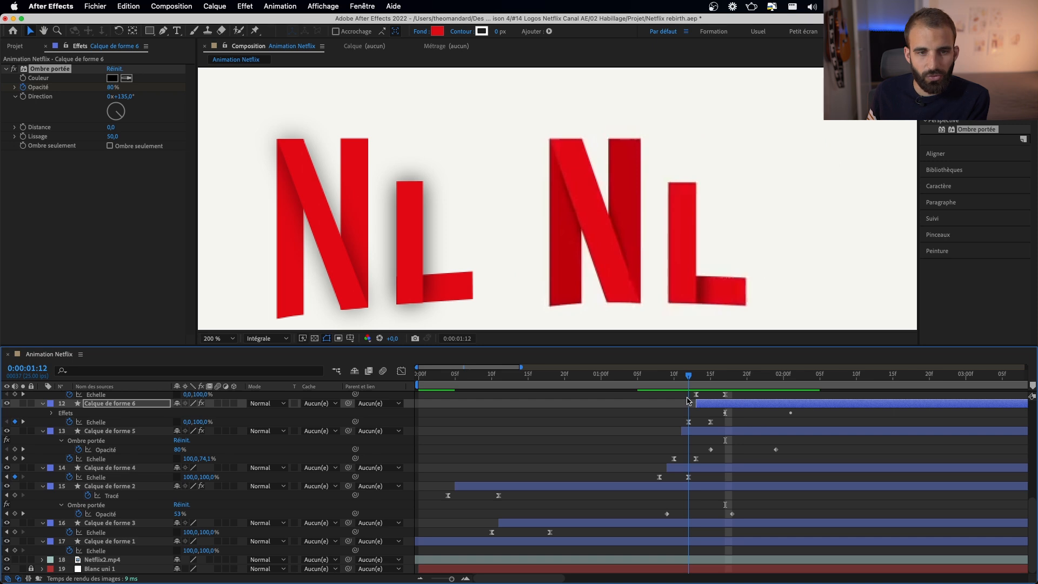
- Scrub through the whole animation to check the drop shadow fades on the letters
drag(687, 397, 708, 401)
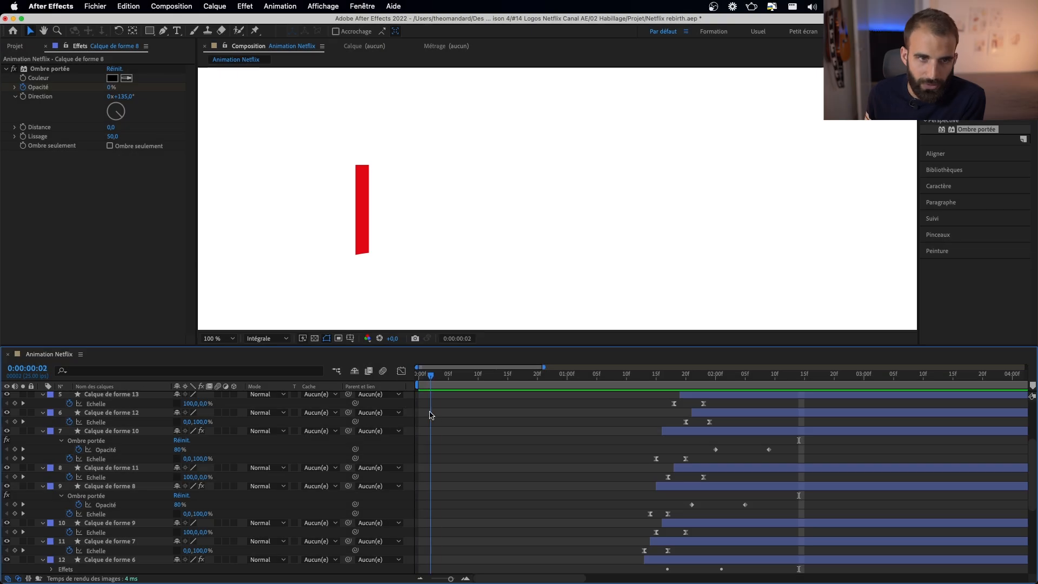
drag(431, 414, 692, 403)
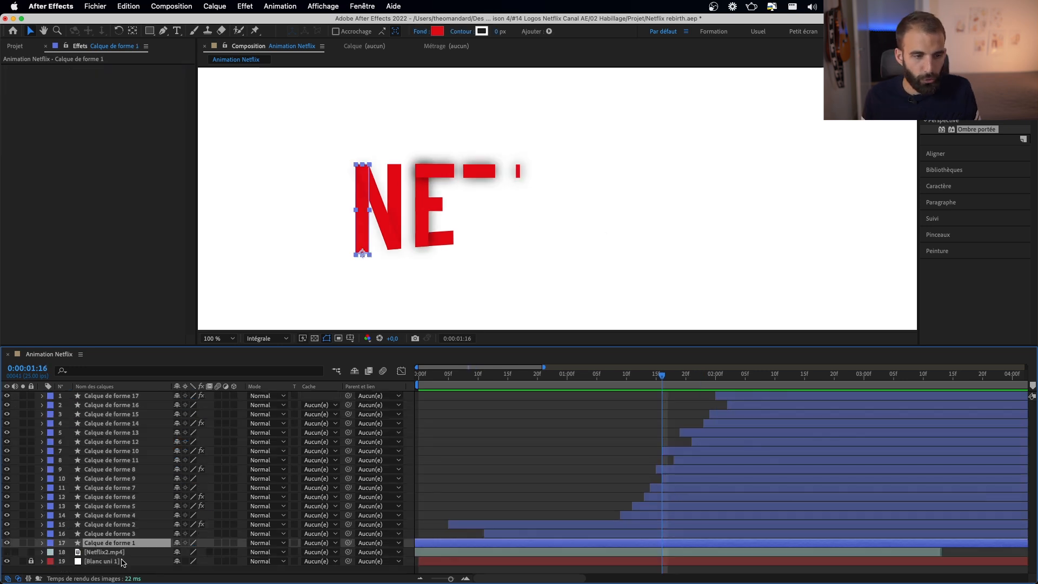
- Duplicate all seventeen shape layers and precompose the duplicates into a composition named découpe
shift+click(129, 399)
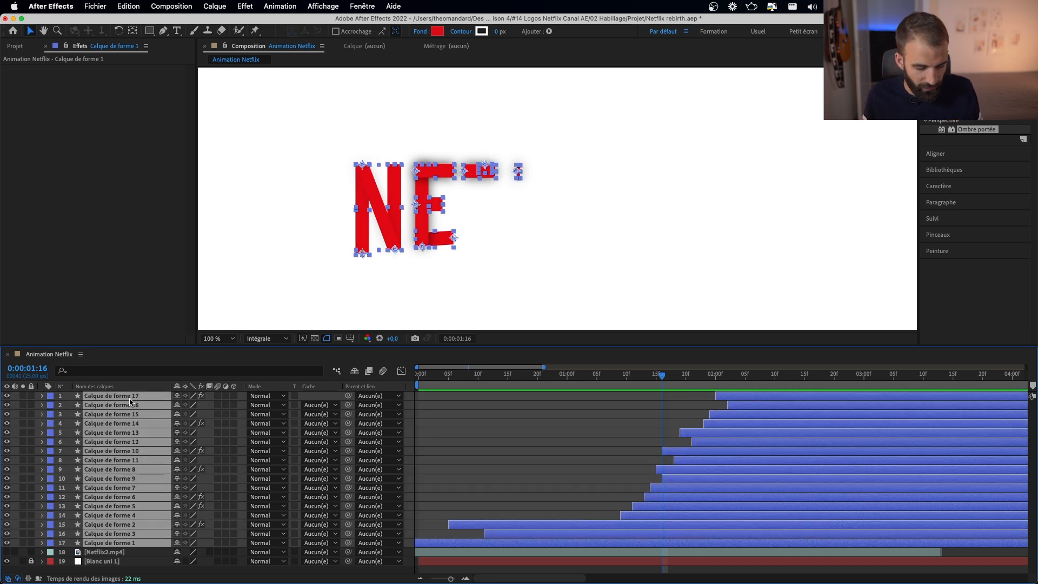
key(super+d)
drag(117, 417, 122, 401)
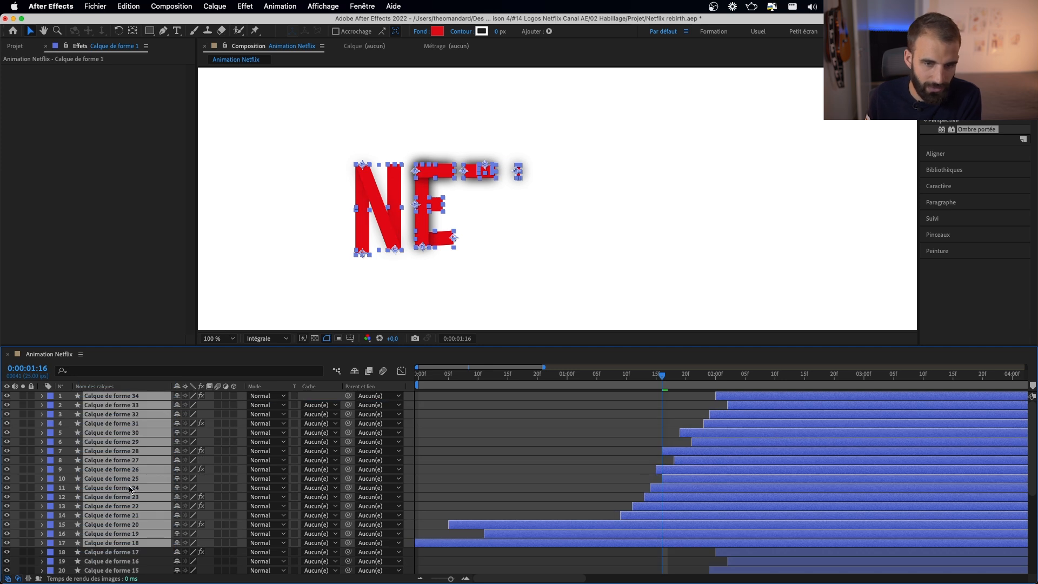
right_click(150, 450)
click(209, 520)
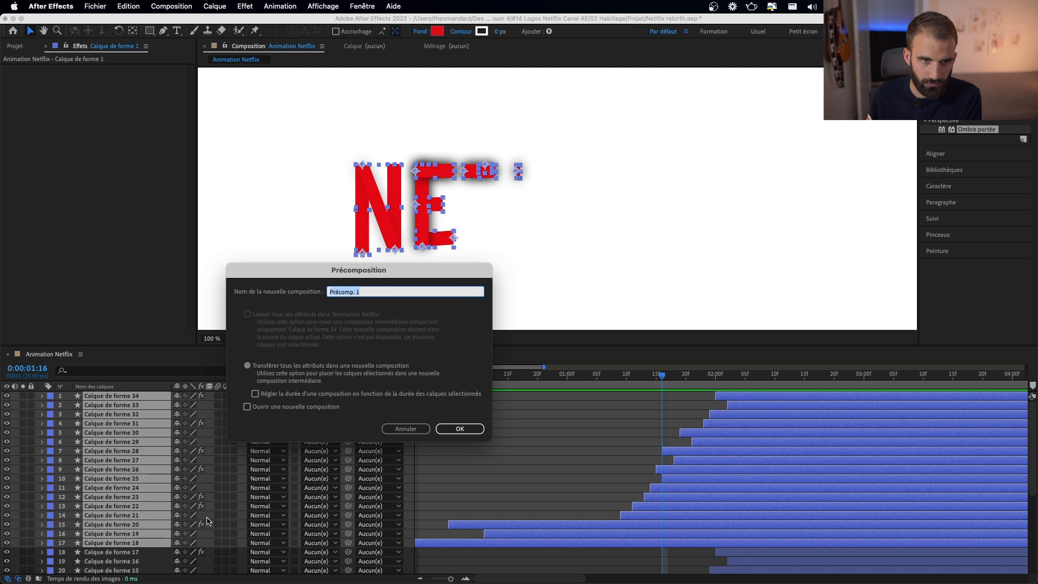
text(d)
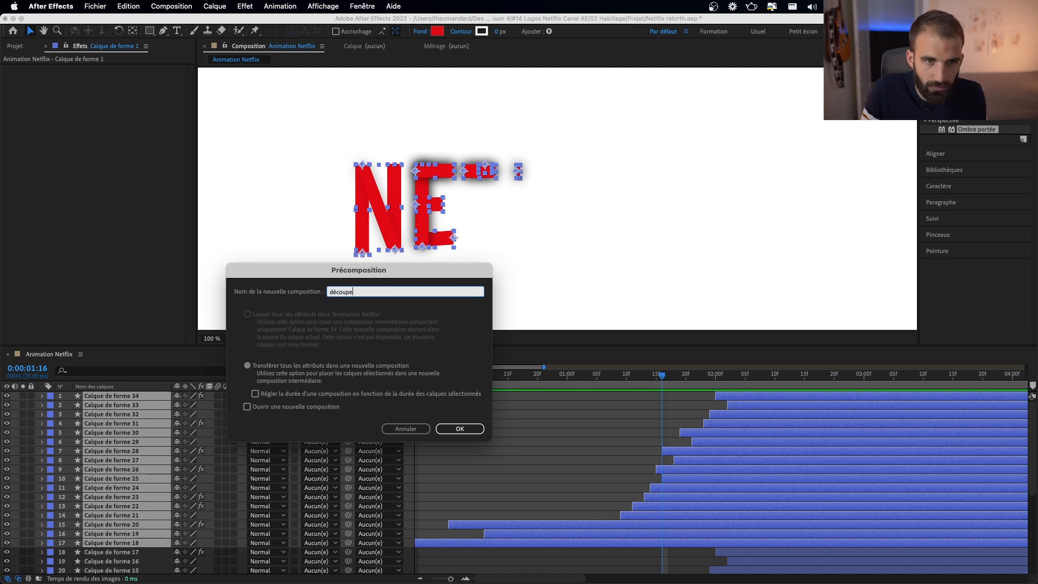
text(écoupe)
key(Return)
- Inside the découpe precomp, disable the effects on every shape layer that has a drop shadow, and return to Animation Netflix
double_click(120, 397)
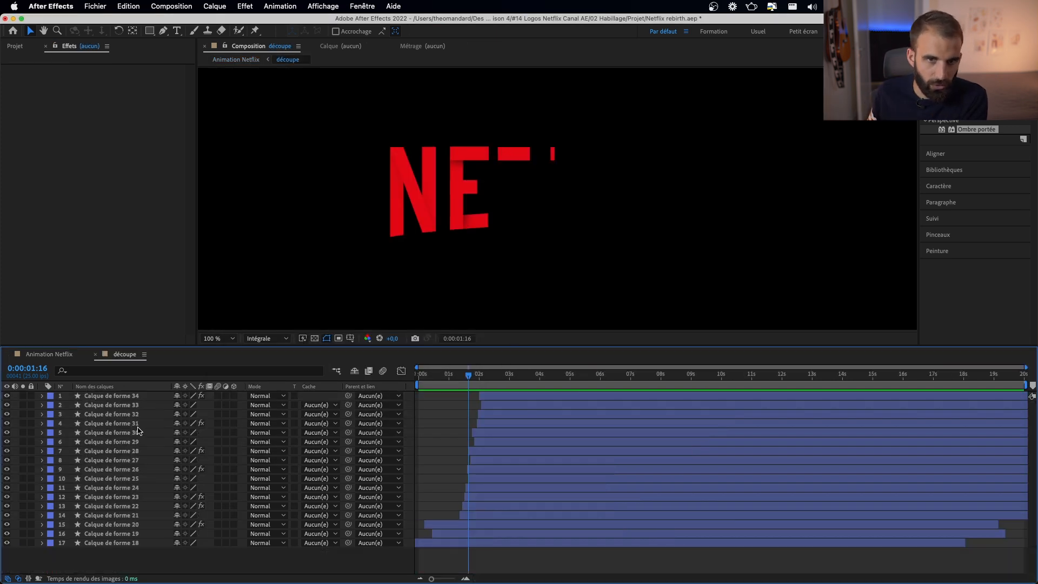
drag(202, 399, 202, 428)
click(201, 524)
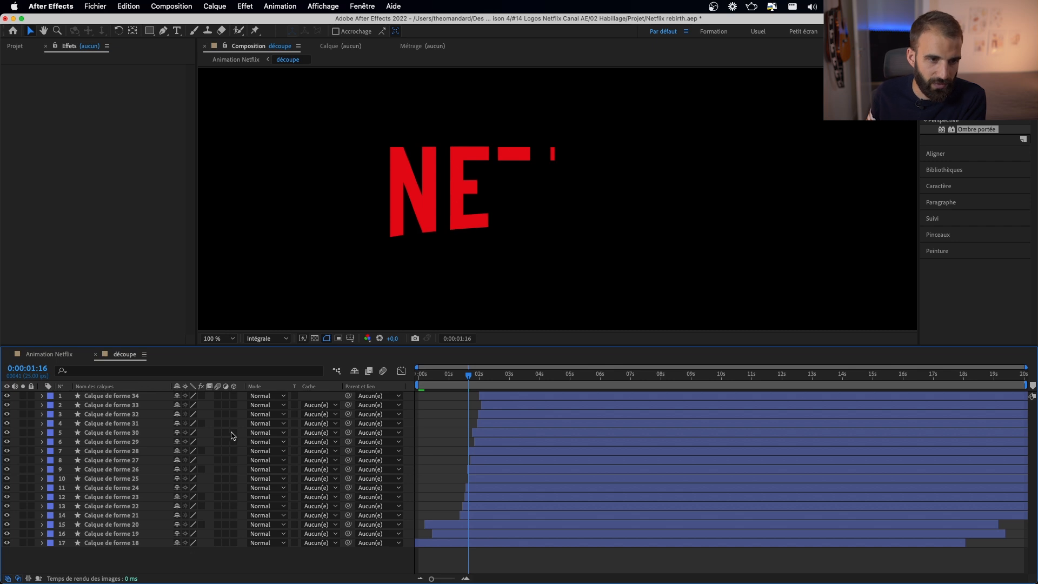
key(Tab)
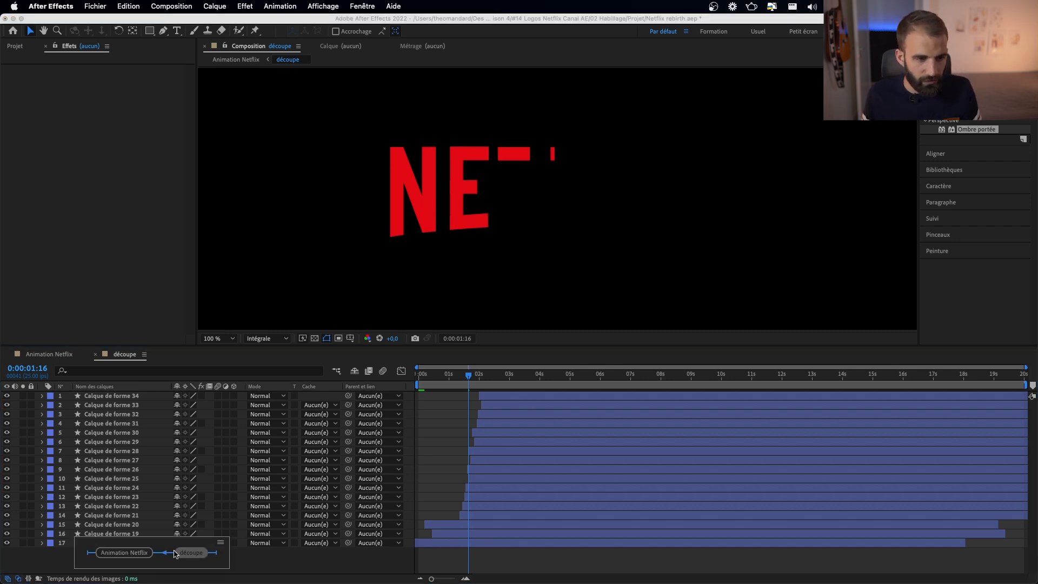
click(135, 555)
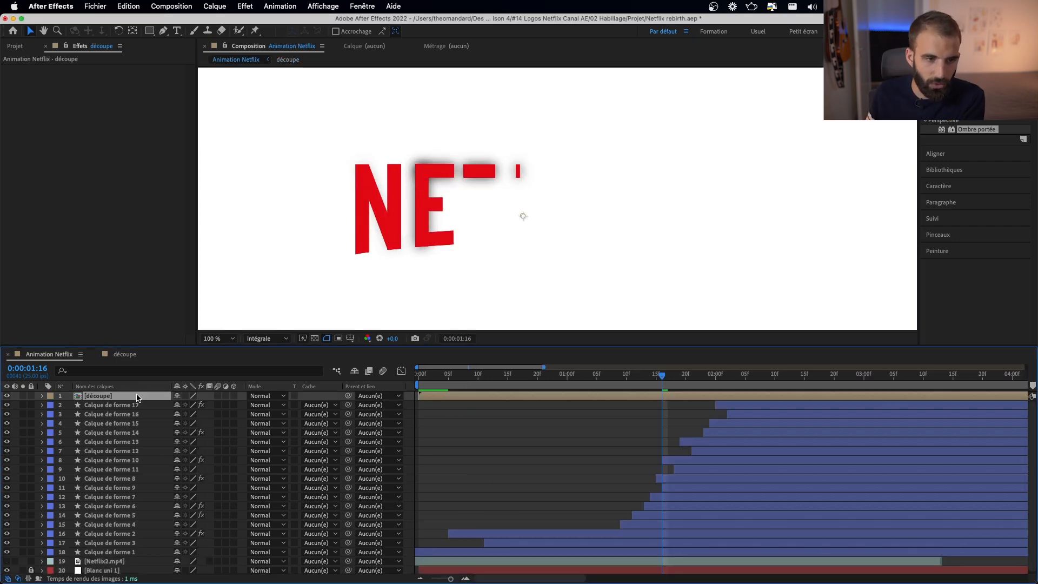
- Set the découpe layer's blending mode to Modèle alpha and go back to the start of the animation
click(276, 399)
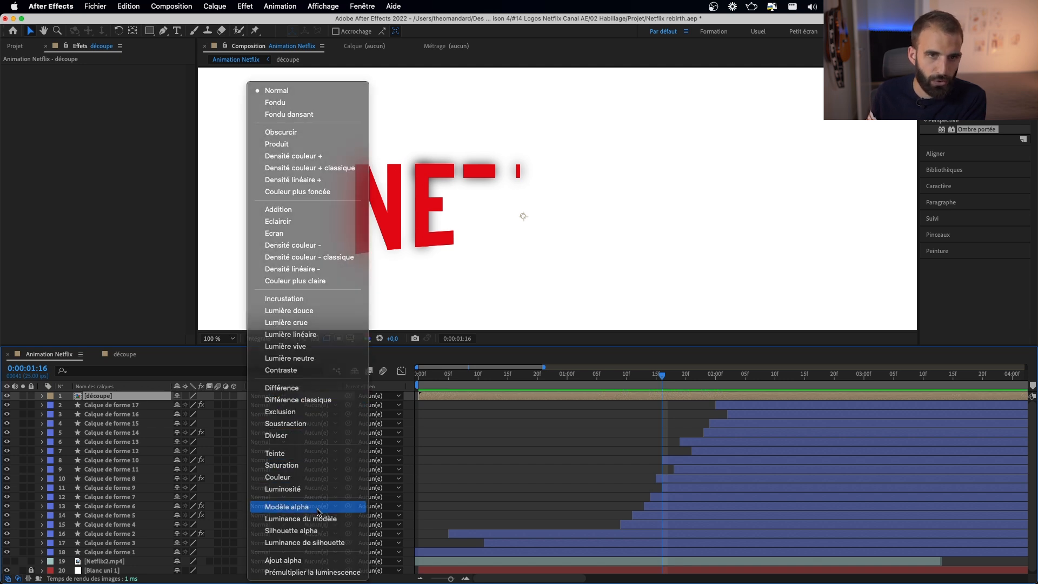
click(317, 512)
key(Home)
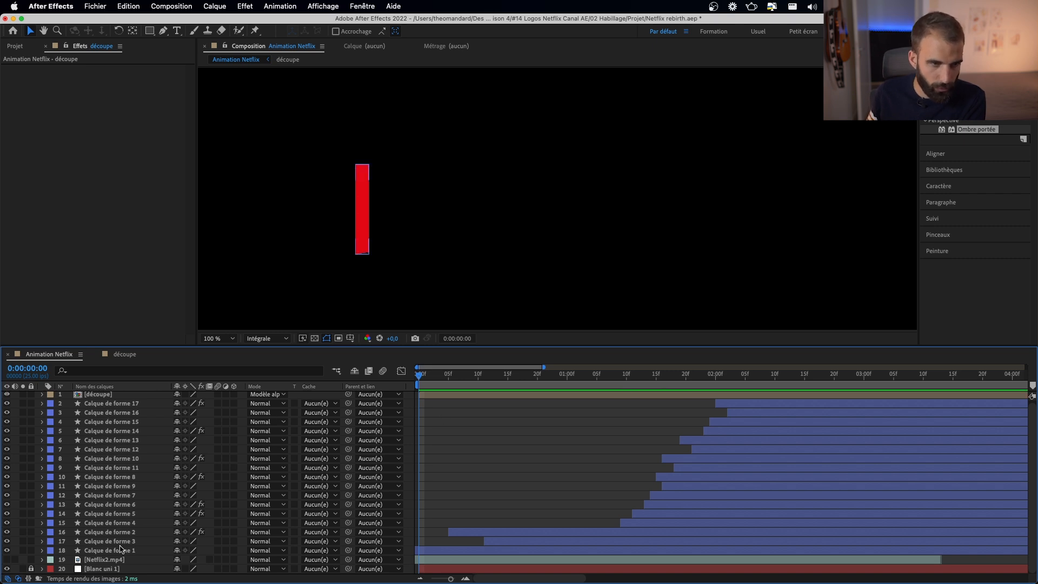
click(107, 397)
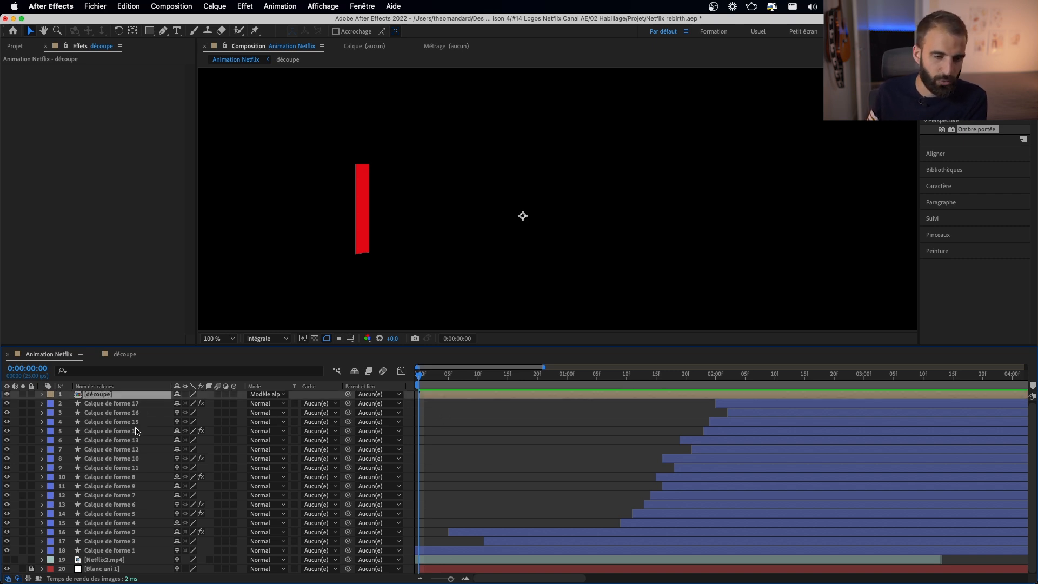
scroll(490, 464, up, 1)
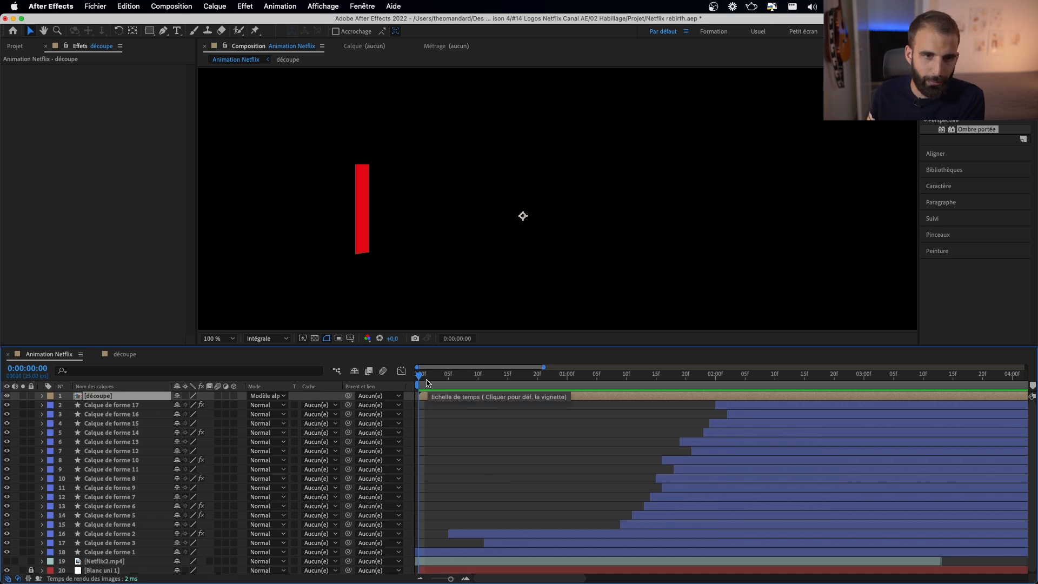
- Examine the letters over the transparency grid between 0:00:00:02 and 0:00:01:18 to check how their shadows are clipped
click(429, 385)
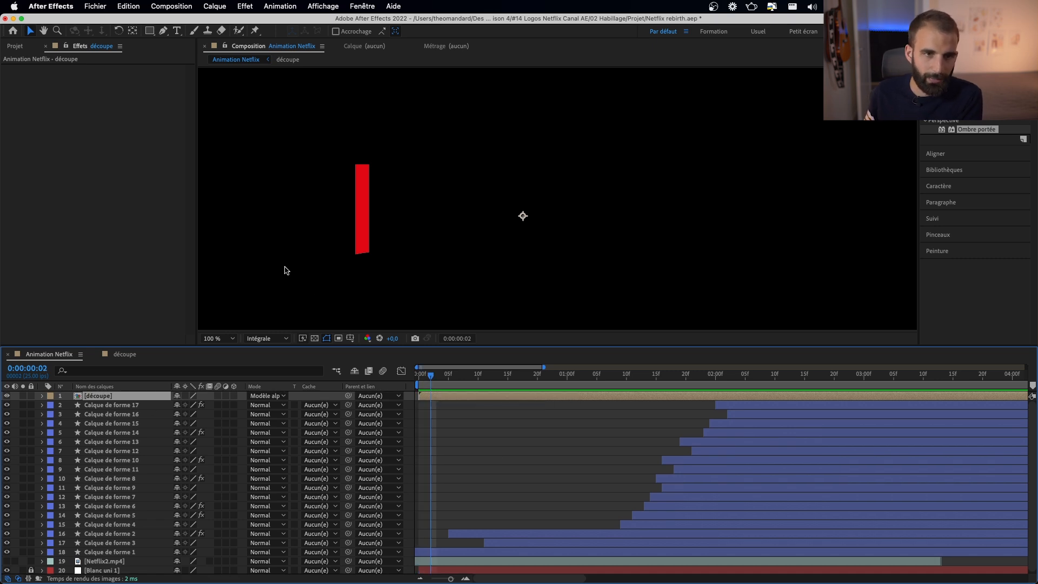
drag(450, 382, 688, 411)
click(314, 338)
scroll(348, 231, up, 4)
drag(688, 376, 675, 395)
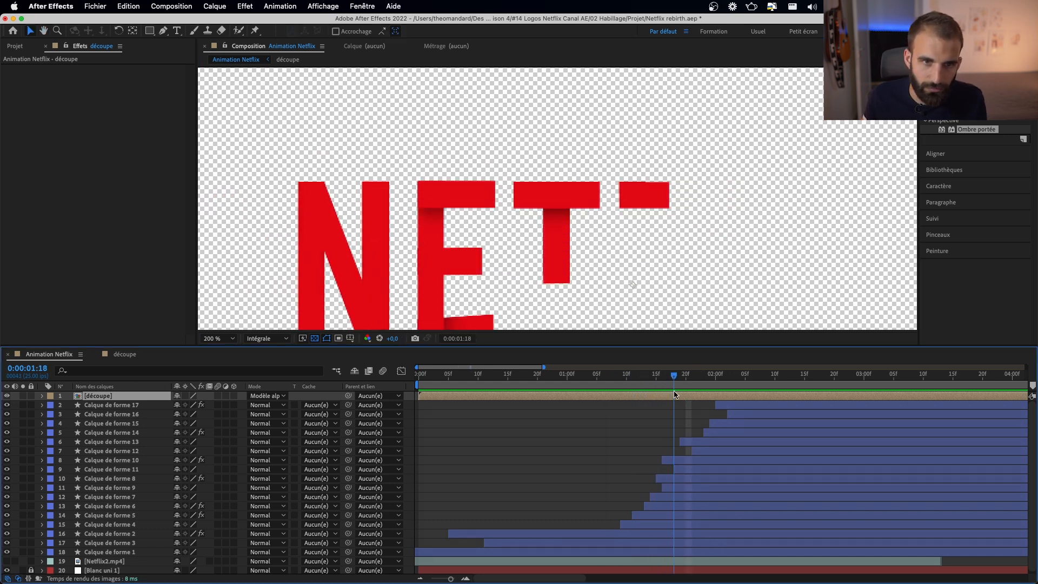
- Move the Netflix2.mp4 reference to the top of the layer stack and make it visible
click(112, 563)
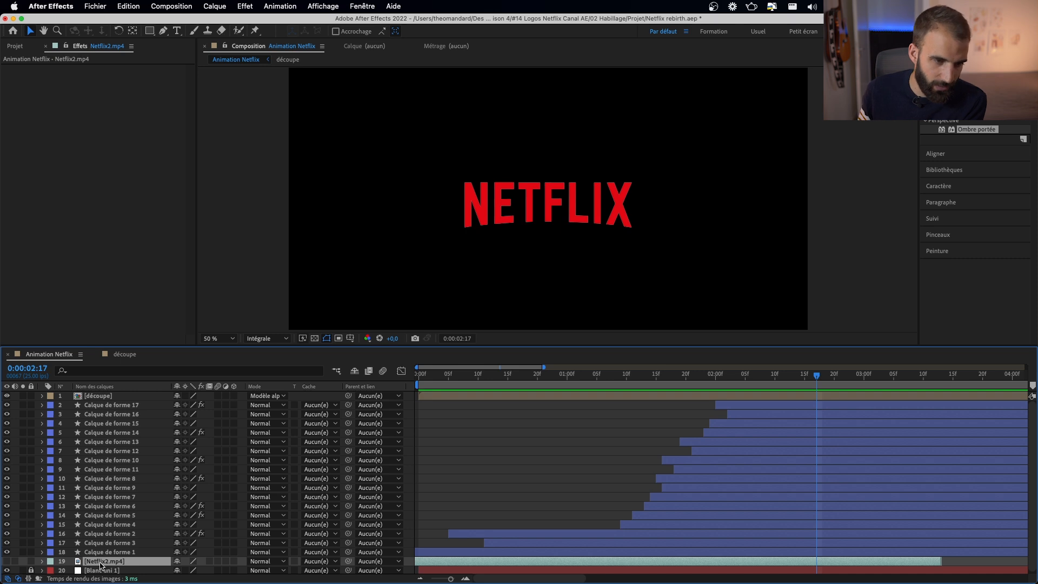
drag(102, 558, 106, 394)
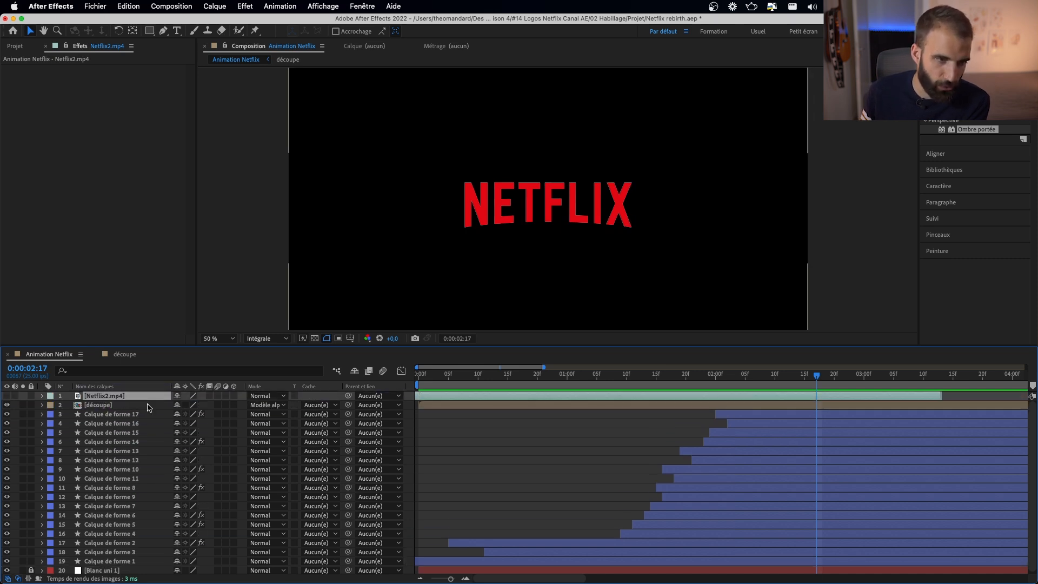
click(7, 396)
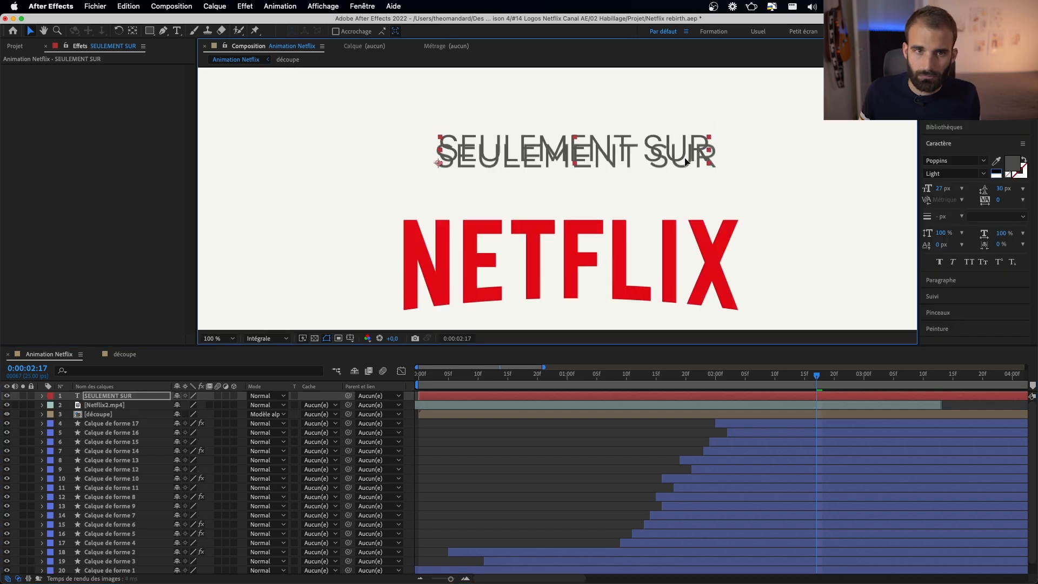
- Place the second text line beneath the NETFLIX logo to match the reference's LE 26 AOÛT caption, and review the reference's motion
key(comma)
drag(612, 177, 613, 288)
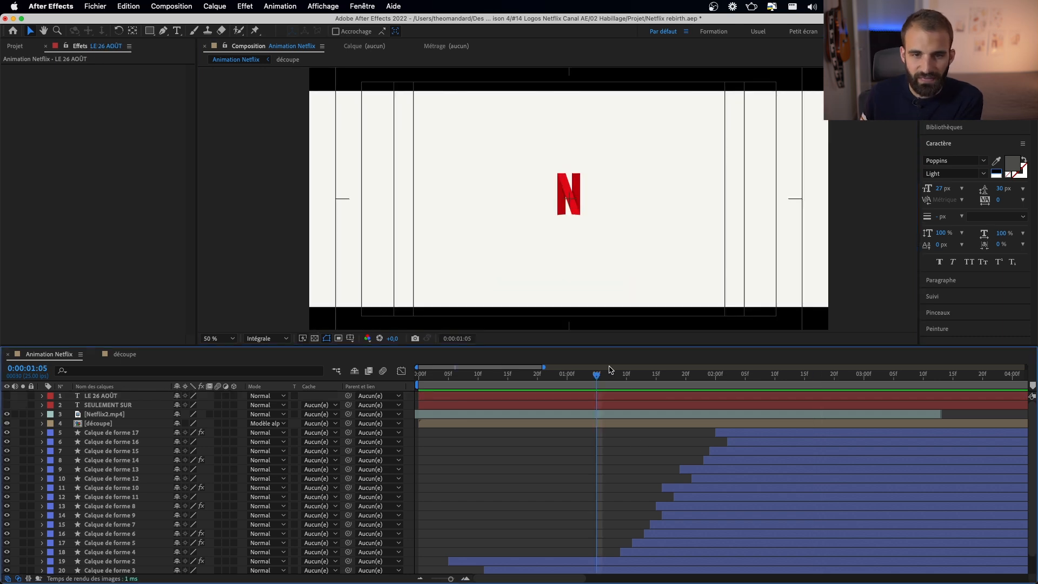
drag(598, 382, 694, 400)
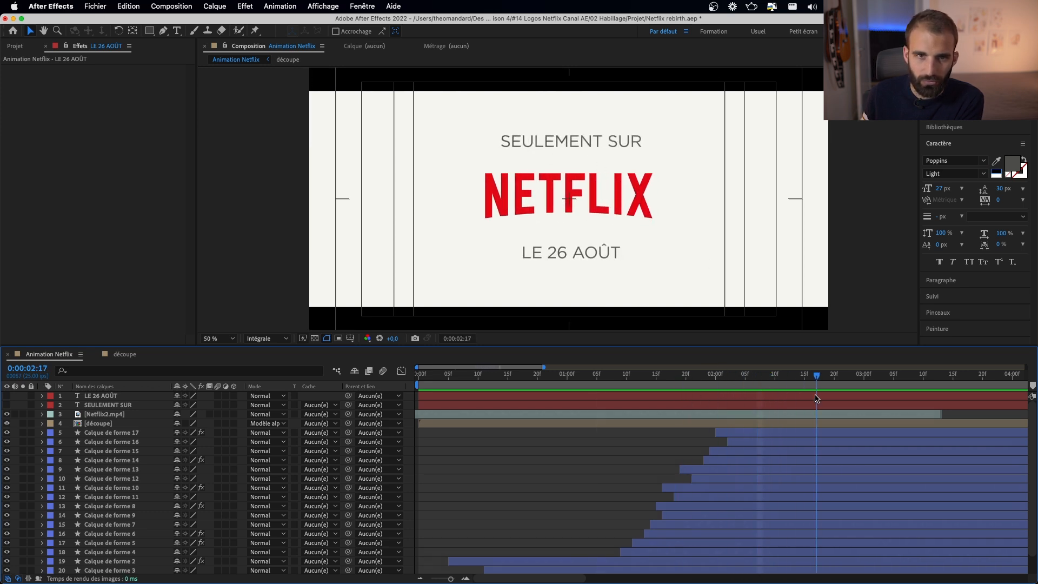
key(space)
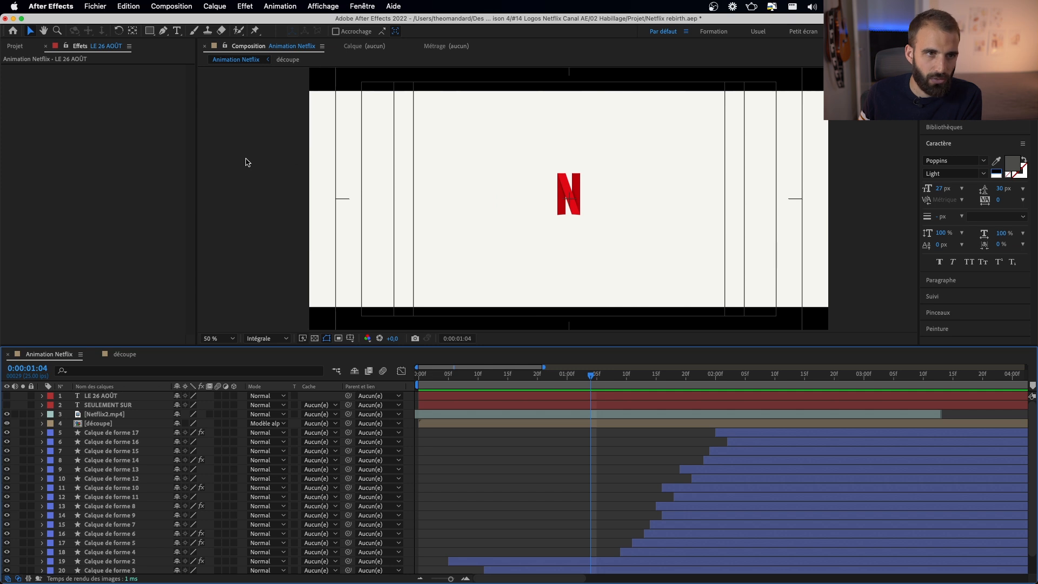
- Create a null object and parent all the red shape layers and the découpe layer to it
click(204, 5)
mouse_move(234, 25)
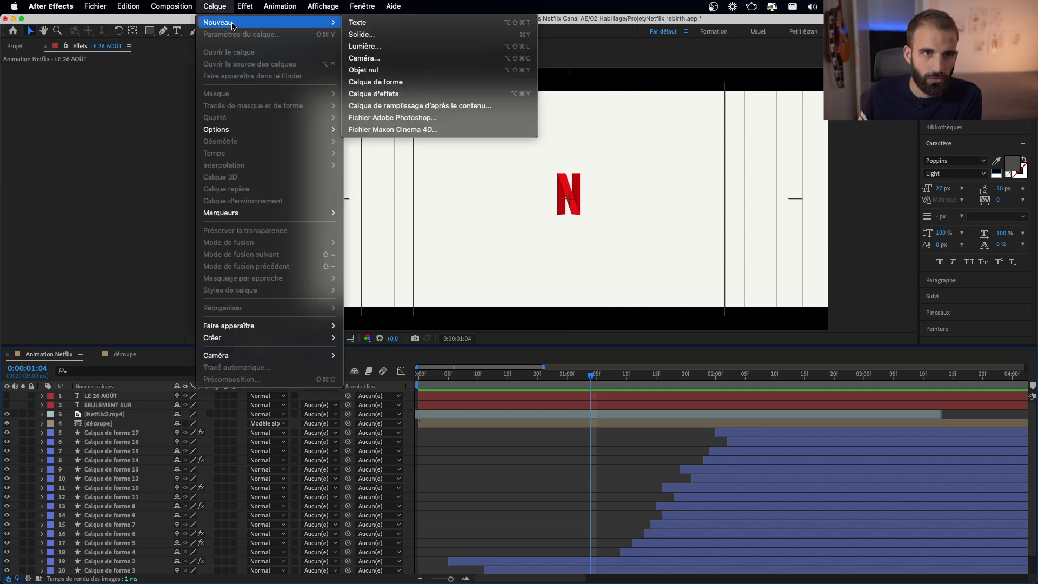
click(364, 70)
click(104, 442)
scroll(109, 476, down, 3)
shift+click(130, 559)
scroll(129, 552, up, 3)
drag(348, 442, 86, 399)
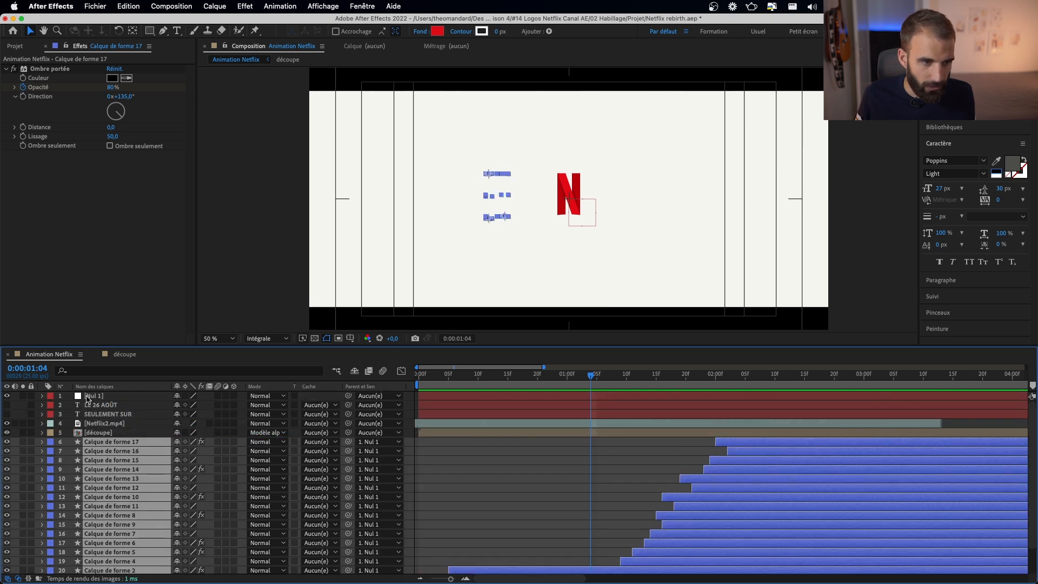
click(124, 433)
drag(348, 433, 86, 396)
- Add a Position keyframe to the null at 0:00:01:08, where the reference's N starts to slide
drag(591, 463, 575, 463)
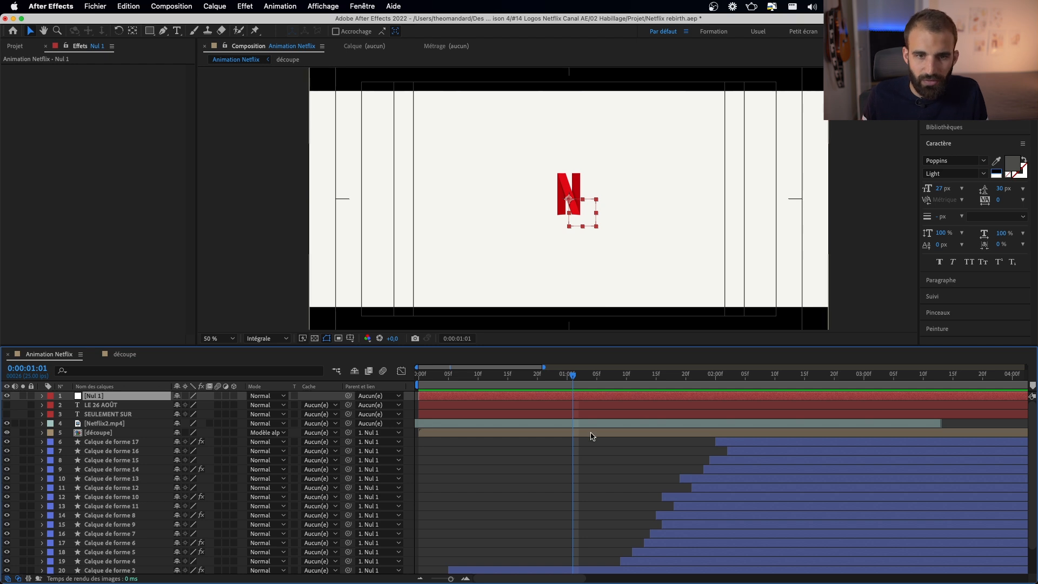
key(p)
drag(576, 382, 615, 377)
key(period)
key(period)
scroll(462, 385, down, 1)
click(70, 396)
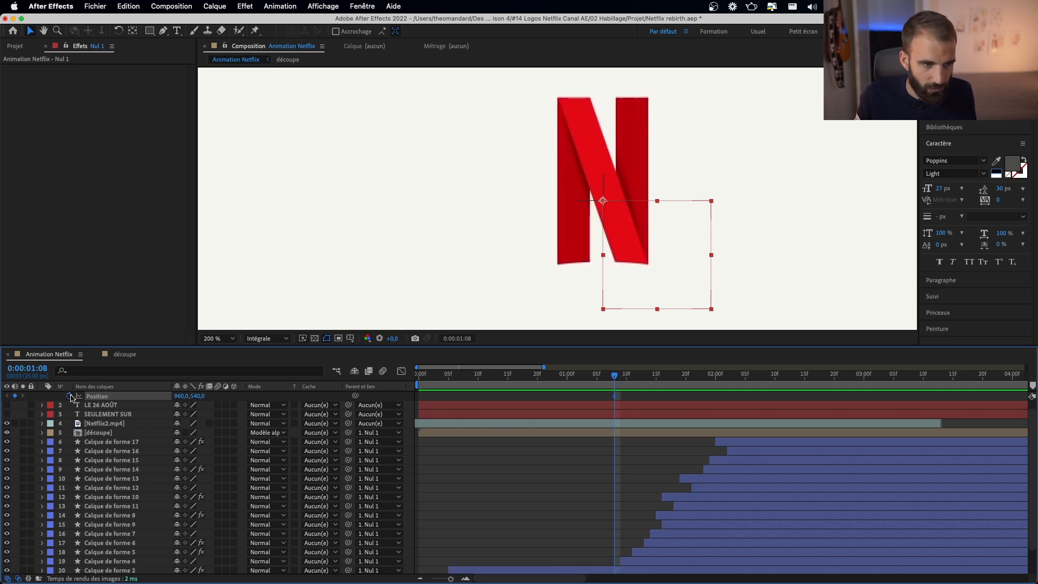
- Add a second Position keyframe to the null at 0:00:02:11, where the reference's logo settles
drag(618, 382, 795, 424)
key(Page_Up)
key(Page_Up)
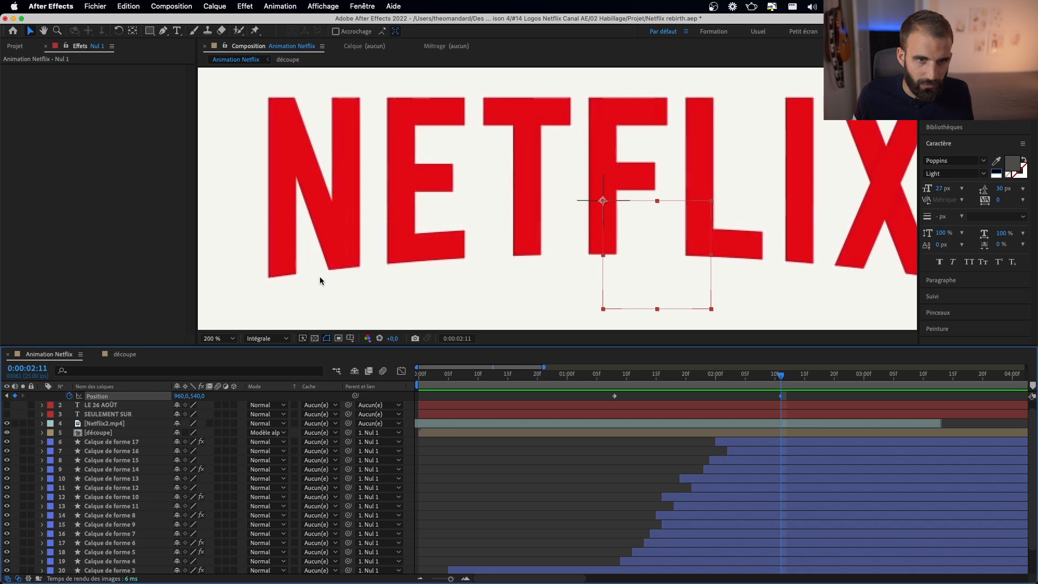
- At 0:00:01:08, lower the Netflix2.mp4 reference to 33% opacity and set the null's Position to 1228, 540 to align the N
key(comma)
scroll(7, 434, up, 1)
click(7, 434)
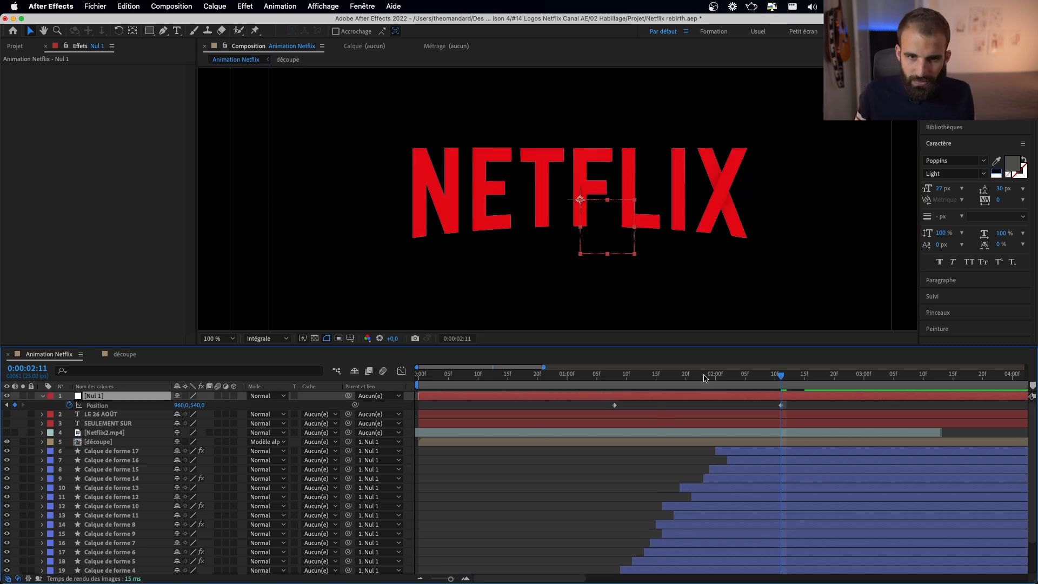
drag(780, 378, 616, 384)
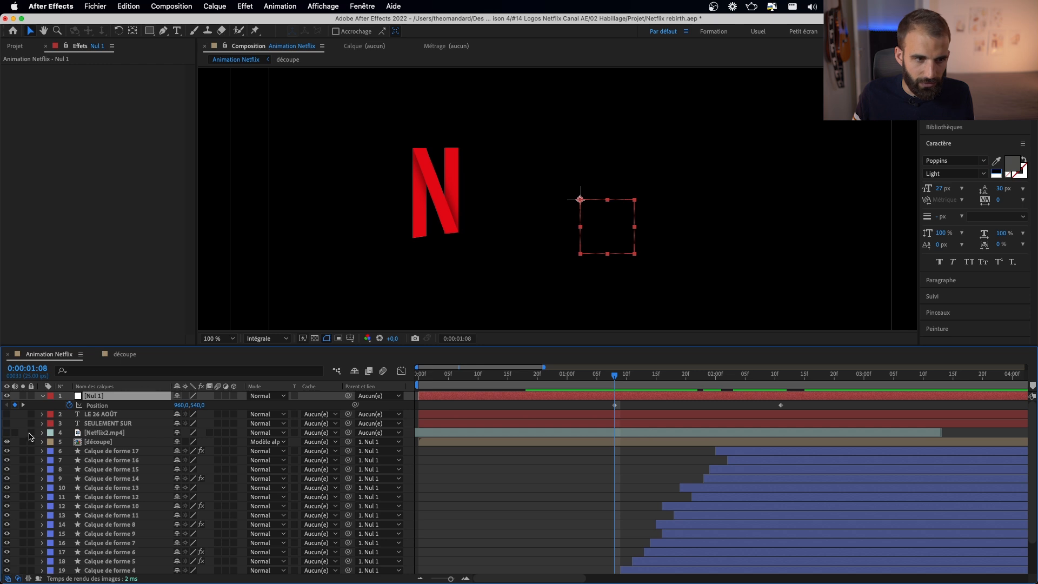
click(8, 433)
key(t)
drag(181, 443, 149, 446)
click(140, 434)
drag(180, 406, 351, 432)
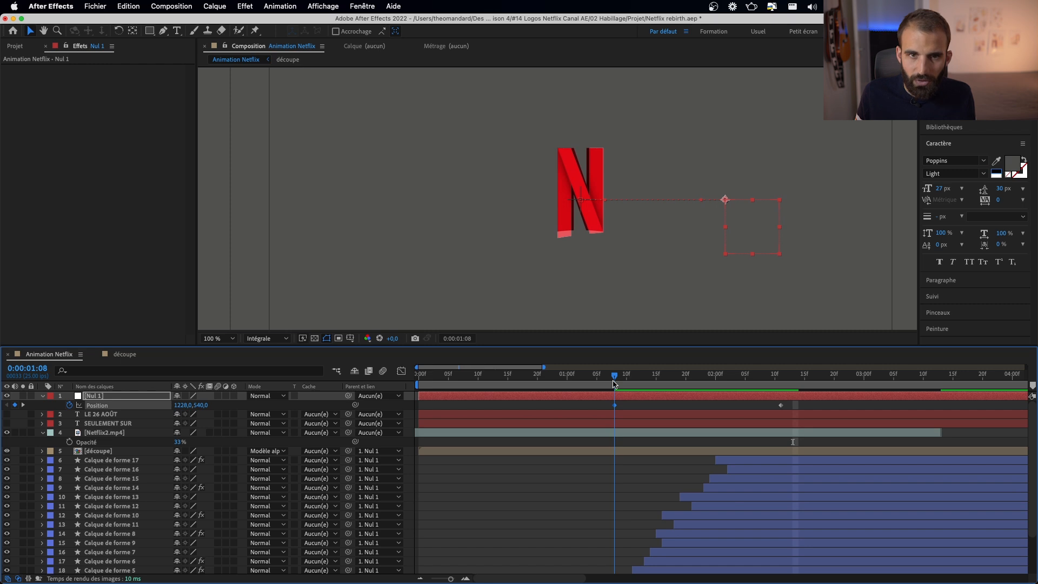
- Check the slide against the reference and apply easing to both of the null's Position keyframes
drag(618, 383, 635, 397)
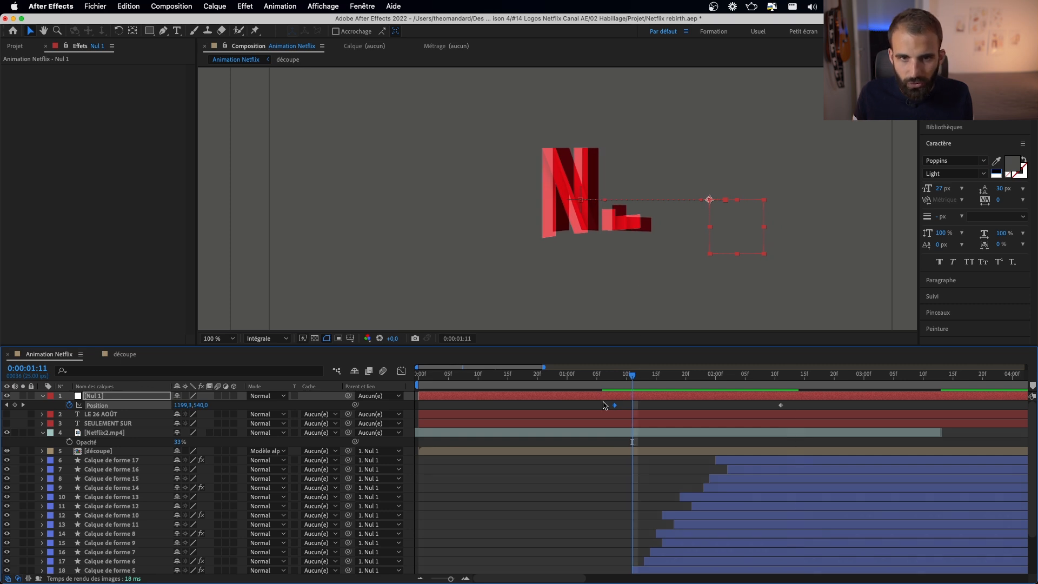
drag(601, 403, 803, 421)
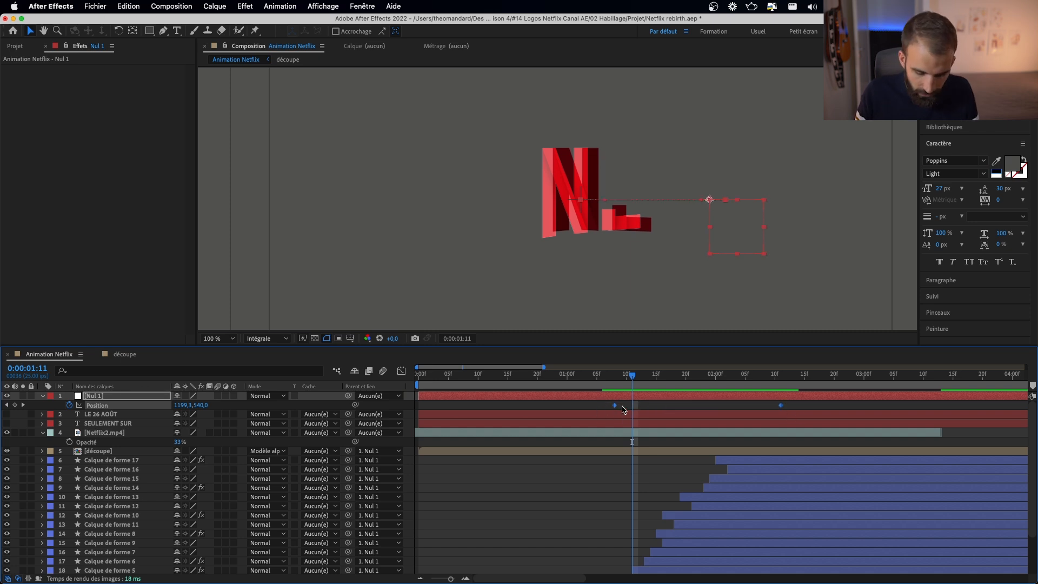
key(F9)
drag(631, 408, 715, 413)
click(755, 409)
click(780, 406)
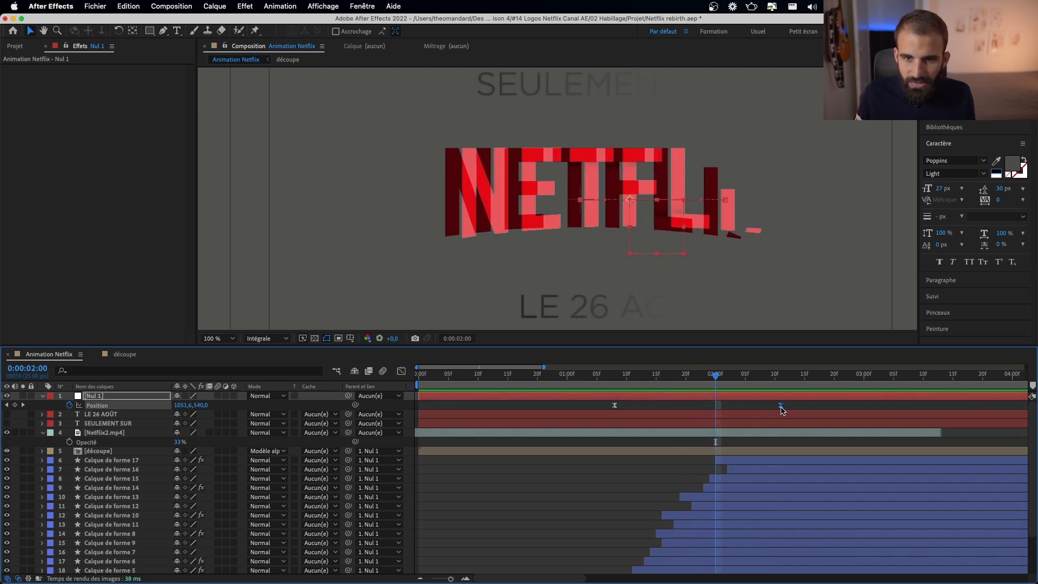
- Lengthen the ease into the null's final Position keyframe in the speed graph and review the motion
click(401, 370)
drag(756, 546, 724, 545)
drag(614, 391, 758, 514)
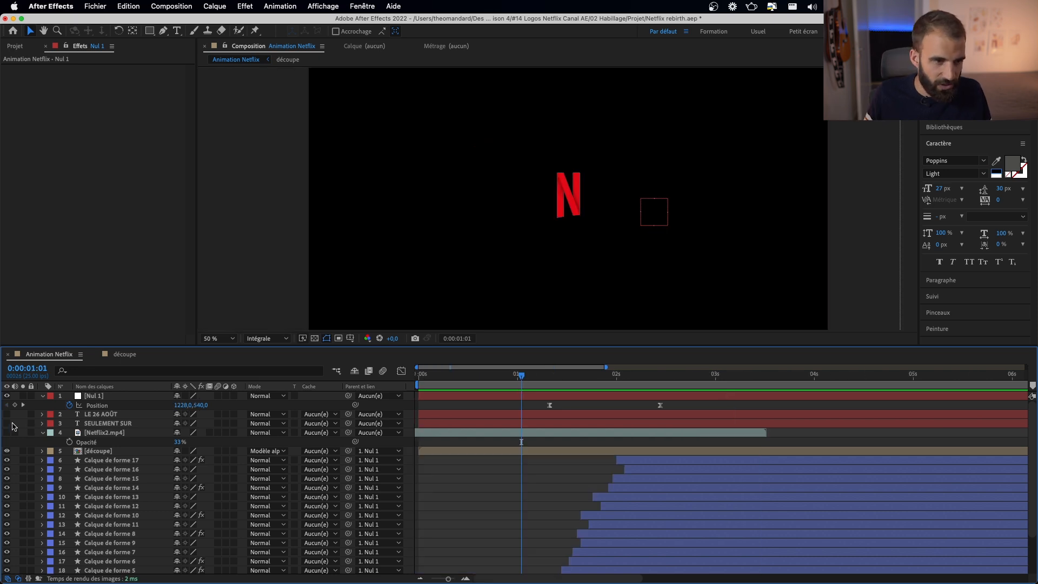
- Make the SEULEMENT SUR and LE 26 AOÛT text layers visible
click(6, 423)
click(7, 414)
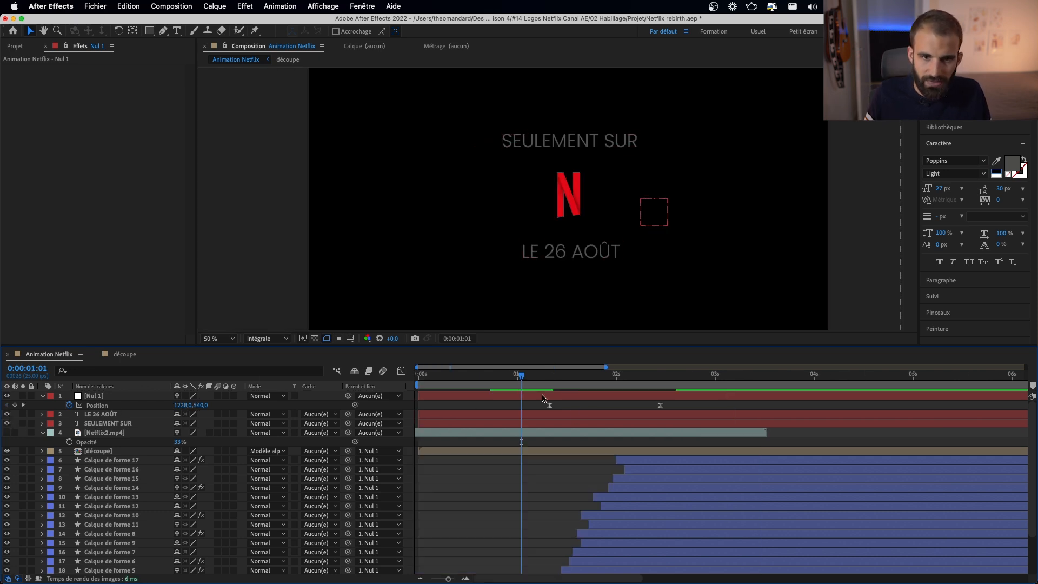
- Try to parent the LE 26 AOÛT and SEULEMENT SUR text layers to Nul 1 at 0:00:00:22
drag(523, 376, 506, 389)
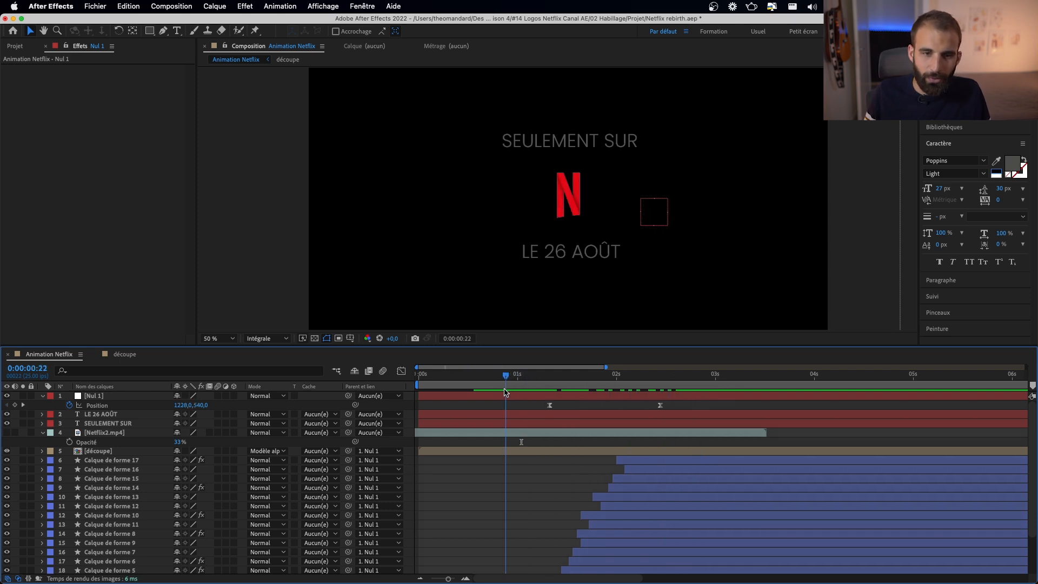
click(131, 414)
shift+click(131, 424)
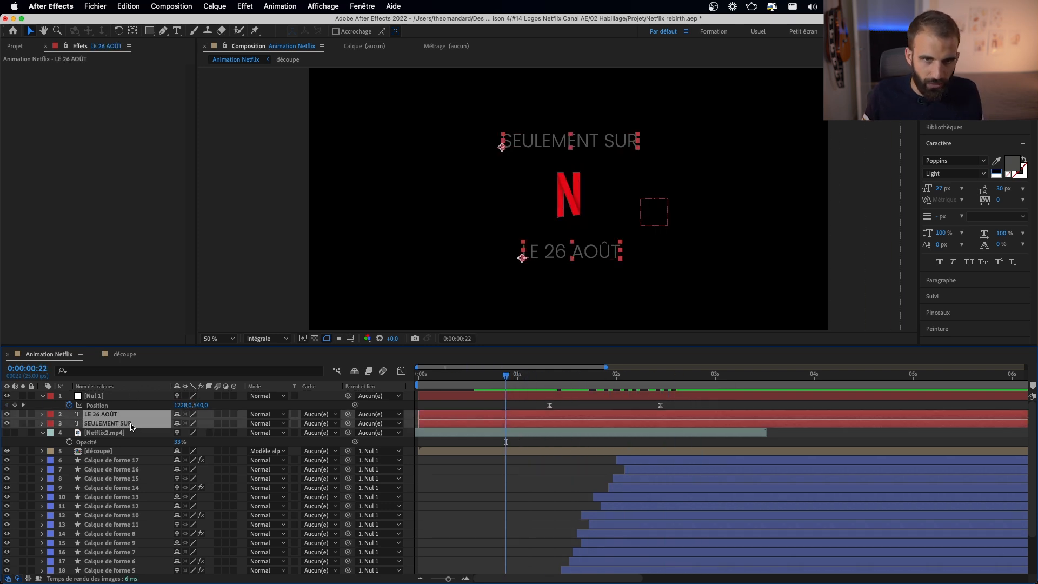
drag(348, 414, 108, 396)
drag(505, 375, 696, 417)
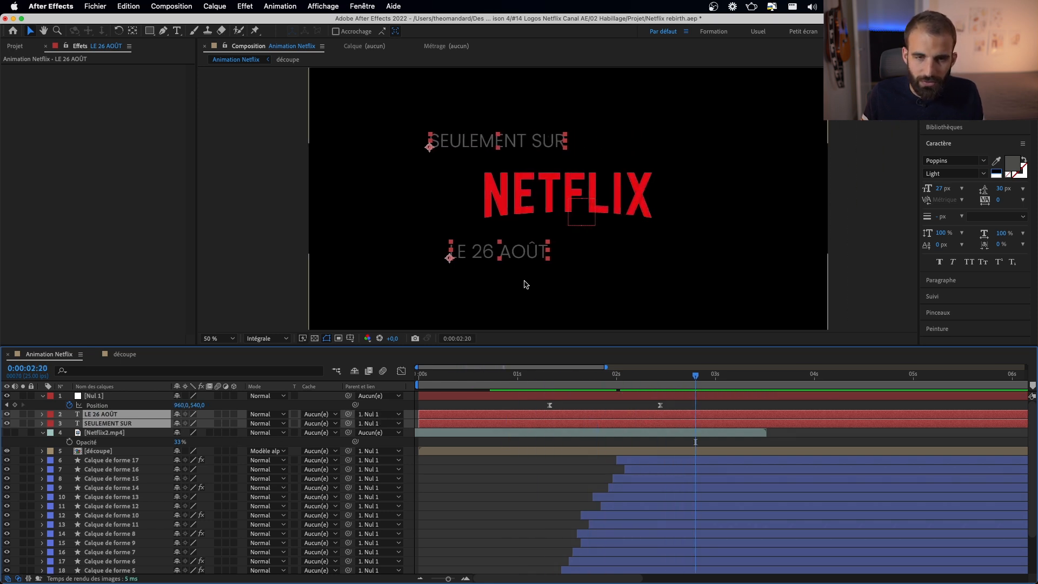
- At 0:00:02:21, with the full logo in its final position, parent both caption text layers to Nul 1
drag(509, 373, 703, 417)
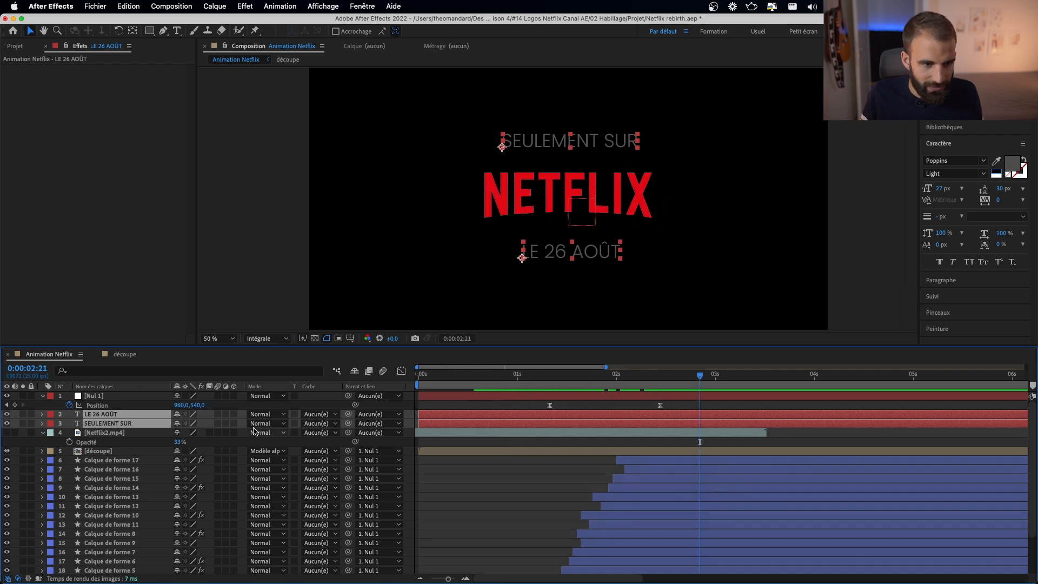
drag(347, 423, 116, 395)
key(super+shift+a)
- At 0:00:01:12, apply the Fondu lent text animation preset to the SEULEMENT SUR and LE 26 AOÛT captions
drag(634, 376, 567, 398)
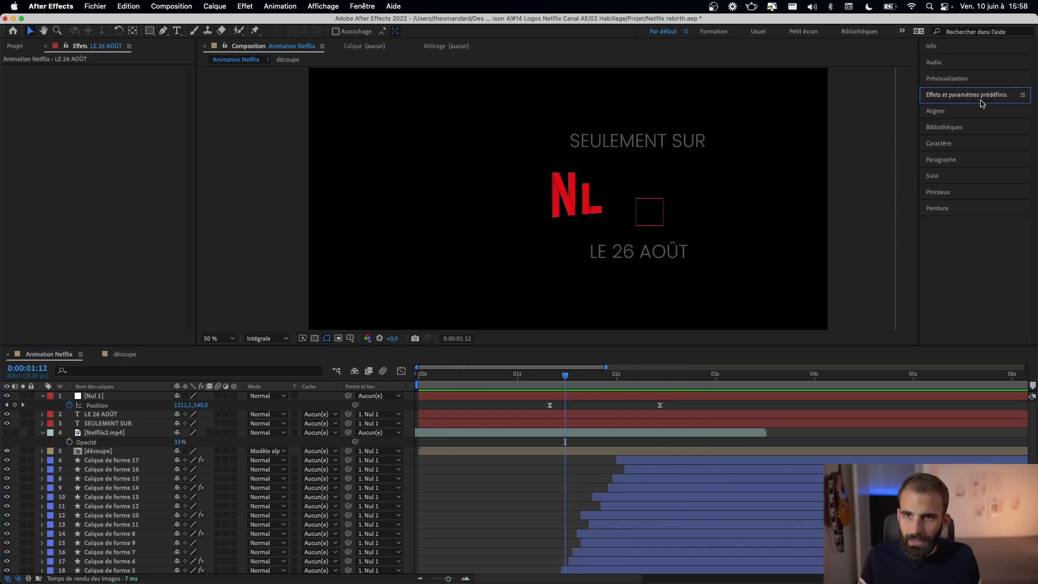
click(966, 94)
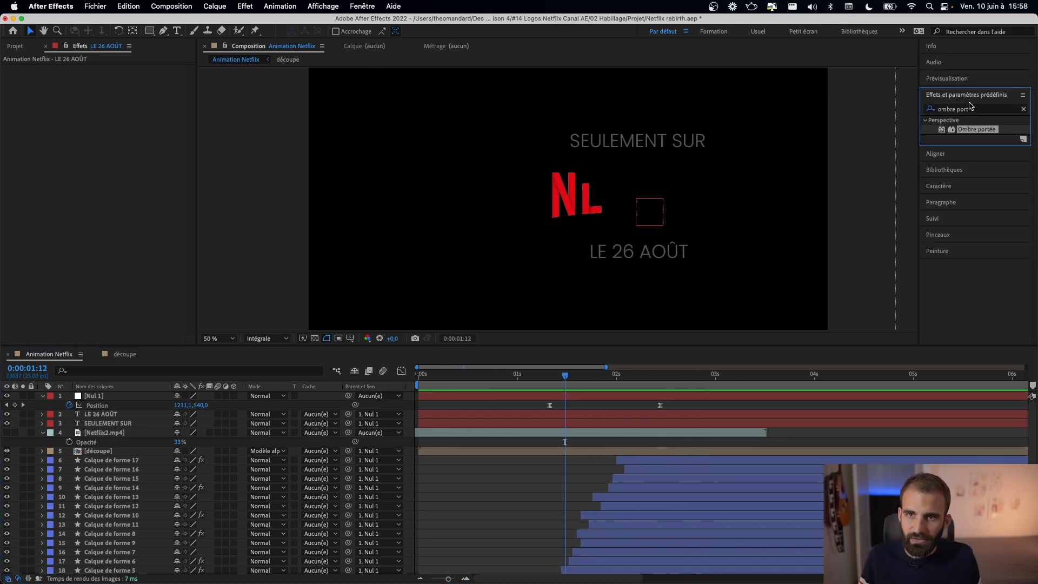
key(super+a)
text(fondu lent)
drag(980, 147, 633, 145)
drag(973, 148, 624, 260)
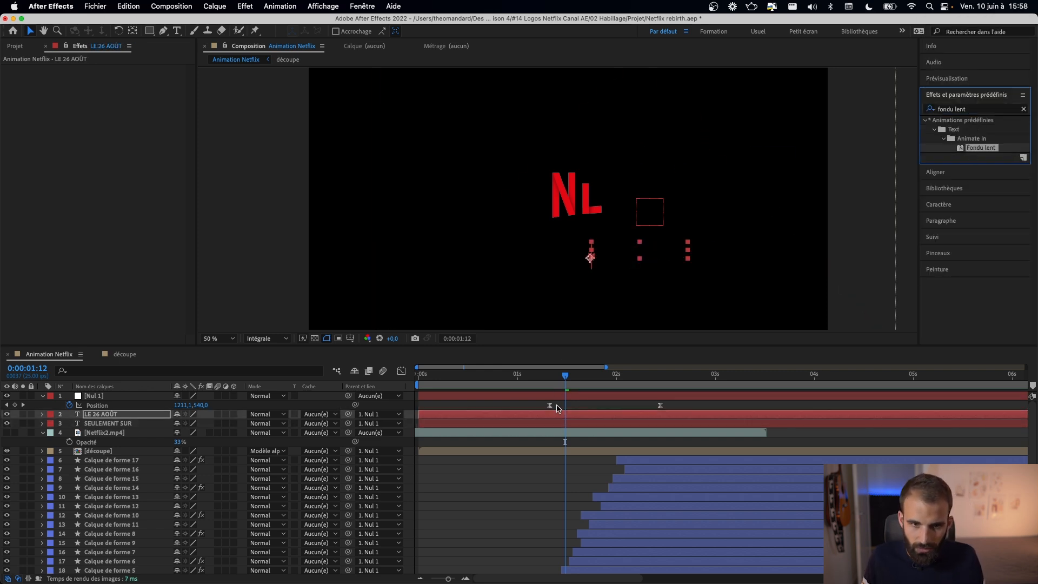
- Move both captions' final Décalage keyframes earlier to about 0:00:02:02 and preview the text reveal
shift+click(575, 422)
key(u)
drag(765, 427, 763, 462)
drag(578, 385, 607, 398)
drag(627, 433, 607, 424)
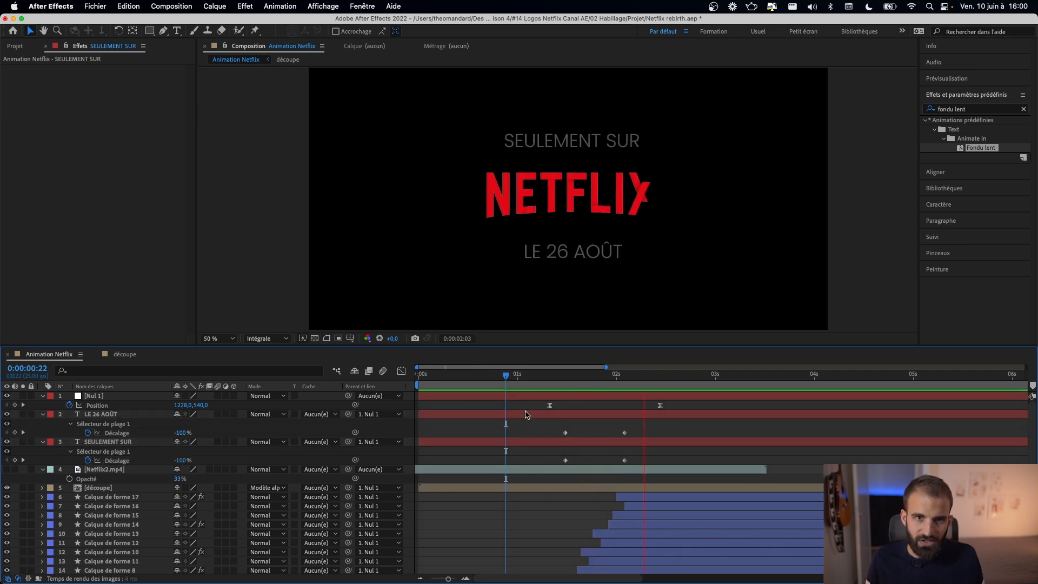
- Show the Netflix2.mp4 reference at 50% opacity and play it from the start against the animation
click(433, 464)
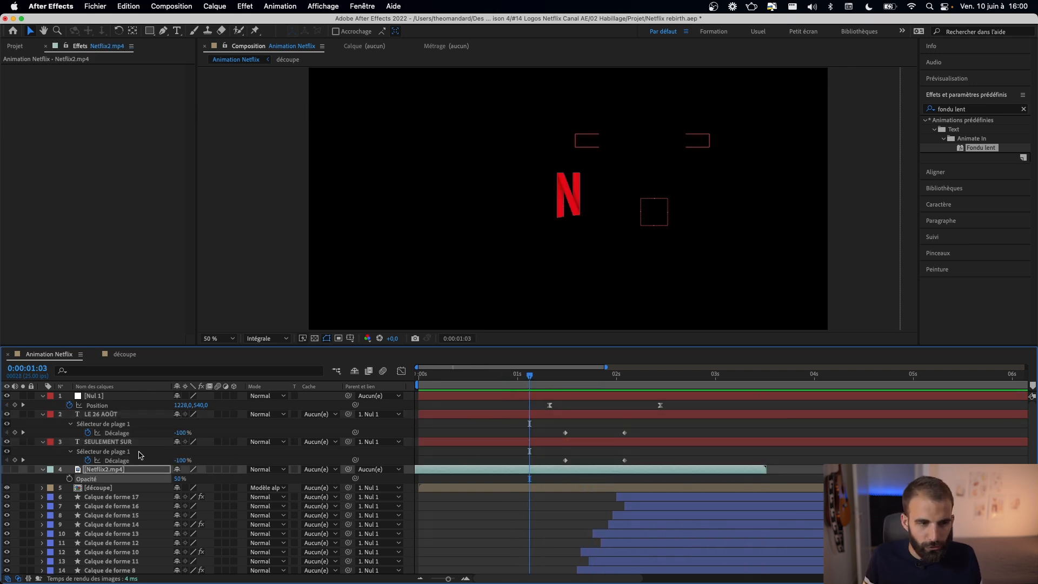
click(7, 469)
click(513, 384)
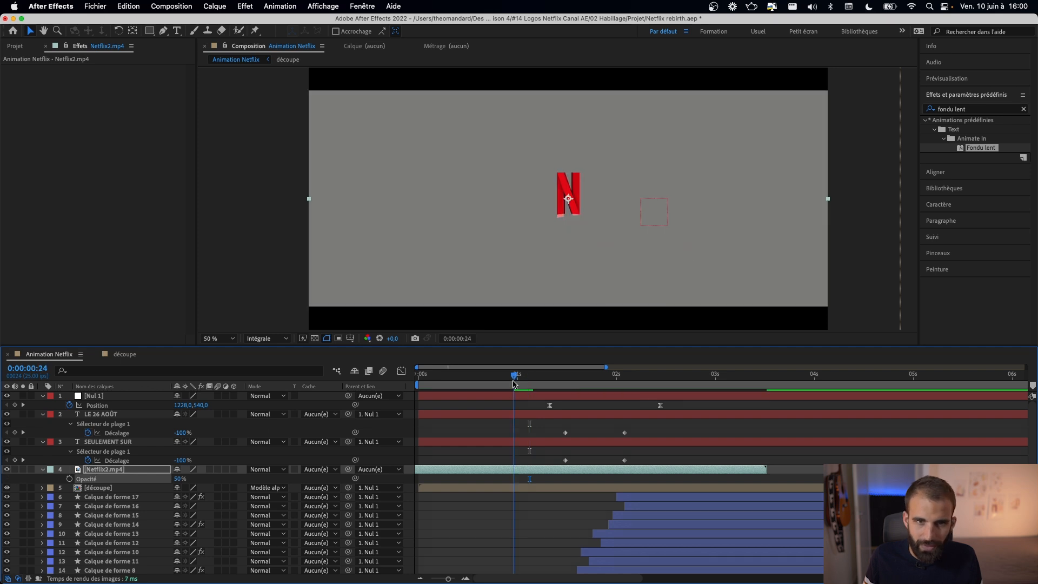
drag(513, 385, 418, 386)
key(space)
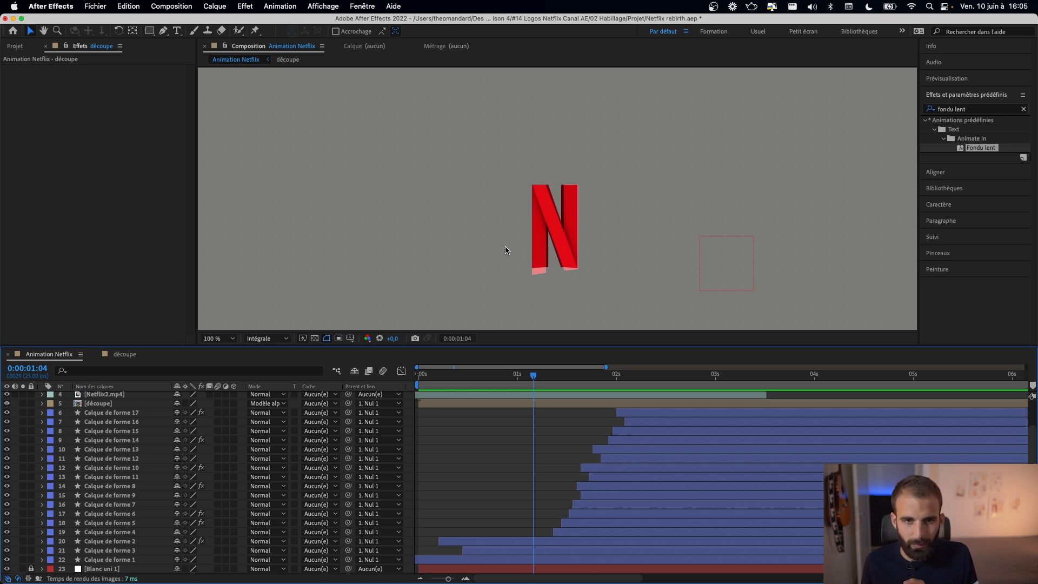
- Split the Calque de forme 1, 2 and 3 layers that build the N at 0:00:01:04
click(502, 560)
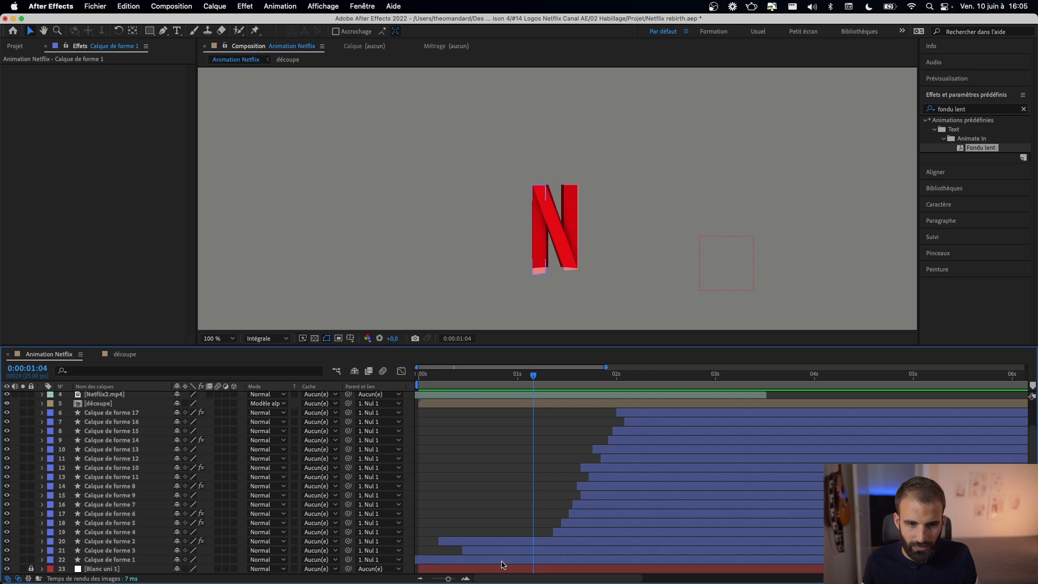
shift+click(503, 542)
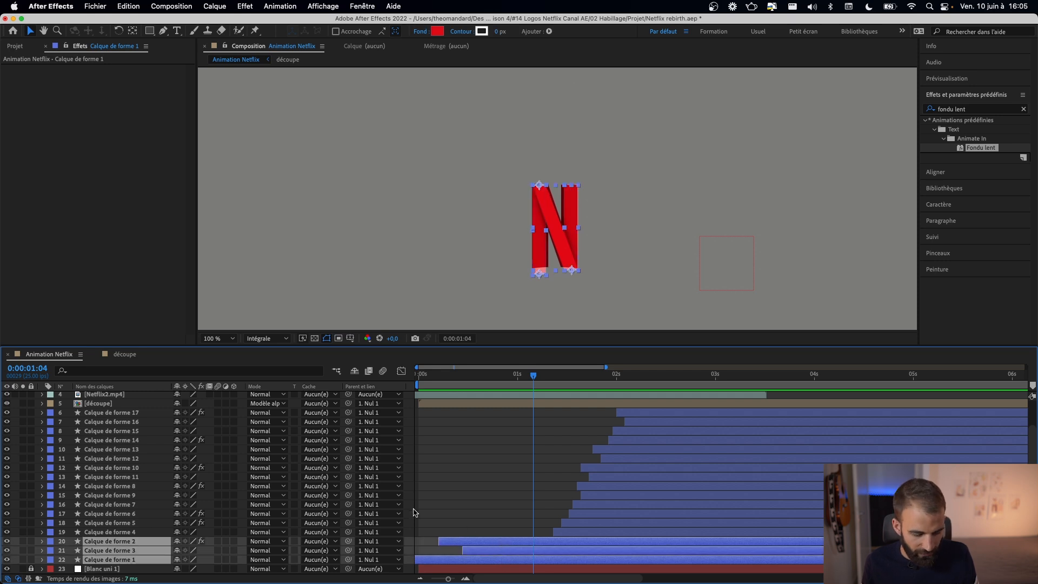
key(super+shift+d)
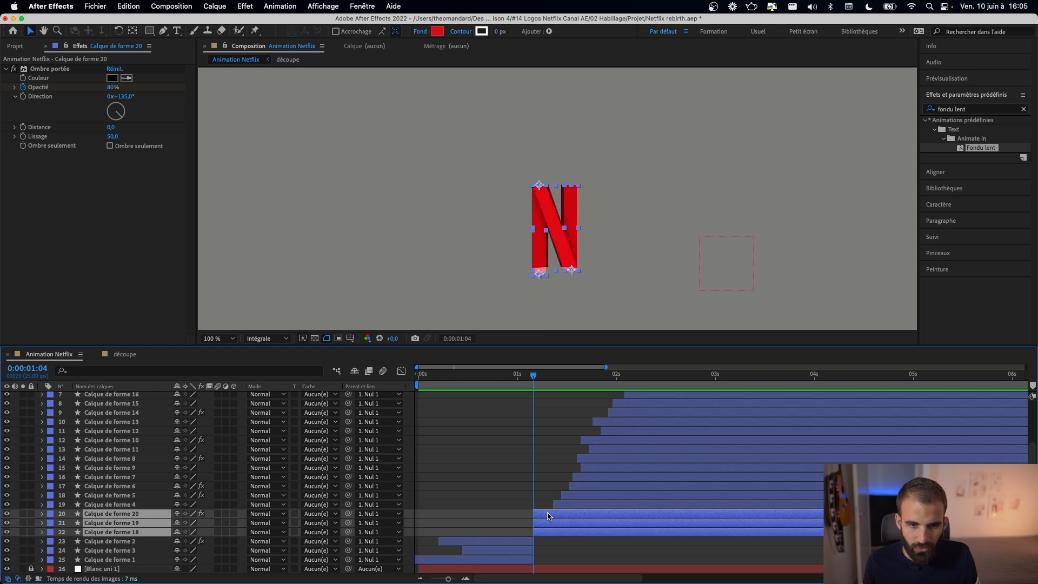
- Move the earlier halves of the split N layers, Calque de forme 1, 2 and 3, to the top of the layer stack
click(483, 545)
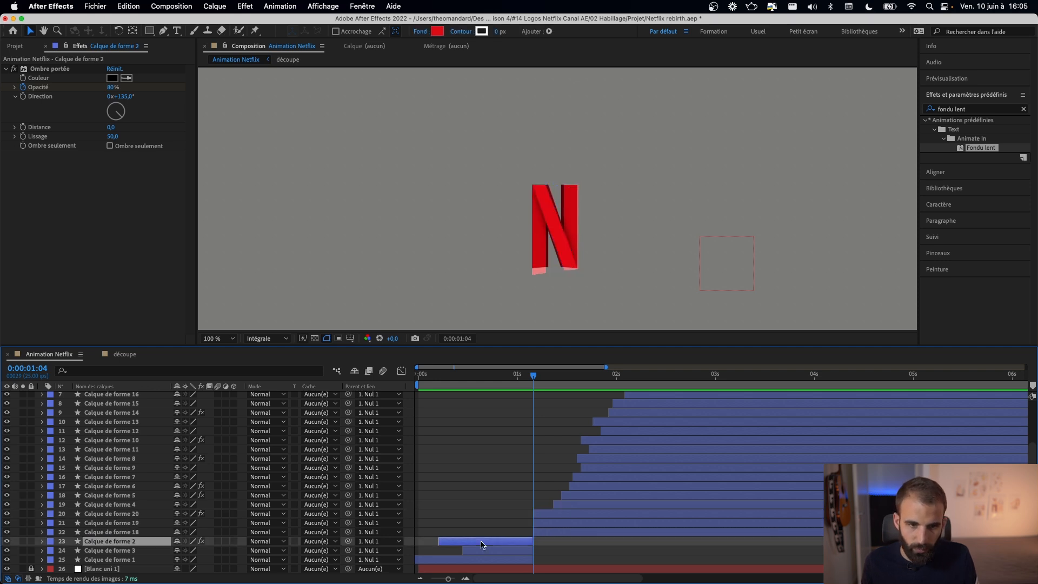
shift+click(477, 559)
drag(116, 544, 136, 397)
key(F2)
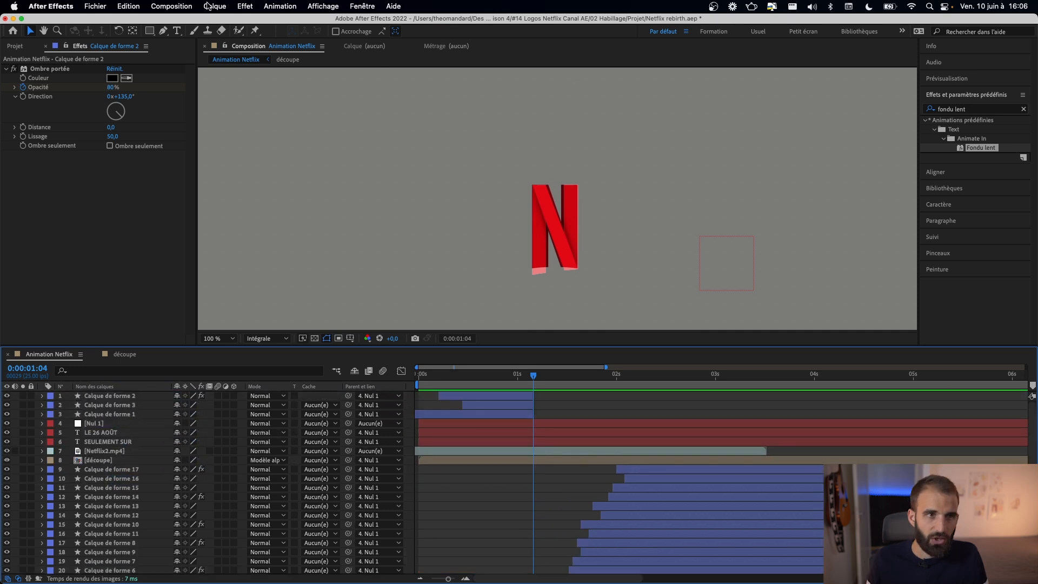
- Add a second null object and parent the earlier N layers, Calque de forme 1, 2 and 3, to it
click(215, 6)
mouse_move(227, 22)
click(385, 72)
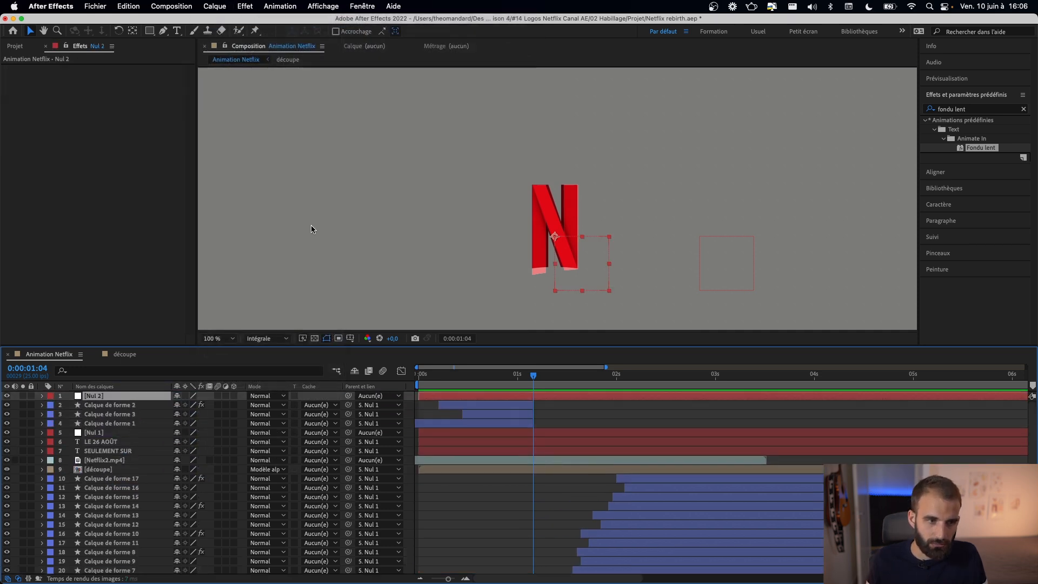
click(133, 409)
shift+click(132, 424)
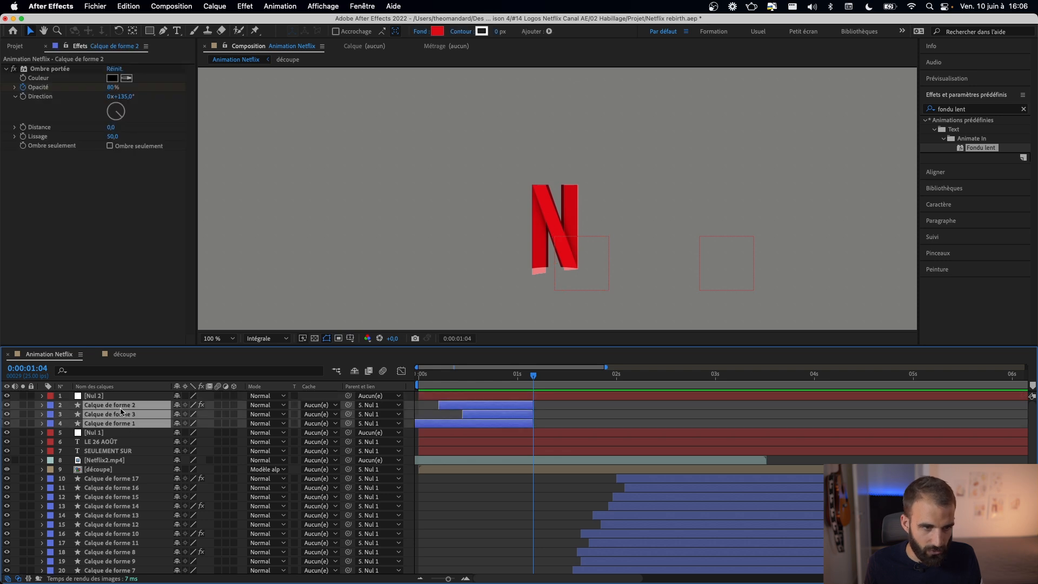
drag(349, 422, 95, 396)
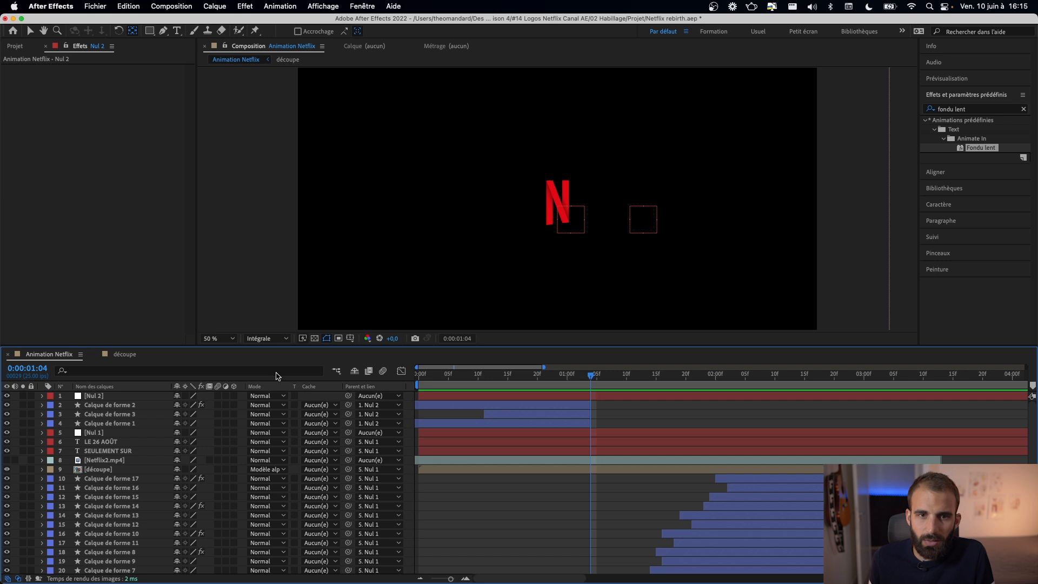
- Make Nul 2 and its three N layers 3D, and set a Position keyframe on the null at 0:00:01:04
key(v)
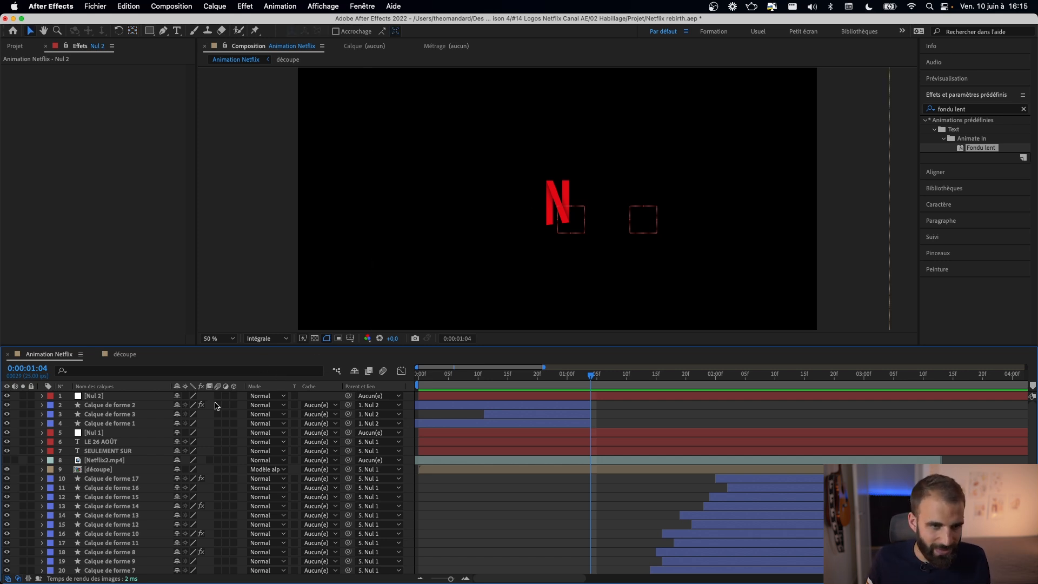
drag(234, 396, 234, 423)
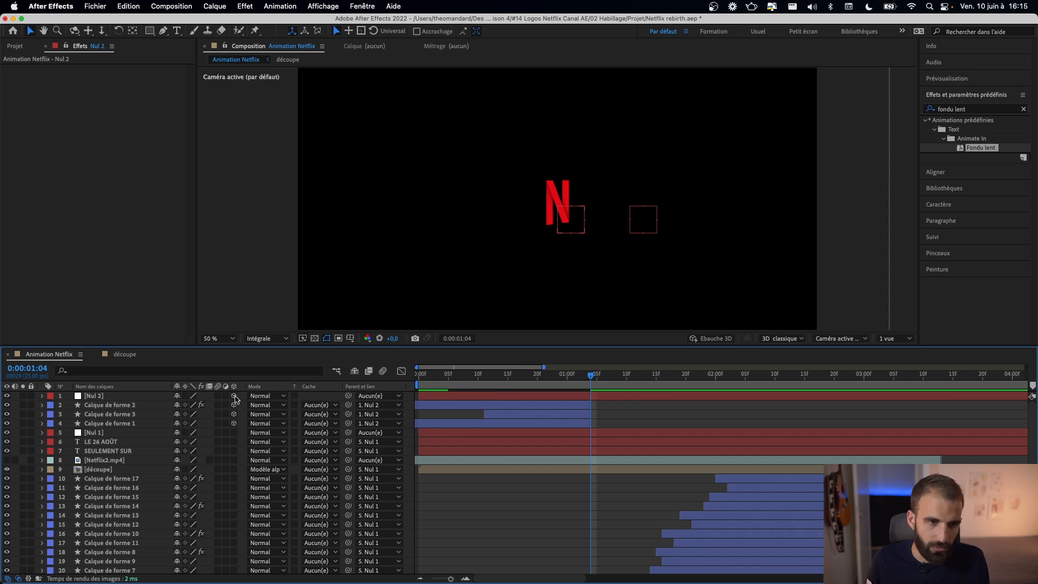
click(94, 396)
key(p)
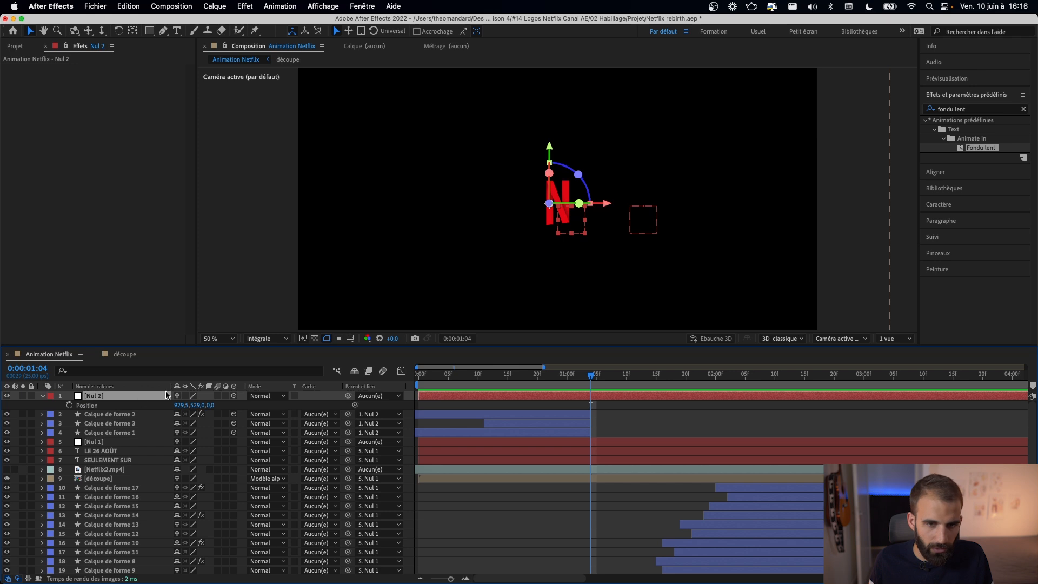
click(69, 405)
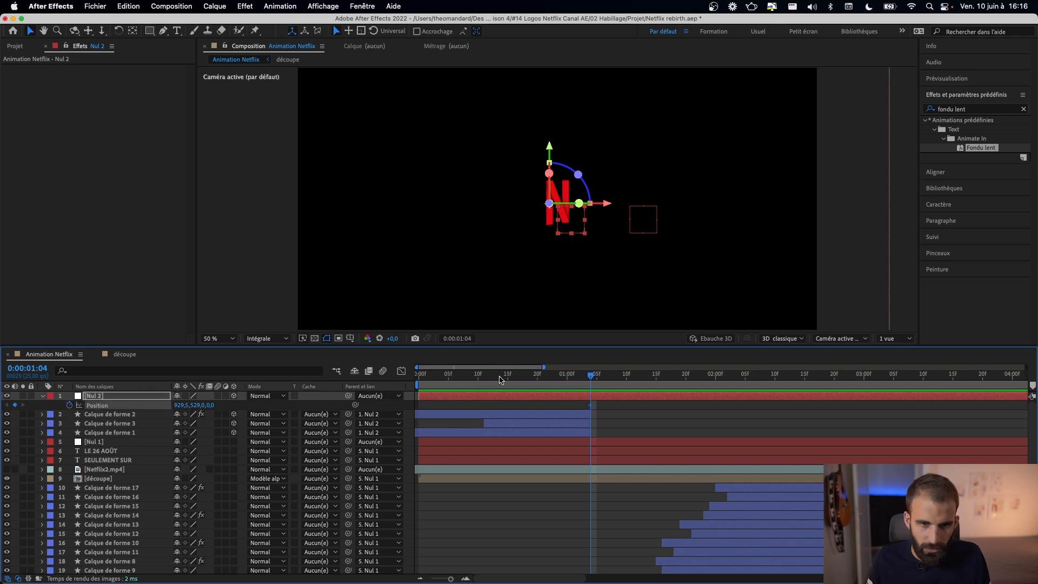
- At 0:00:00:00, set Nul 2's Position to 958,5, 529, -2635, and ease both of its Position keyframes
drag(500, 380, 418, 374)
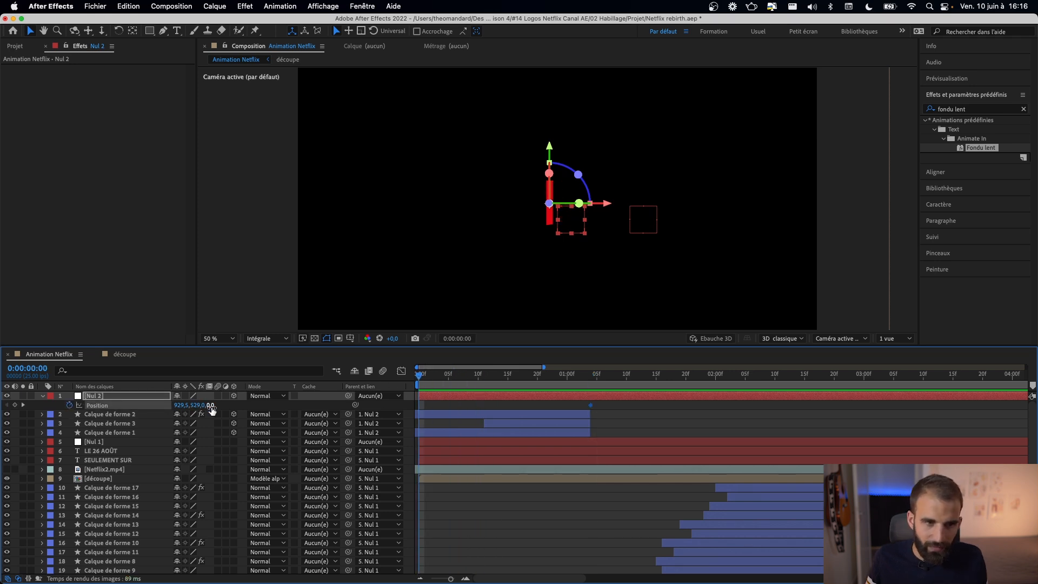
mouse_move(213, 409)
mouse_down()
mouse_move(198, 403)
mouse_move(202, 414)
mouse_move(267, 419)
mouse_move(213, 408)
mouse_move(202, 408)
mouse_move(223, 408)
mouse_move(190, 413)
mouse_move(196, 419)
mouse_up()
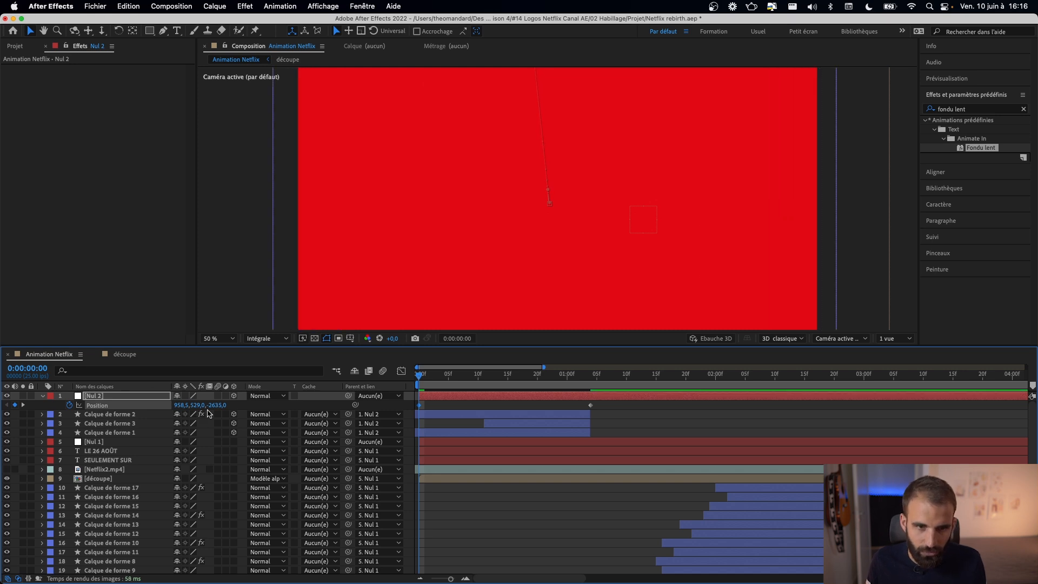
click(498, 408)
click(591, 398)
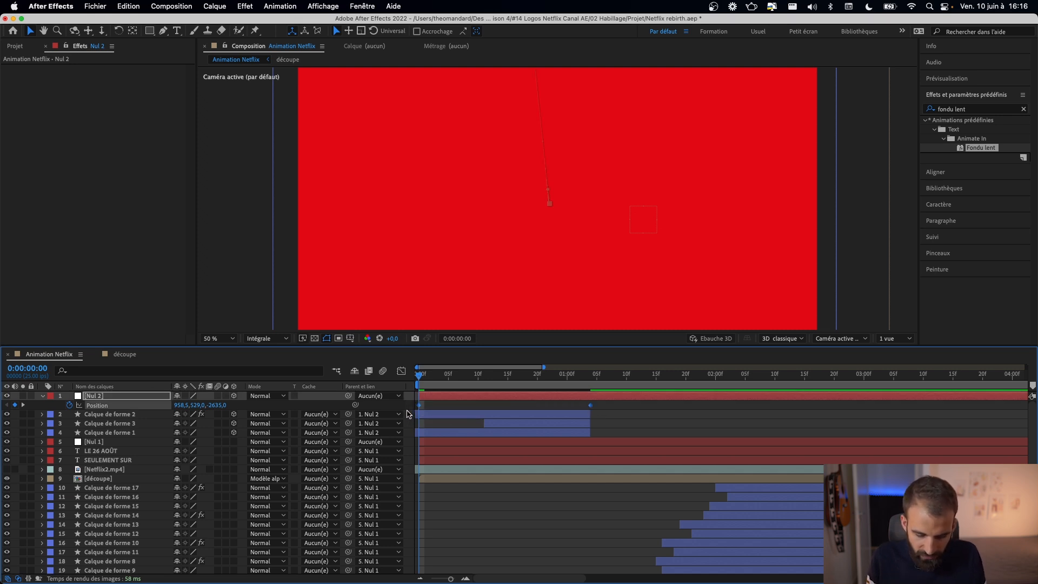
key(space)
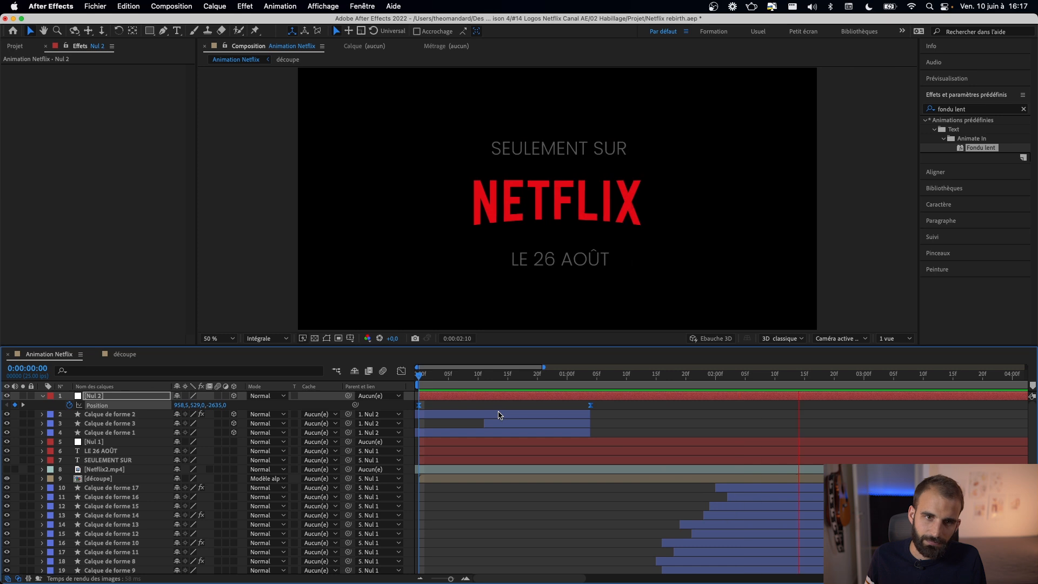
- Precompose every layer from Nul 2 through Calque de forme 18 with all attributes transferred, leaving Blanc uni 1 outside
click(502, 497)
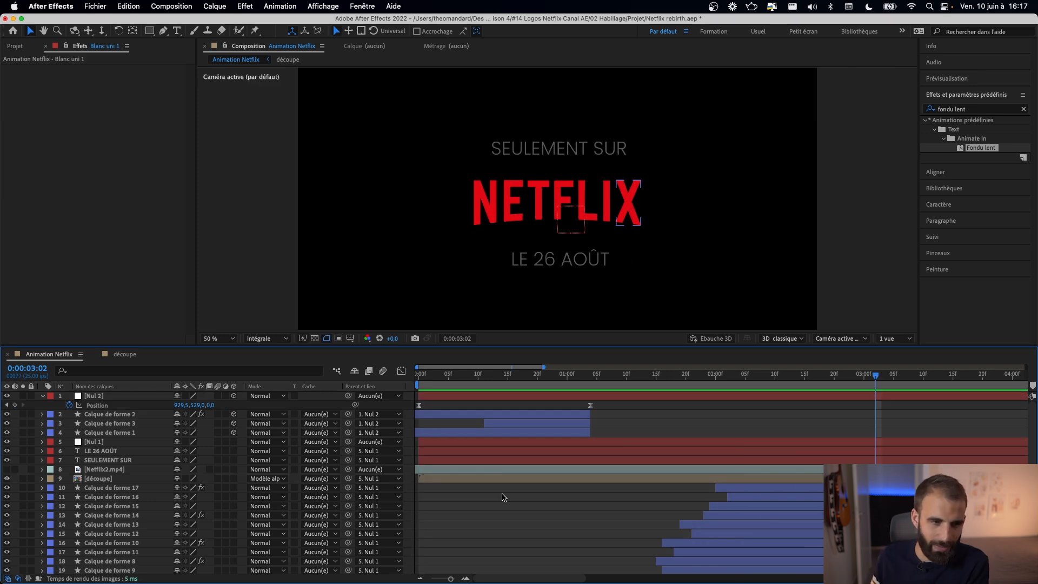
scroll(503, 497, down, 4)
click(102, 571)
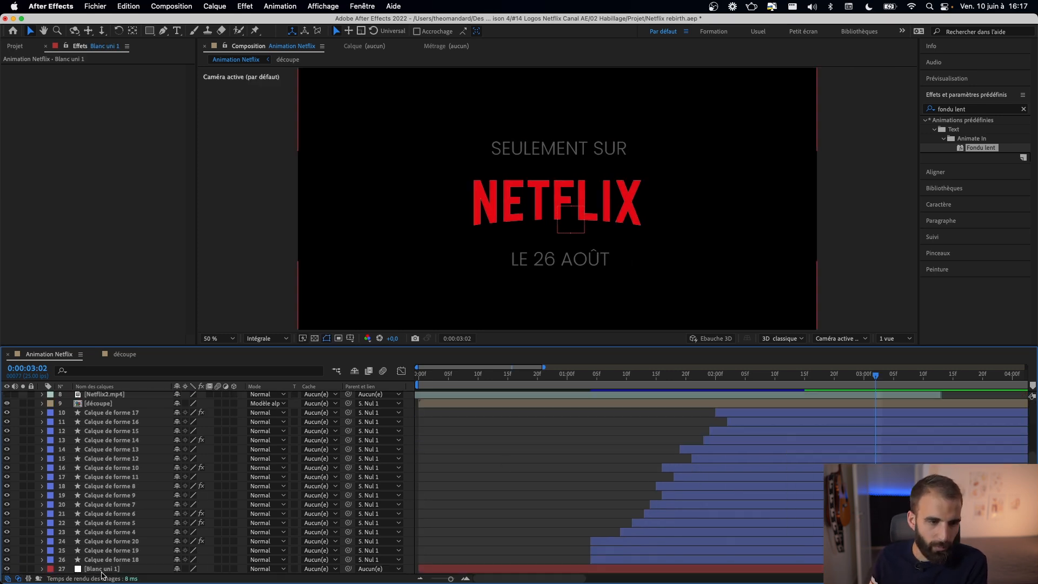
scroll(108, 530, up, 4)
click(143, 487)
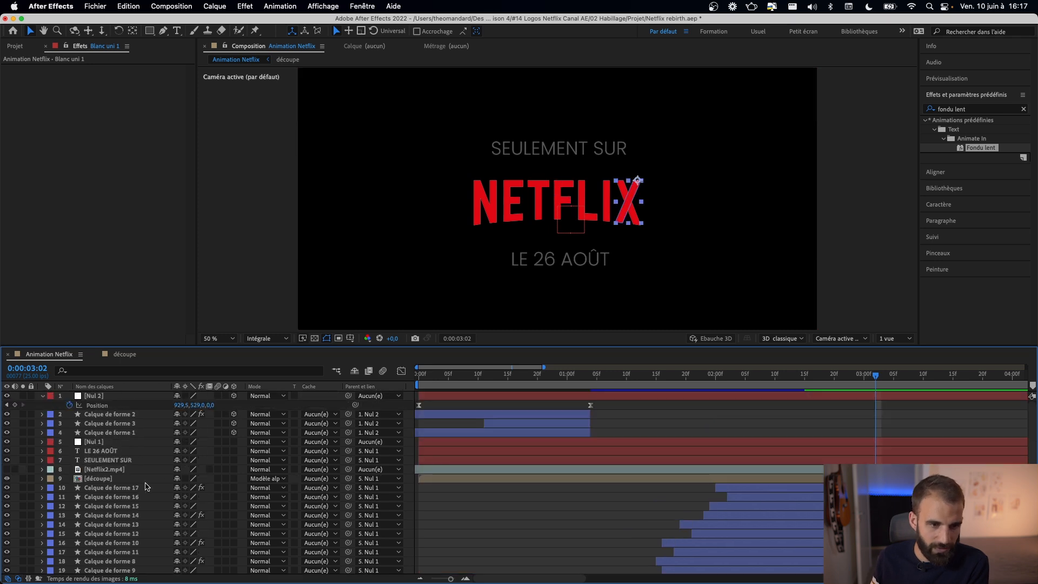
click(145, 480)
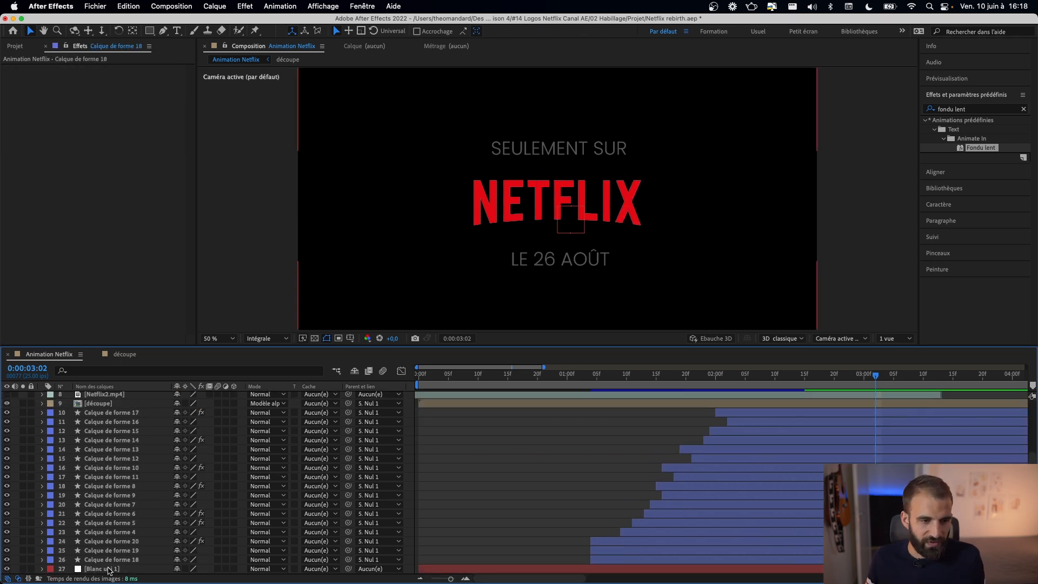
click(106, 561)
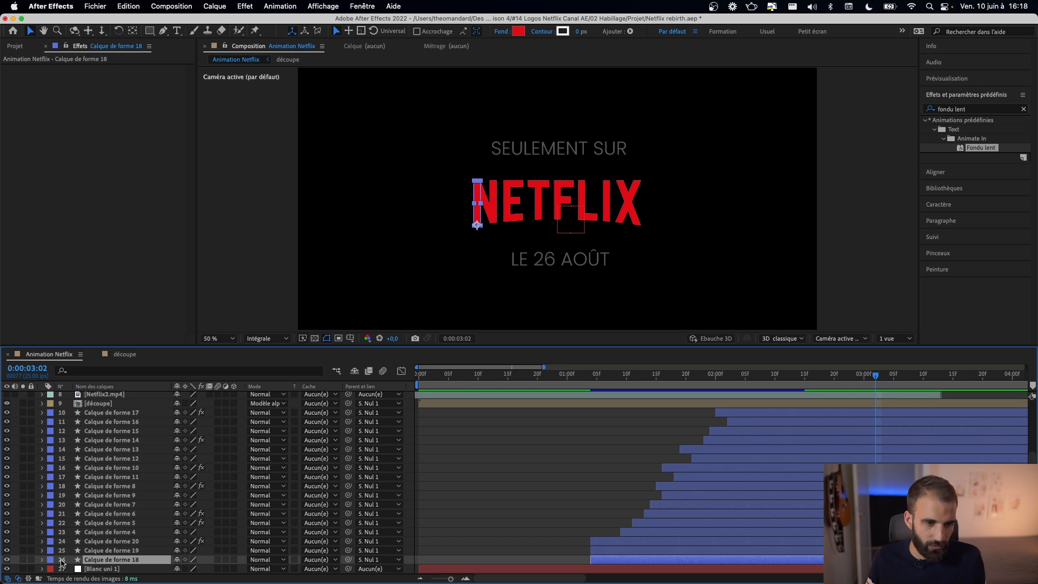
scroll(107, 477, up, 4)
shift+click(118, 417)
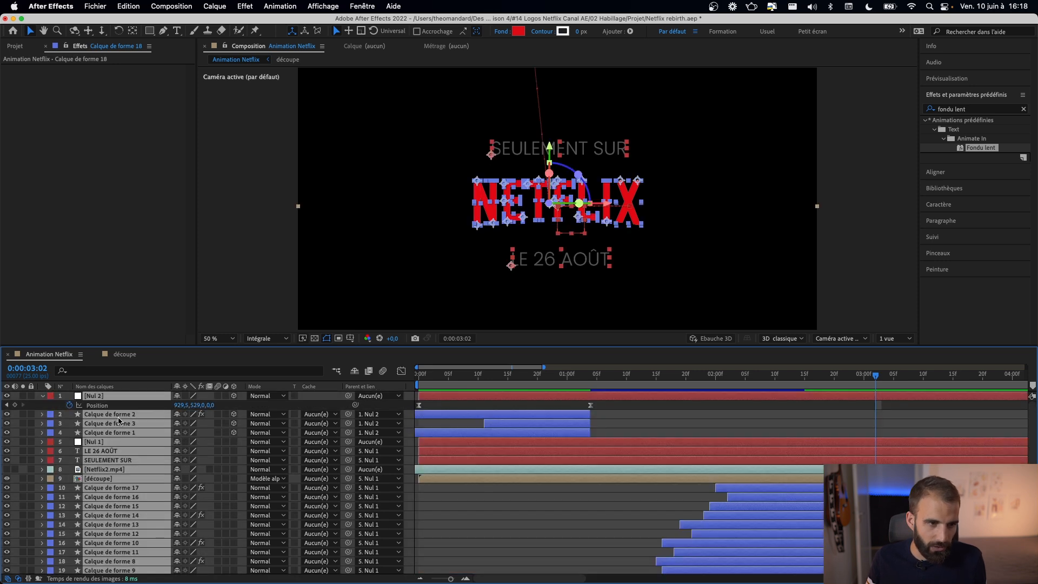
right_click(118, 418)
click(161, 518)
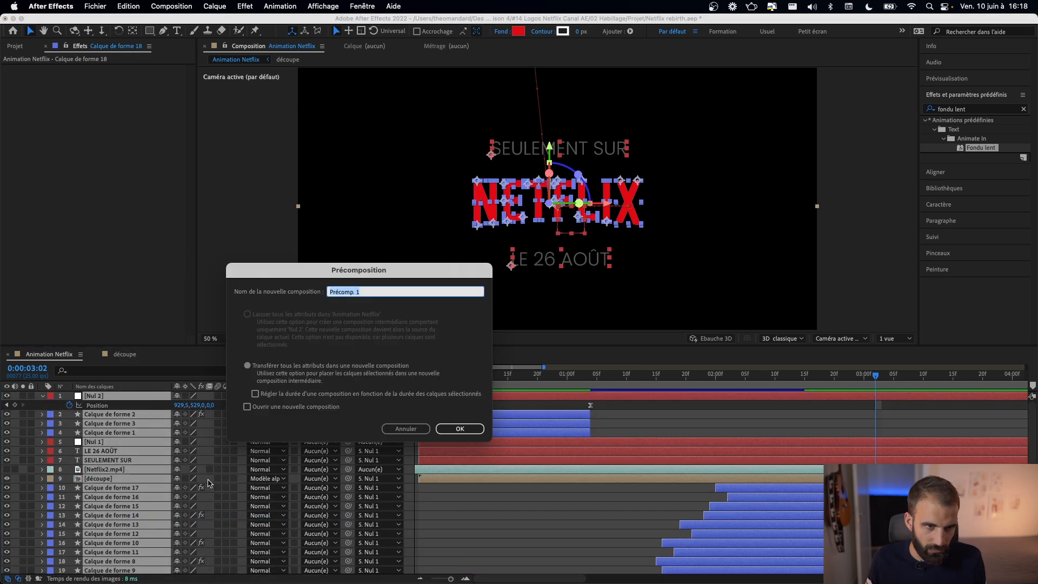
click(460, 430)
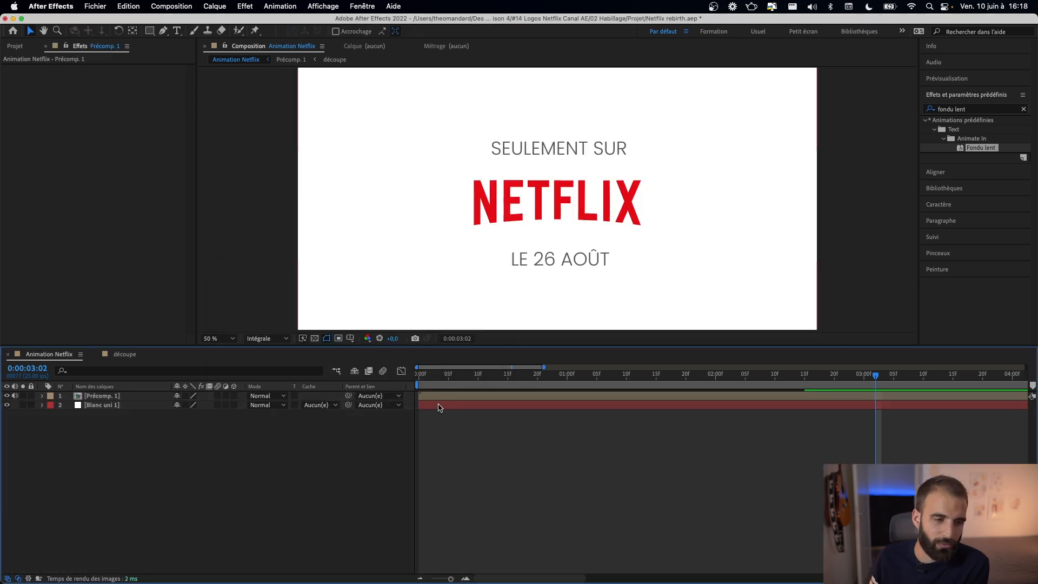
- In Précomp. 1, duplicate Nul 2 with Calque de forme 1, 2 and 3, and stack the copies above the originals
double_click(109, 400)
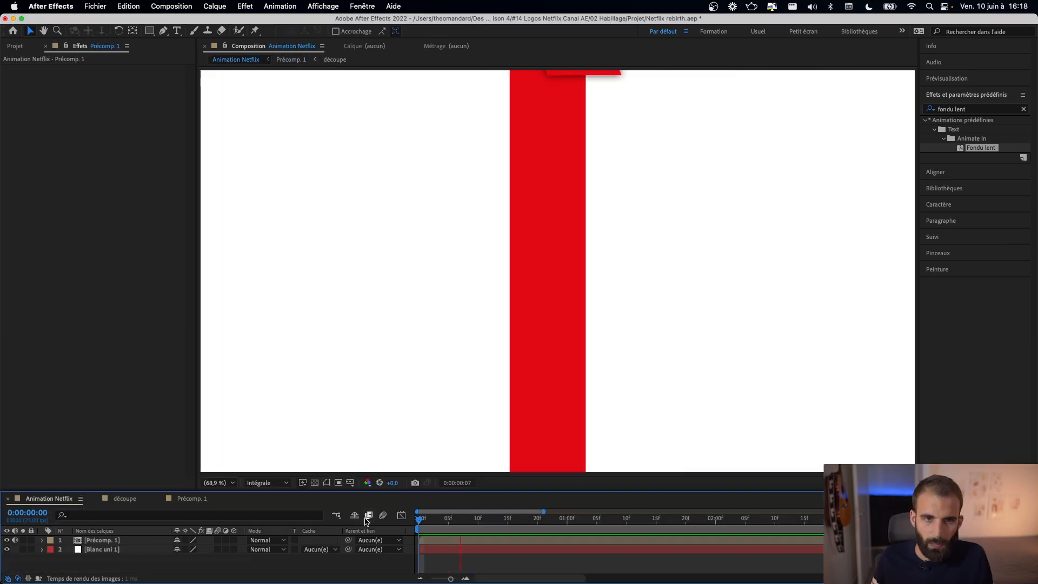
drag(420, 519, 478, 522)
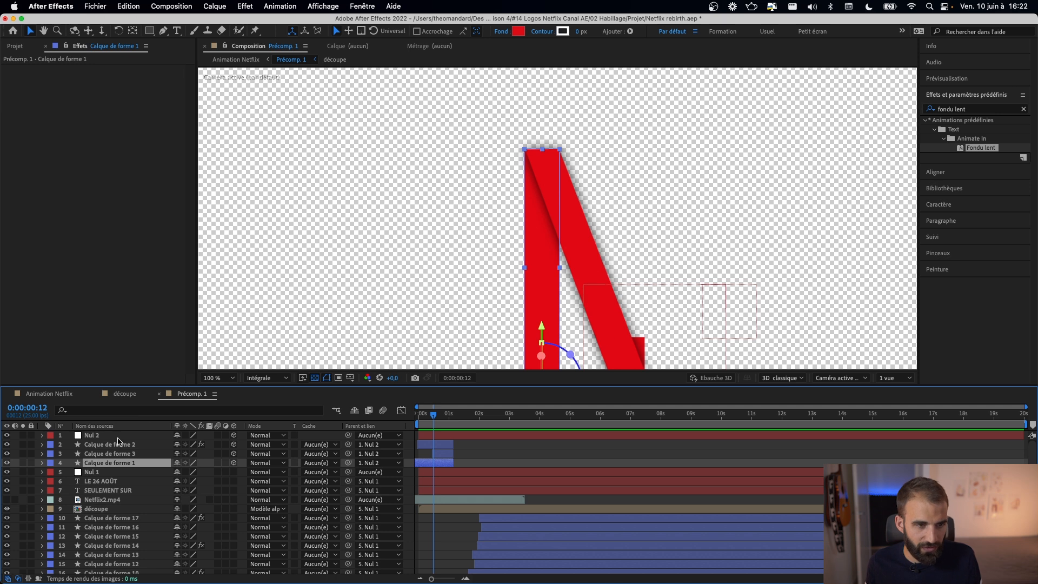
shift+click(119, 438)
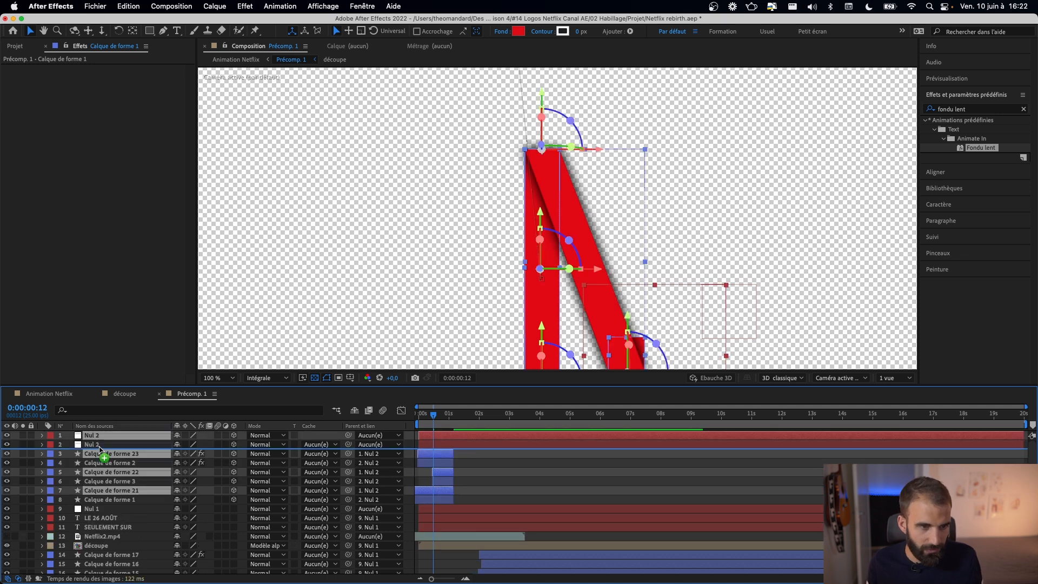
key(super+d)
mouse_move(433, 420)
mouse_down()
mouse_move(419, 422)
mouse_move(435, 430)
mouse_up()
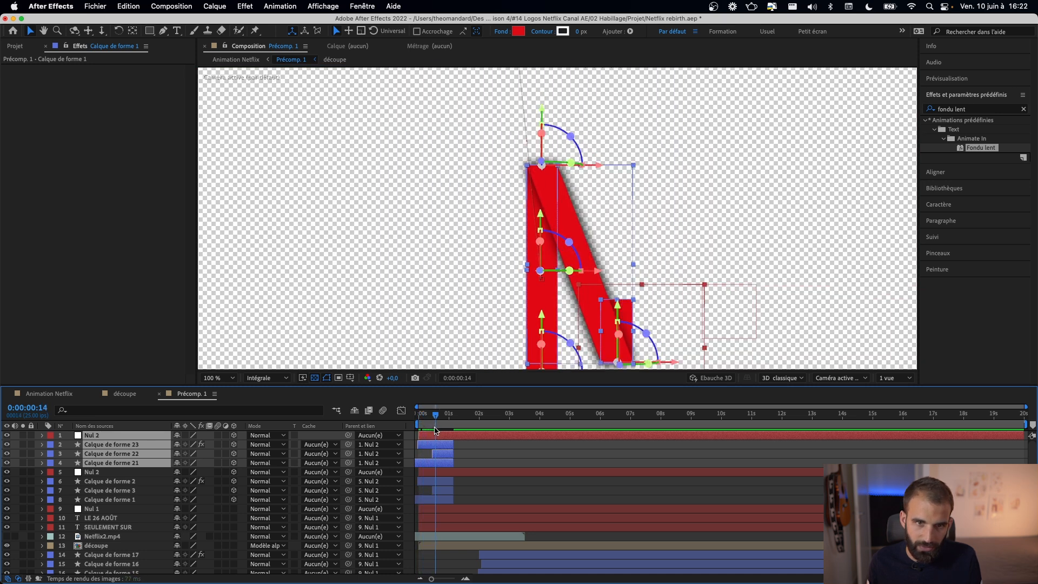
drag(434, 430, 438, 431)
- Precompose the original Nul 2 together with Calque de forme 1, 2 and 3
click(136, 472)
shift+click(136, 499)
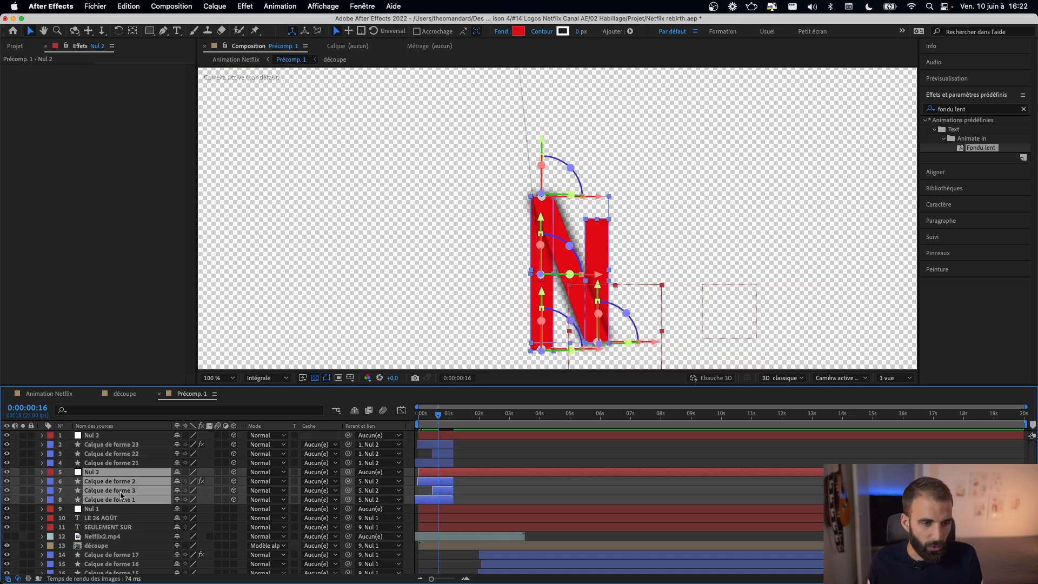
right_click(121, 494)
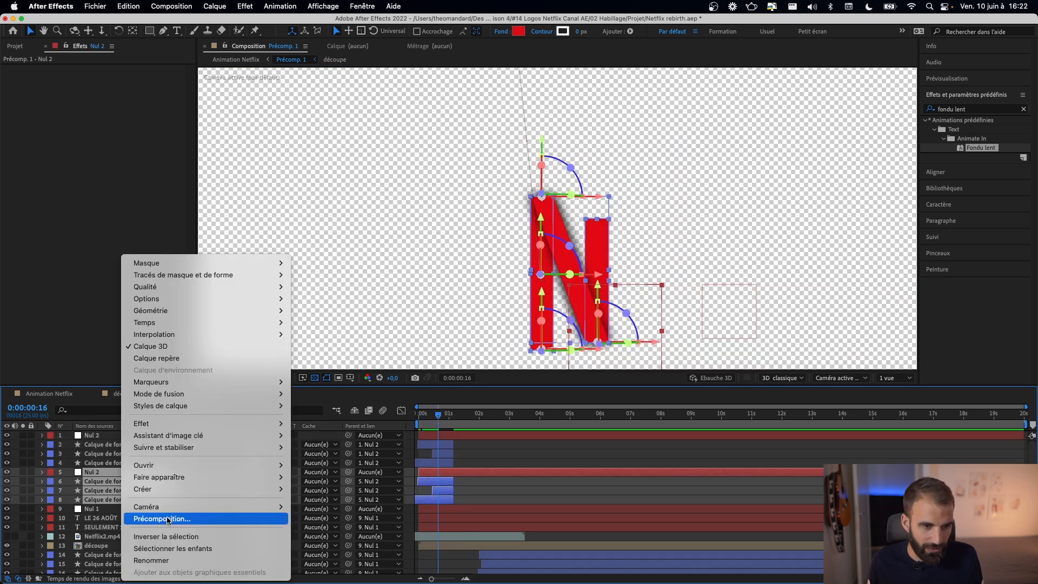
click(167, 519)
click(459, 428)
- Precompose the duplicated Nul 2 together with Calque de forme 21, 22 and 23
click(124, 435)
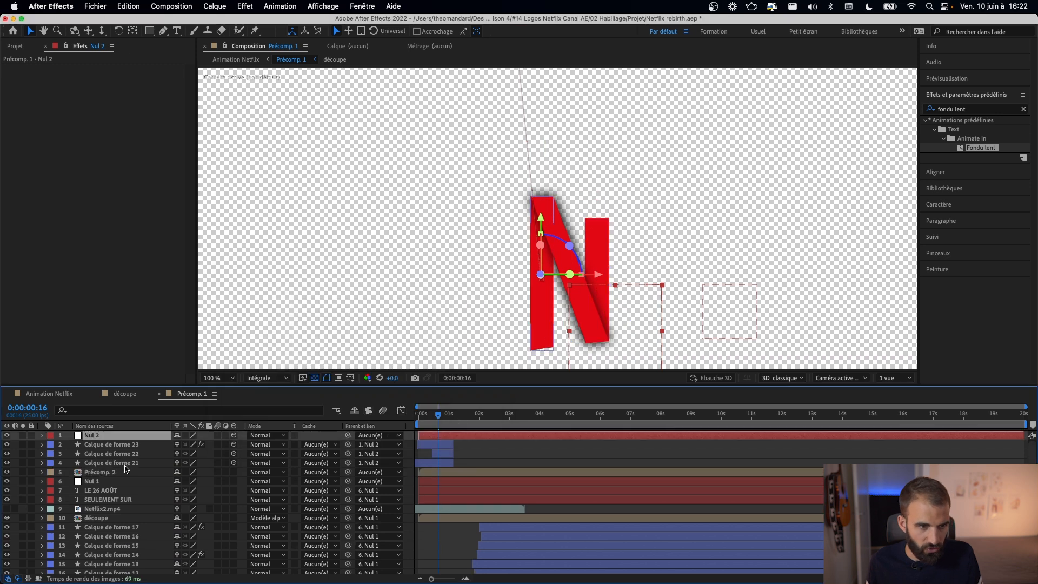
shift+click(123, 462)
right_click(115, 455)
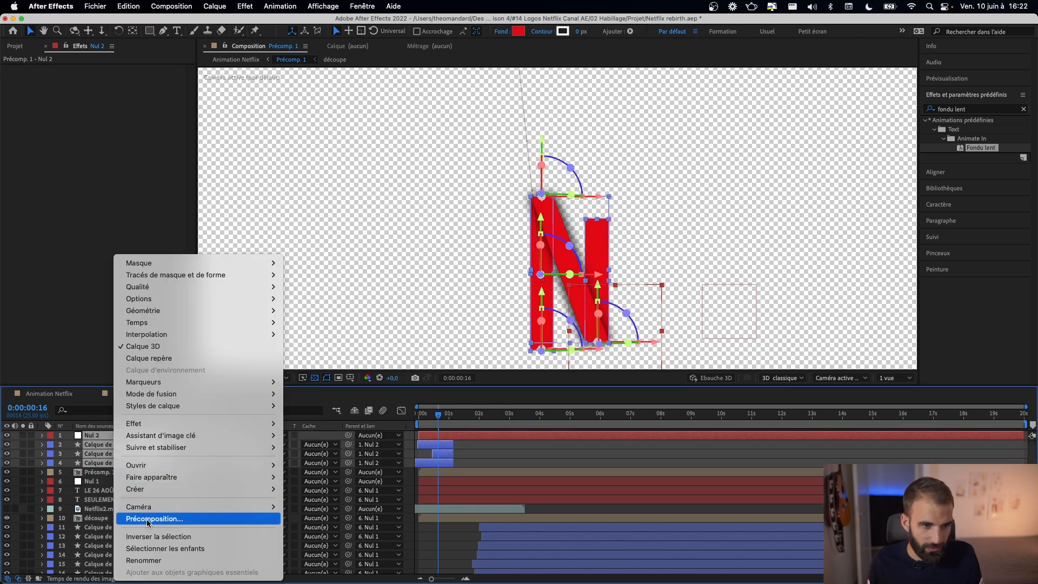
click(162, 519)
click(459, 428)
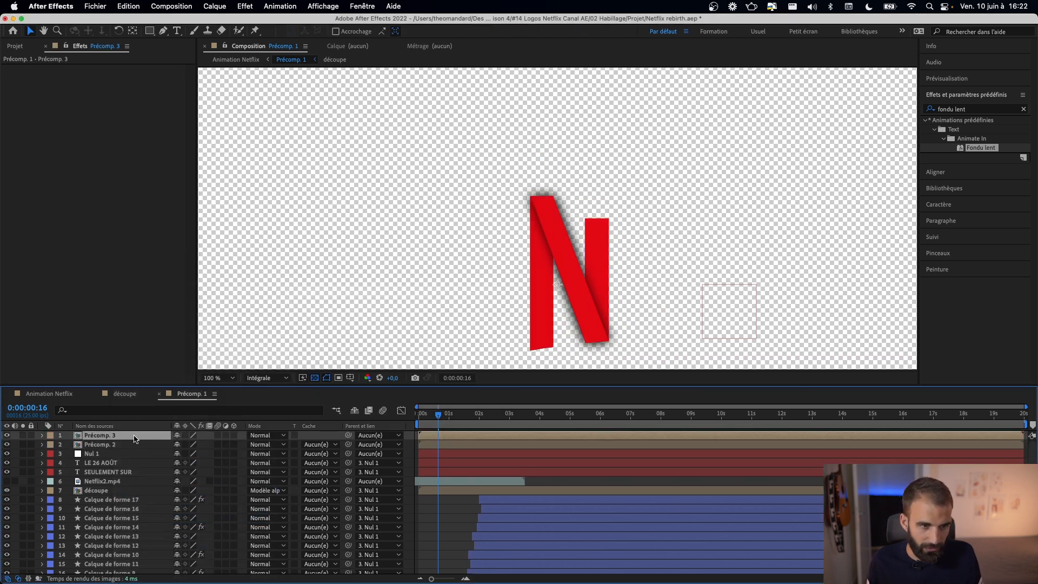
- Remove the drop shadow from the N inside Précomp. 3, and use that precomp as the alpha track matte for Précomp. 2
double_click(122, 435)
key(Tab)
click(148, 493)
click(155, 444)
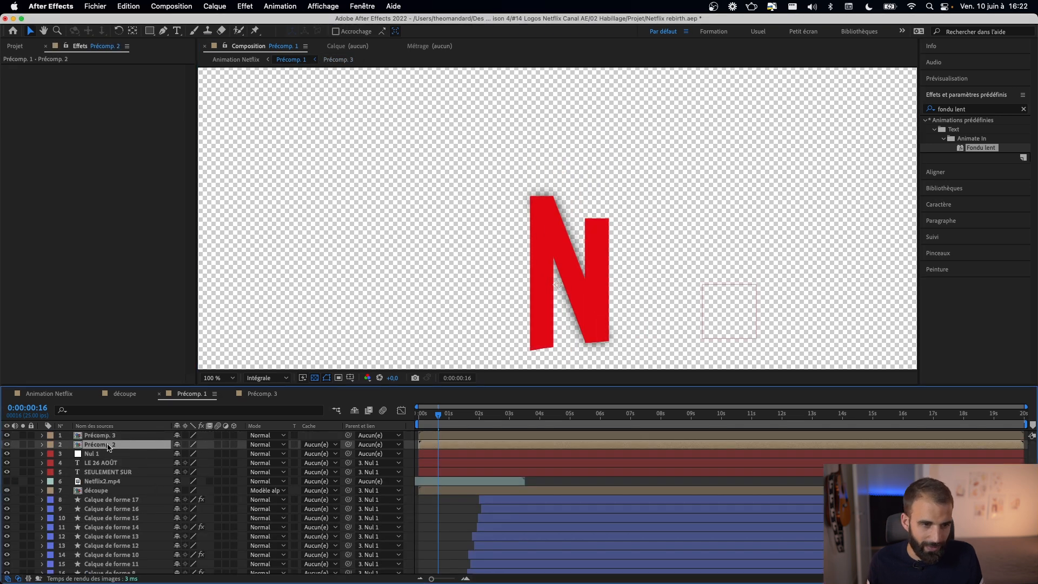
click(313, 446)
click(330, 470)
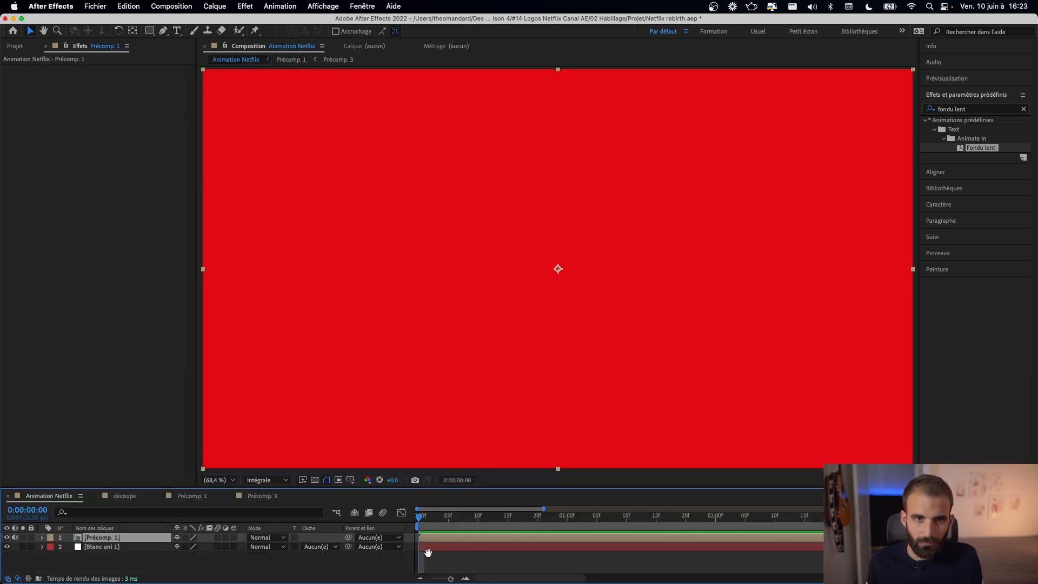
- Play the Animation Netflix composition from the start to check the N's shadows and the logo reveal
key(space)
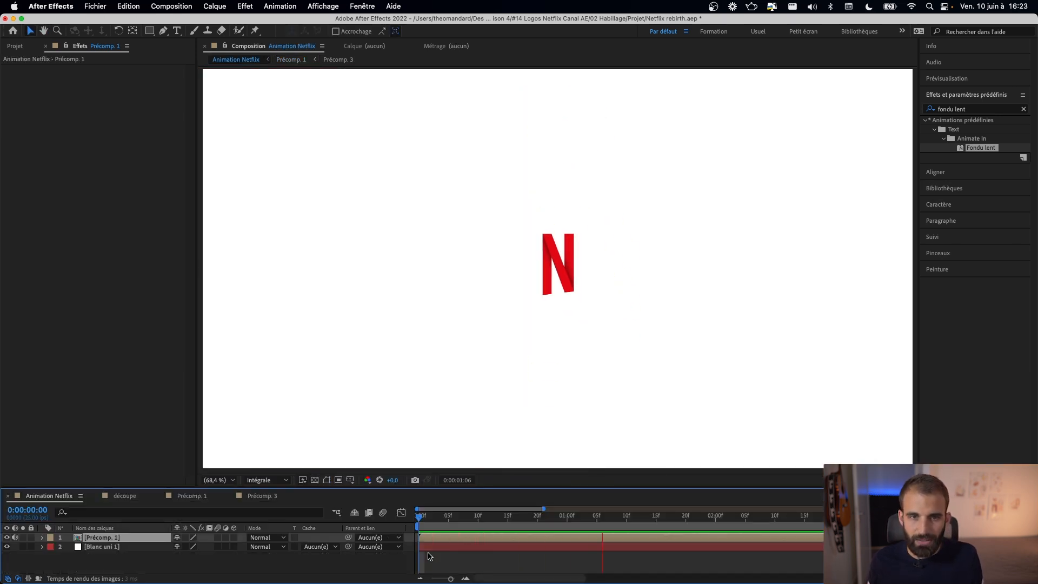
key(space)
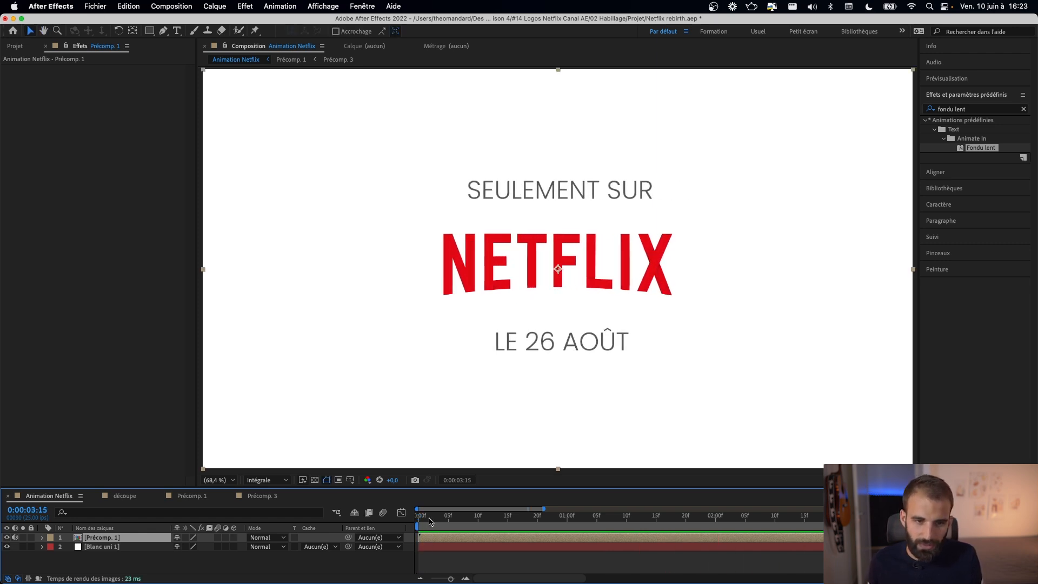
key(Home)
key(space)
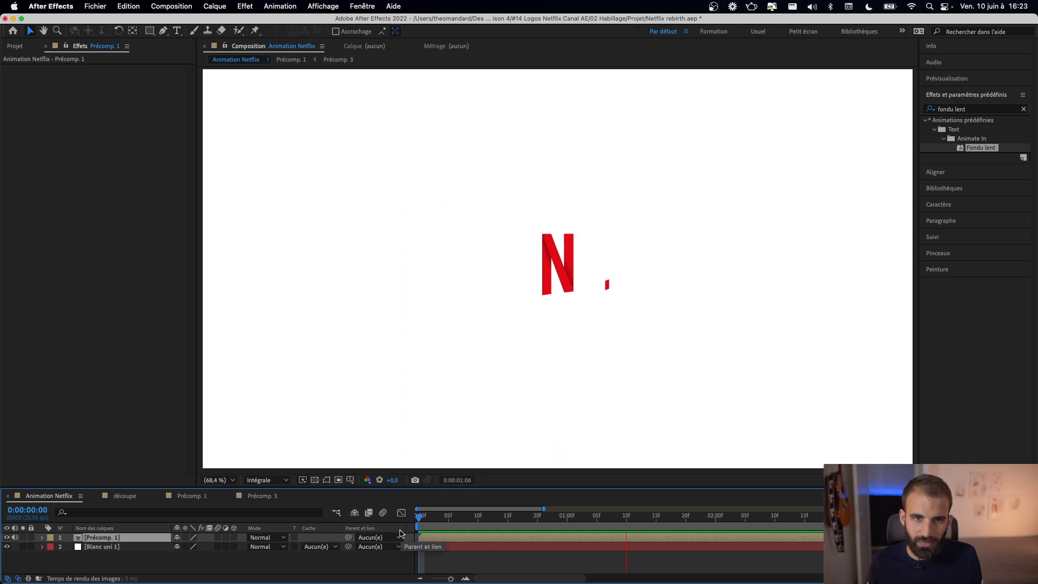